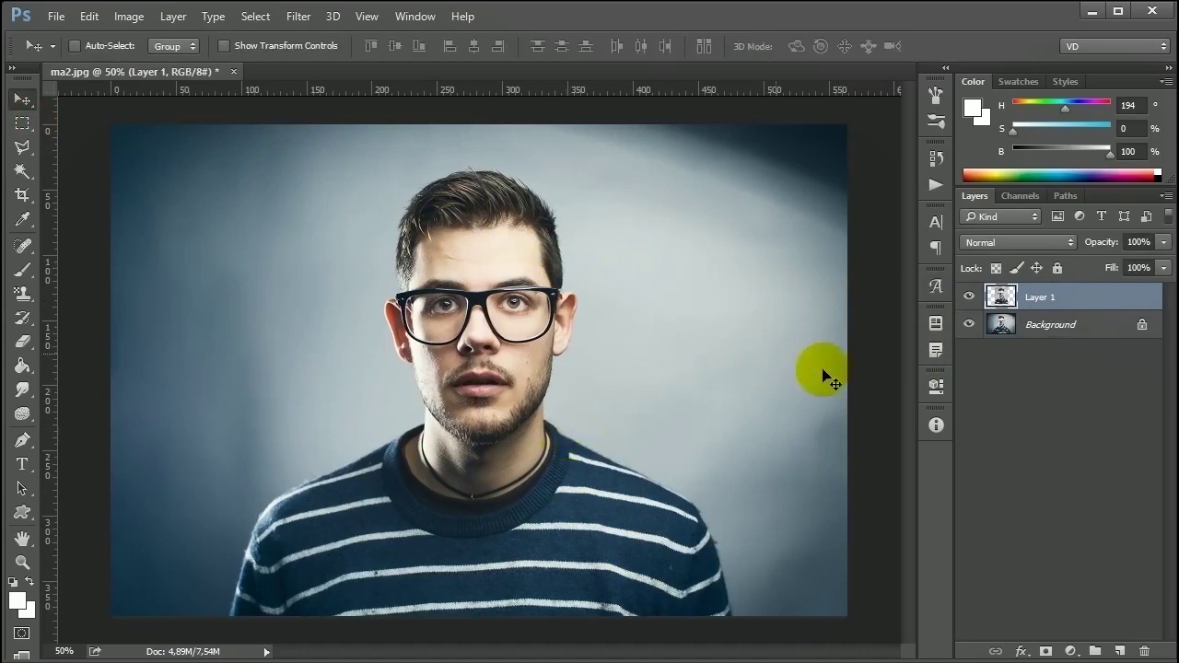
- Hide the Background layer, and bring up and close the Free Transform box on Layer 1
left_click(967, 324)
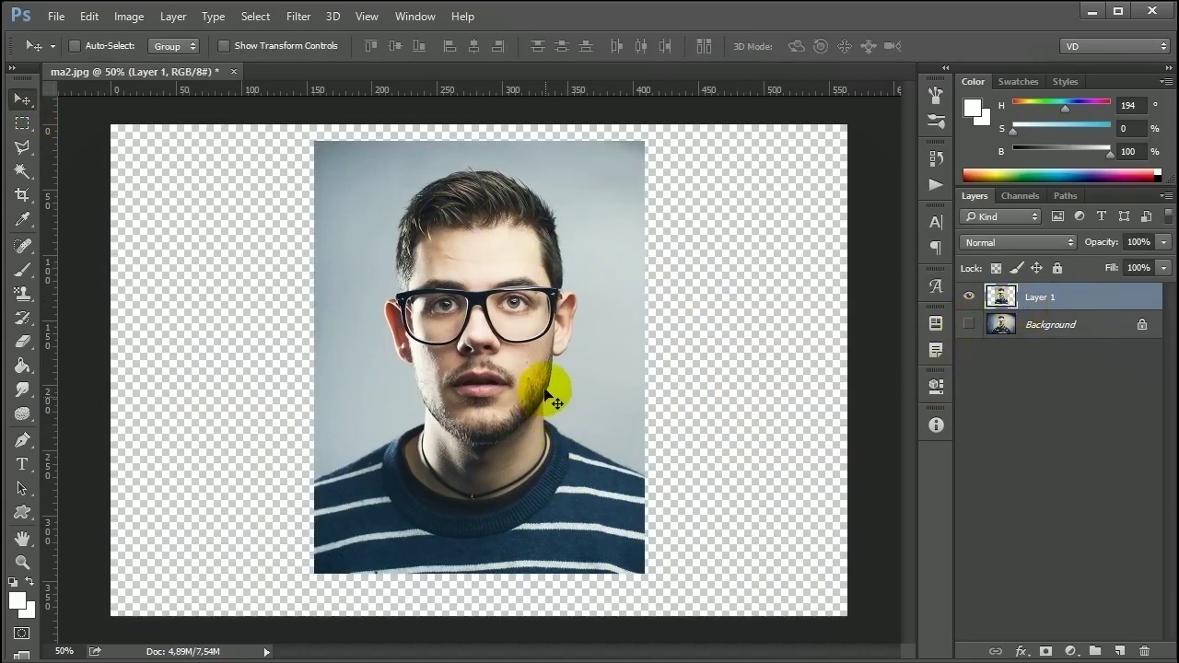
key("ctrl+t")
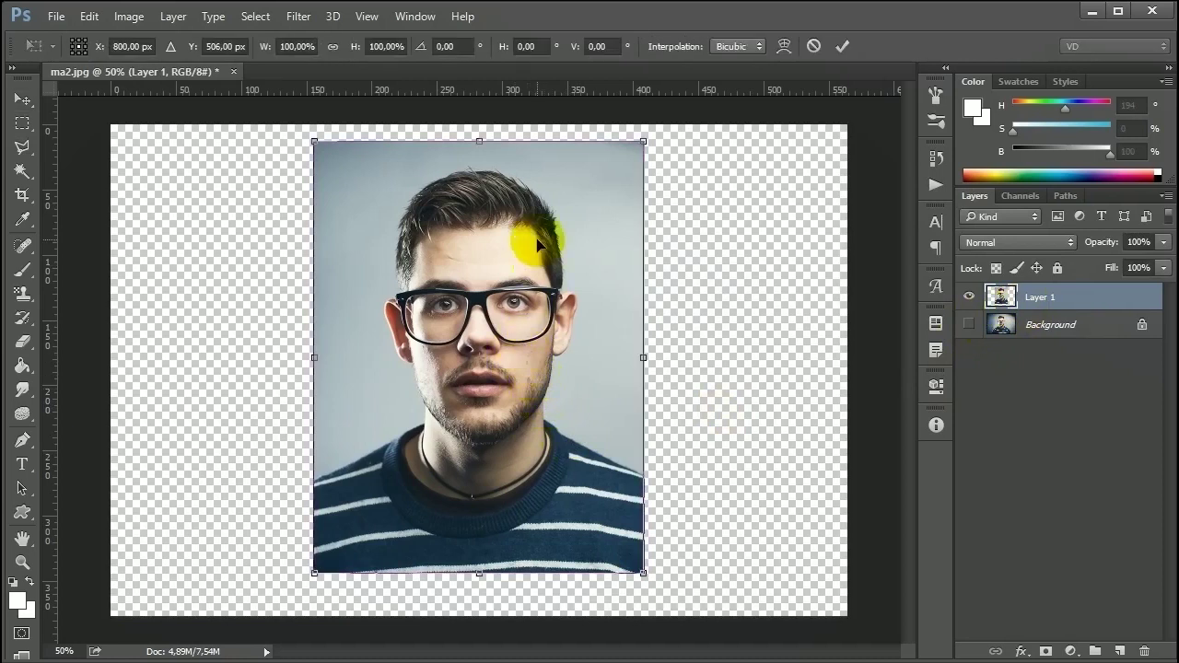
double_click(374, 219)
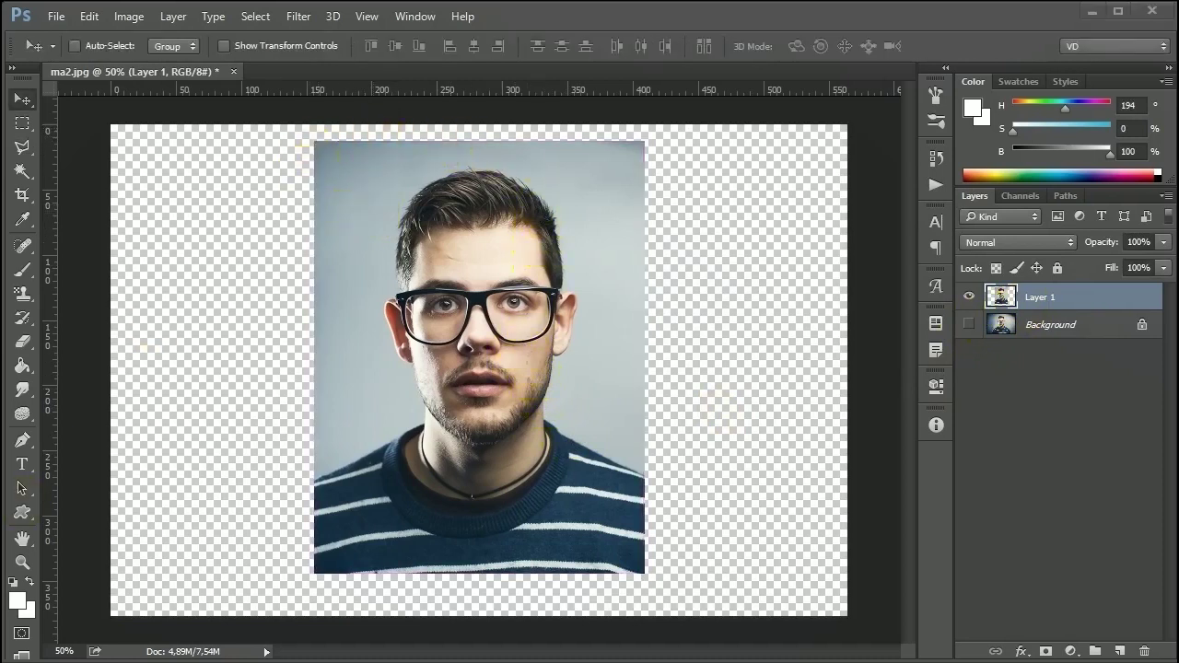
- Switch to the Footage Files folder and open Banner 2.jpg as a separate document in Photoshop
key("alt+Tab")
left_click_drag(437, 221, 110, 46)
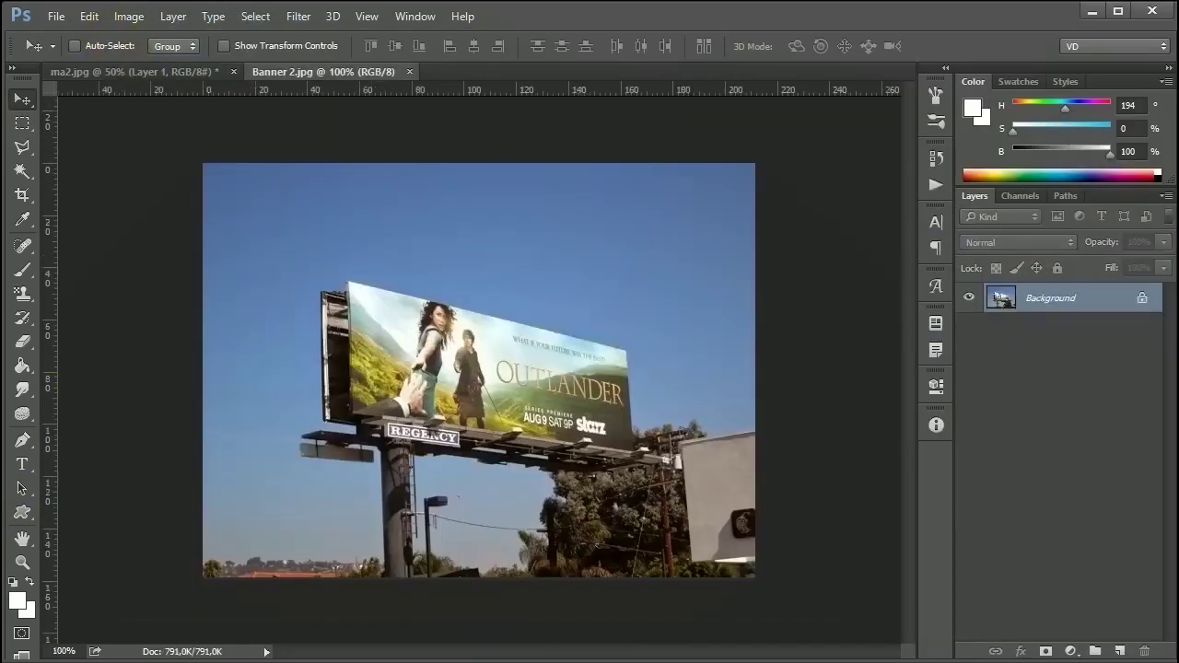
- Switch to the Footage Files folder and place Flower.JPG into the Banner 2.jpg document
key("alt+Tab")
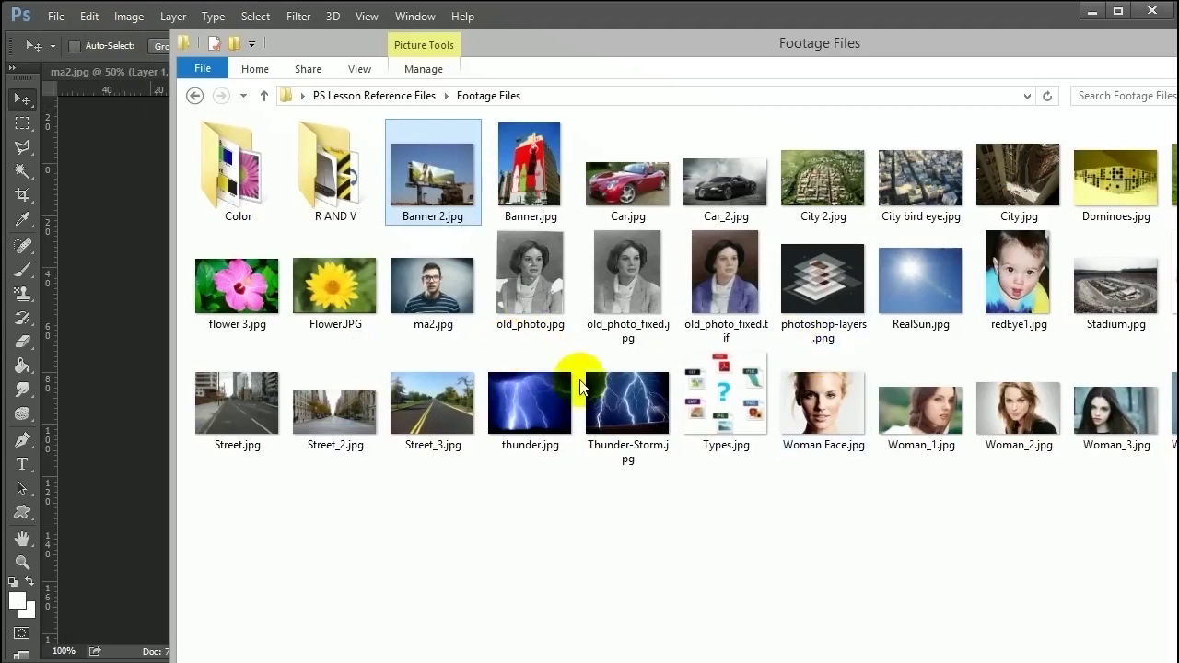
left_click_drag(334, 281, 509, 59)
left_click_drag(689, 27, 1177, 110)
left_click_drag(756, 237, 313, 420)
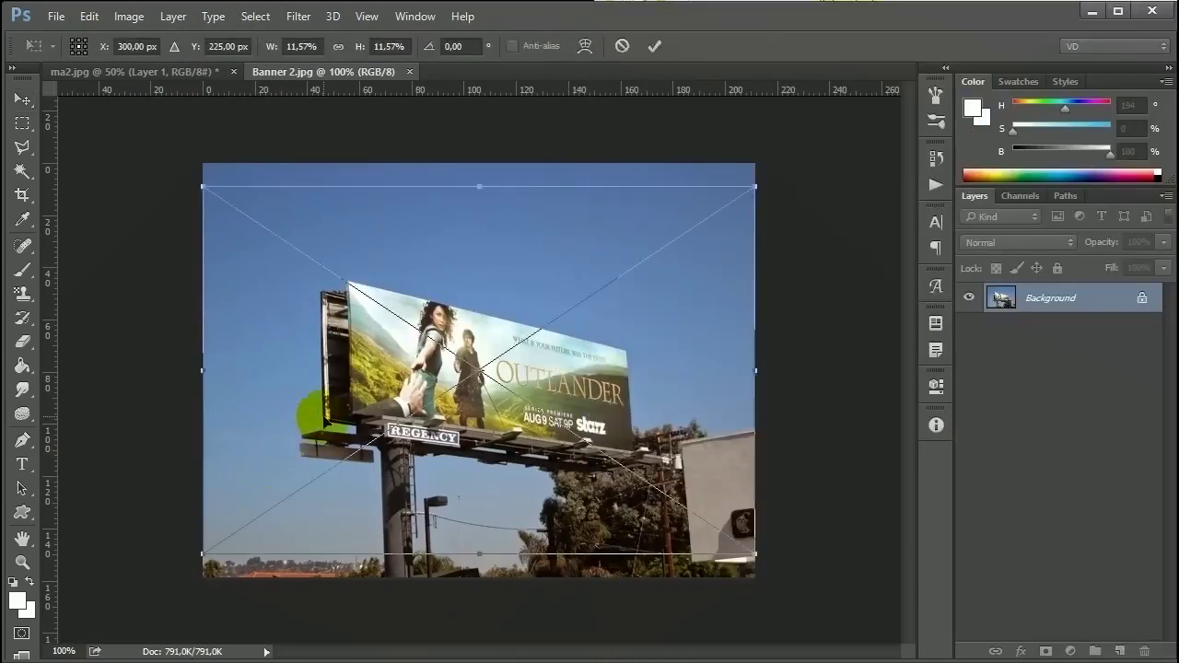
- Scale the placed flower image down around its centre to about 5.75% and commit the placement
left_click_drag(577, 375, 613, 359)
mouse_move(669, 419)
left_mouse_down()
mouse_move(680, 407)
mouse_move(668, 408)
left_mouse_up()
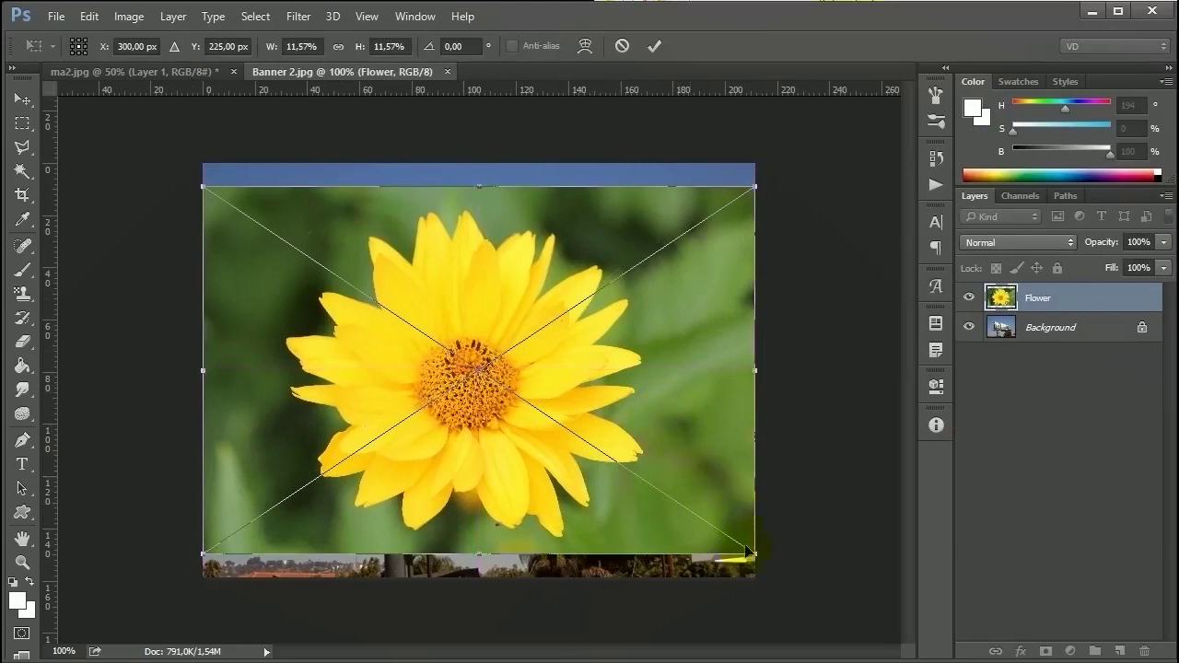
left_click_drag(754, 554, 619, 467)
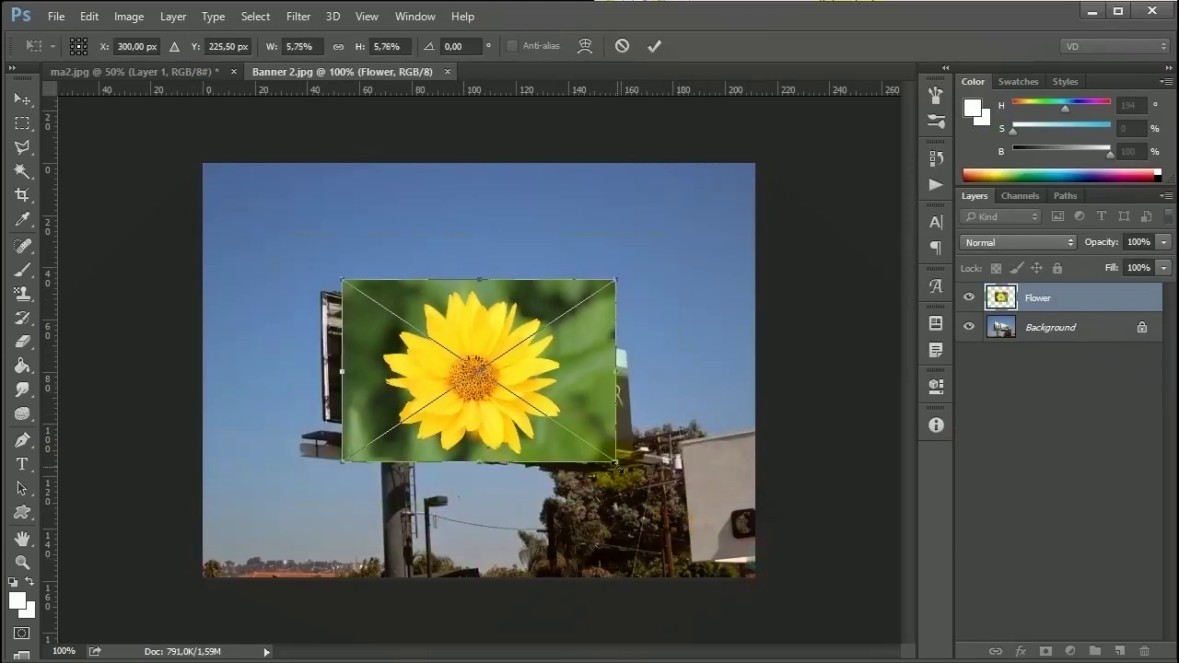
key("Return")
- Reposition the flower over the billboard, enlarge it proportionally to about 8.28% around its centre, and commit the transform
left_click_drag(544, 405, 529, 452)
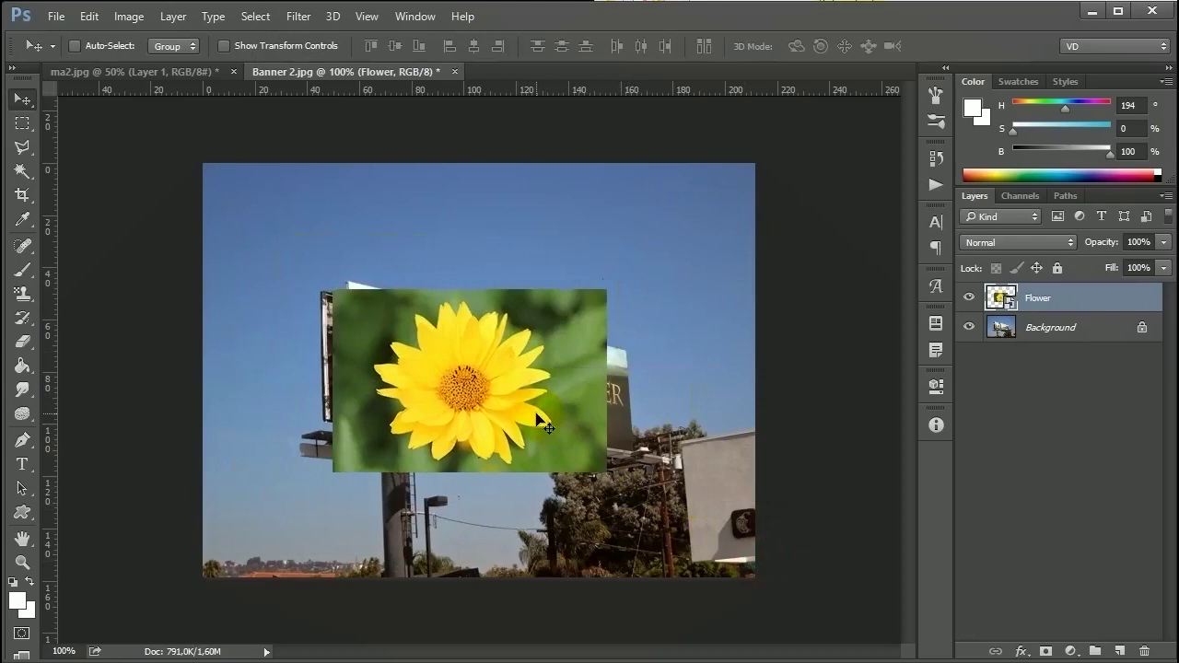
left_click_drag(538, 416, 595, 350)
key("ctrl+t")
left_click_drag(619, 288, 619, 289)
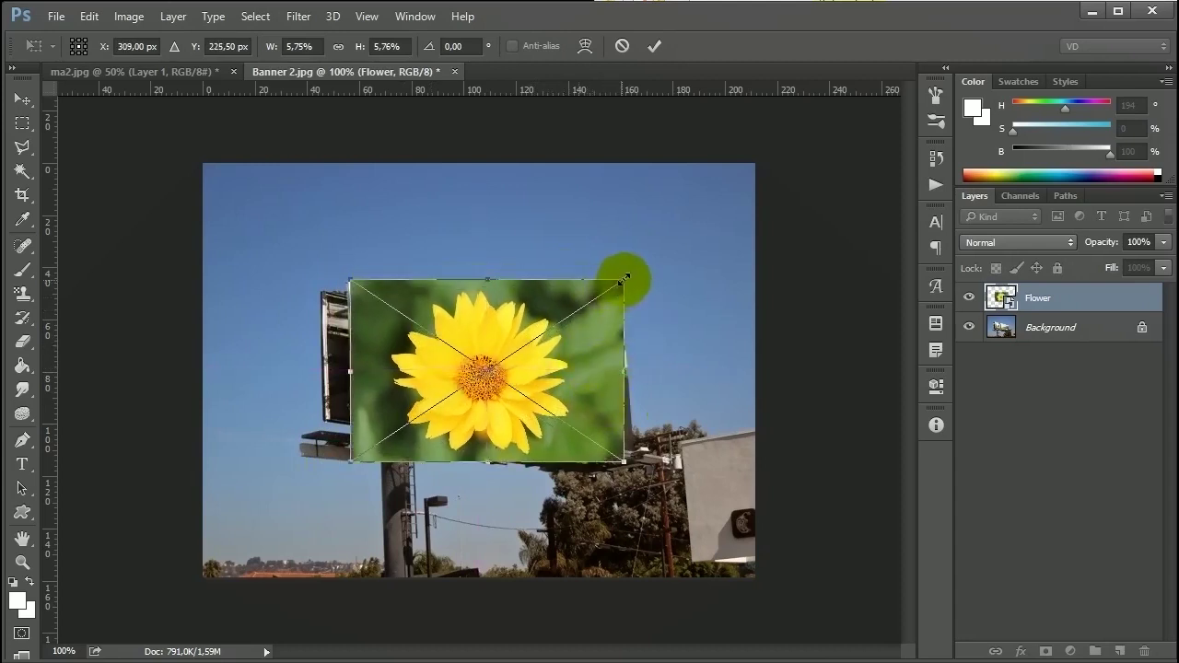
left_click_drag(622, 278, 684, 244)
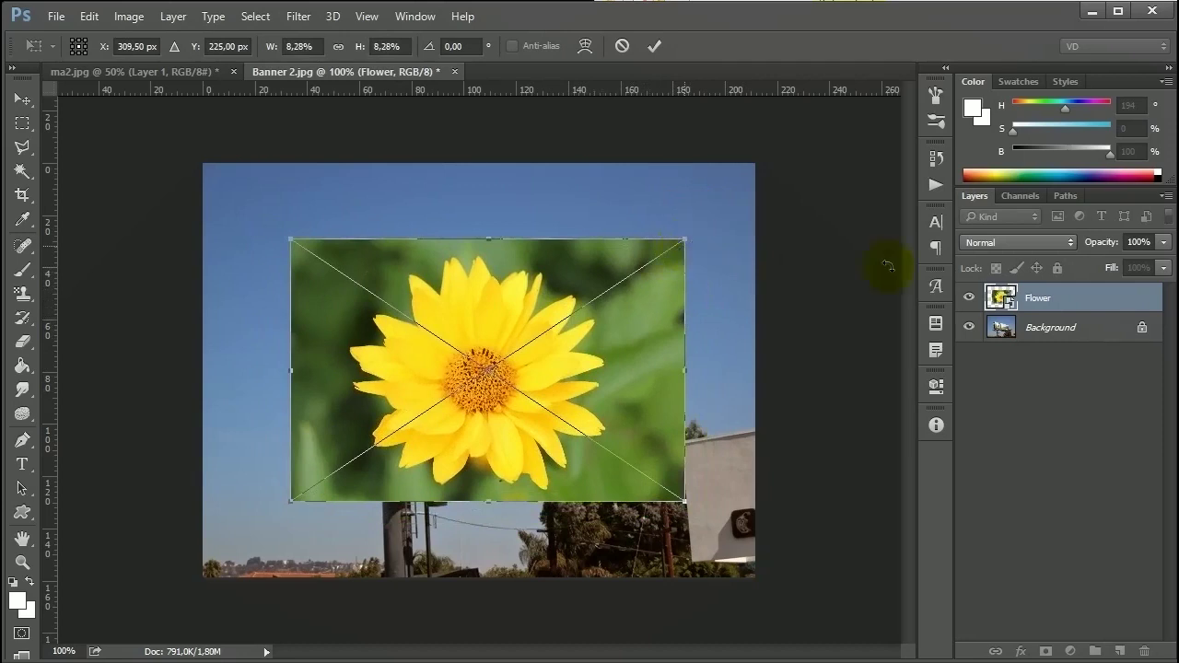
left_click_drag(576, 305, 582, 296)
right_click(582, 294)
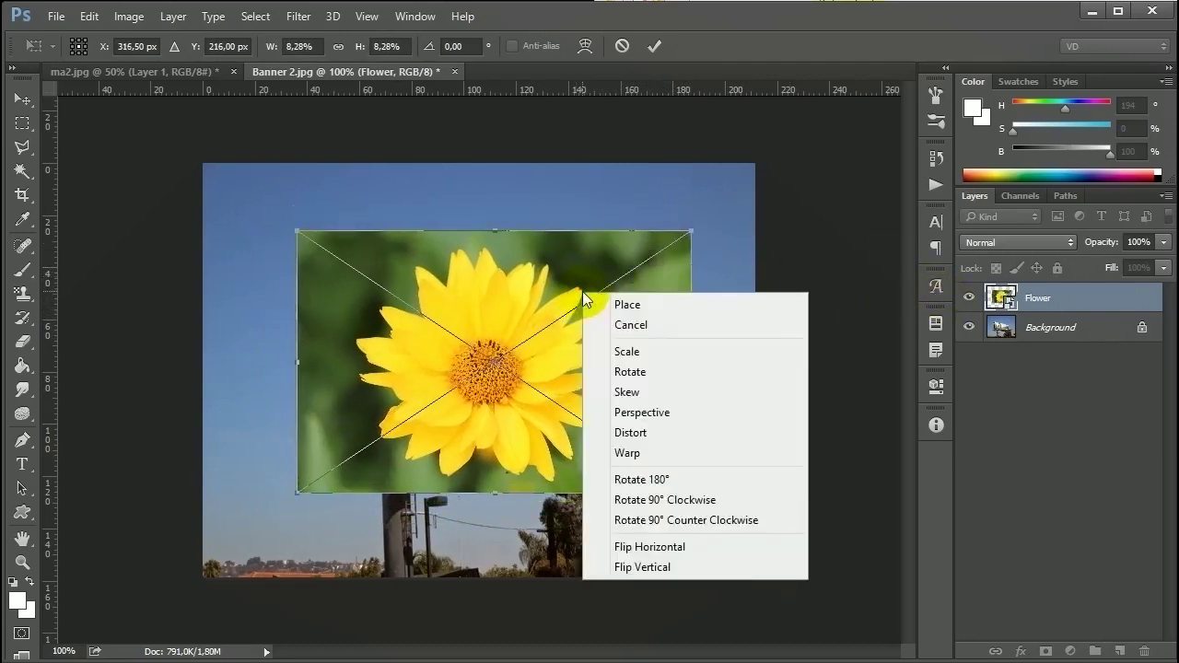
left_click(635, 307)
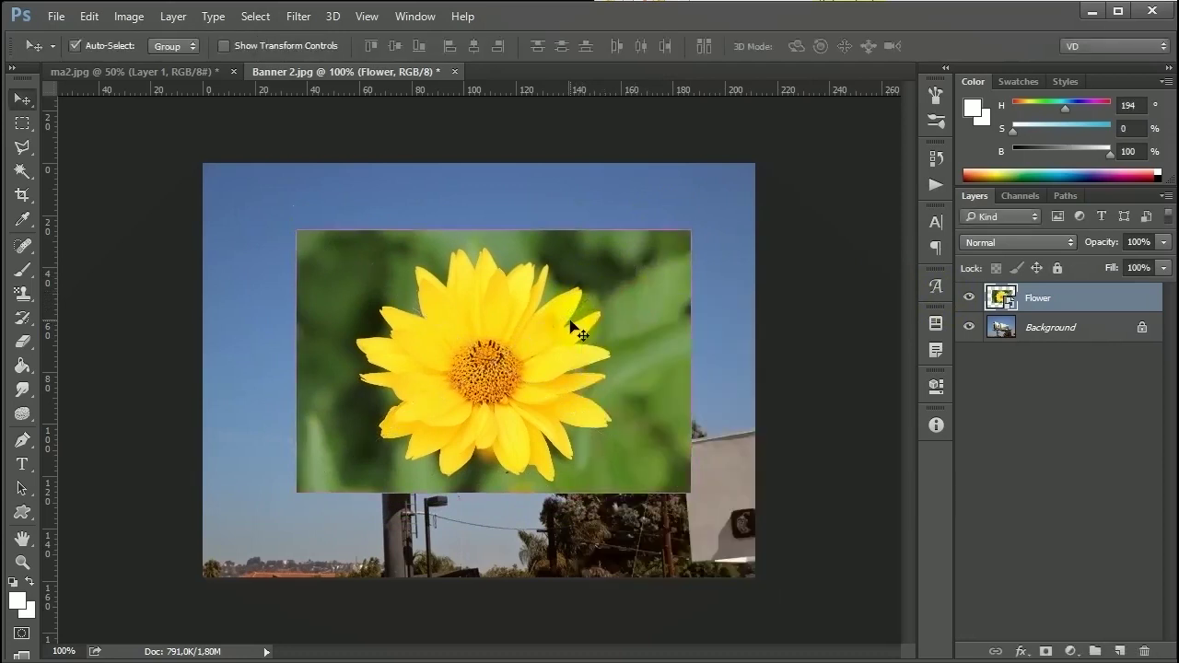
- Try resizing the flower from its upper-right corner with the Scale transform, after shifting it slightly down
key("ctrl+t")
right_click(571, 320)
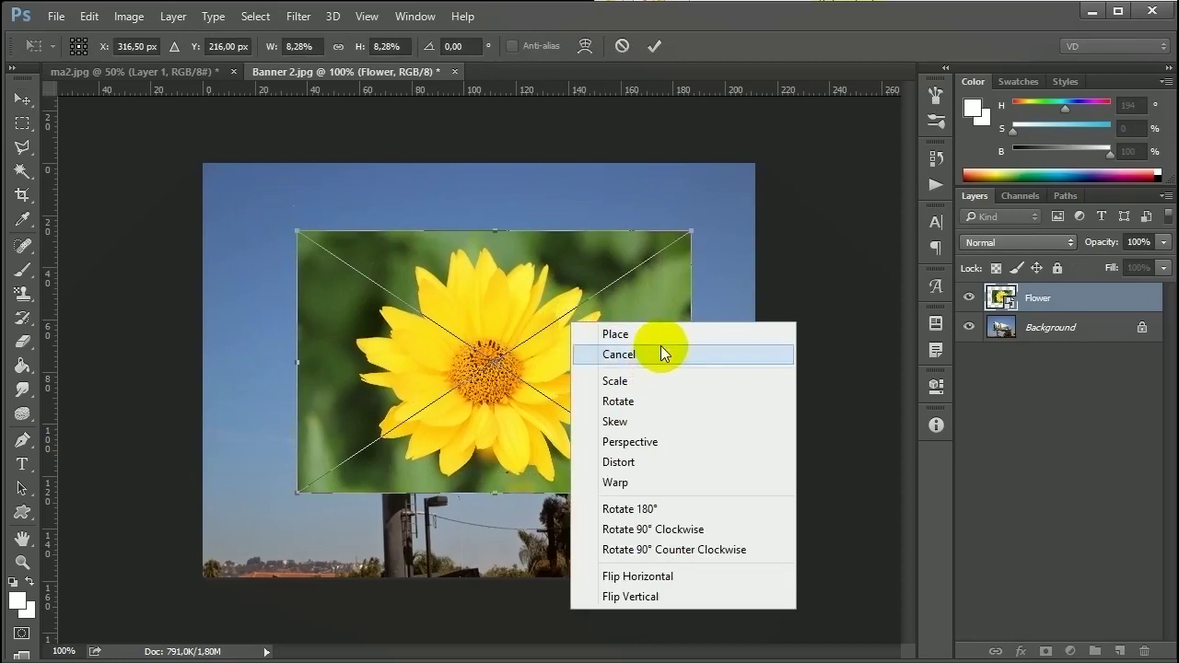
left_click(624, 381)
mouse_move(622, 379)
left_mouse_down()
mouse_move(643, 367)
mouse_move(625, 389)
left_mouse_up()
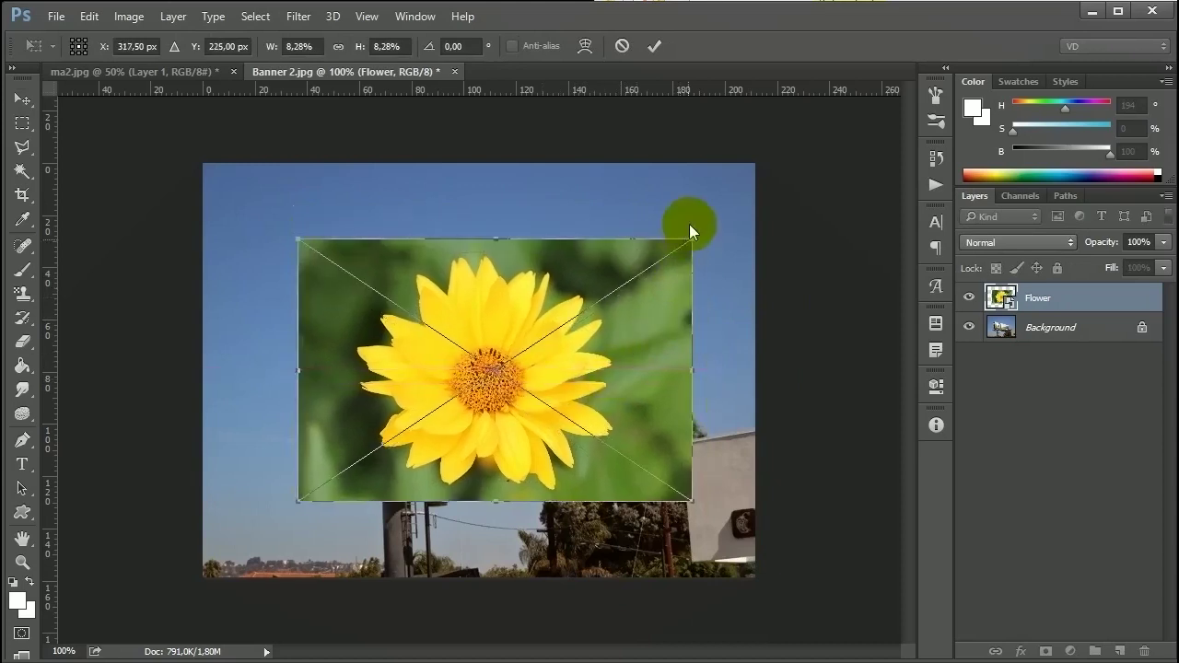
mouse_move(698, 240)
left_mouse_down()
mouse_move(724, 214)
mouse_move(696, 241)
left_mouse_up()
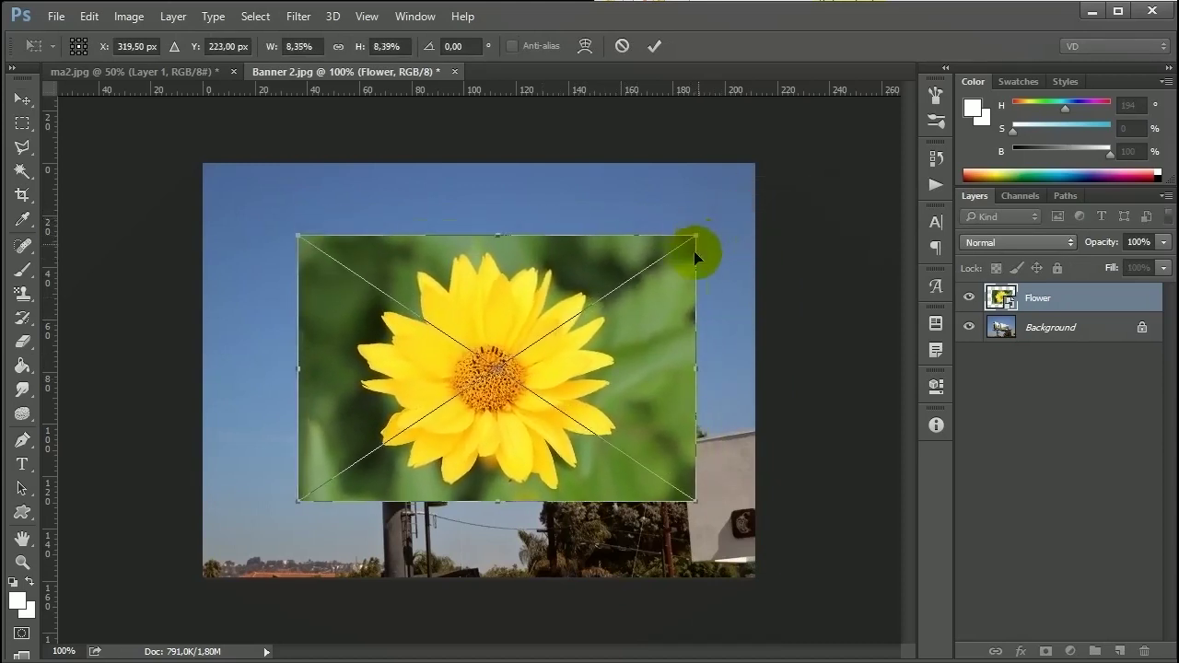
- Try rotating the flower slightly counter-clockwise with the Rotate transform and undo the rotation
right_click(633, 310)
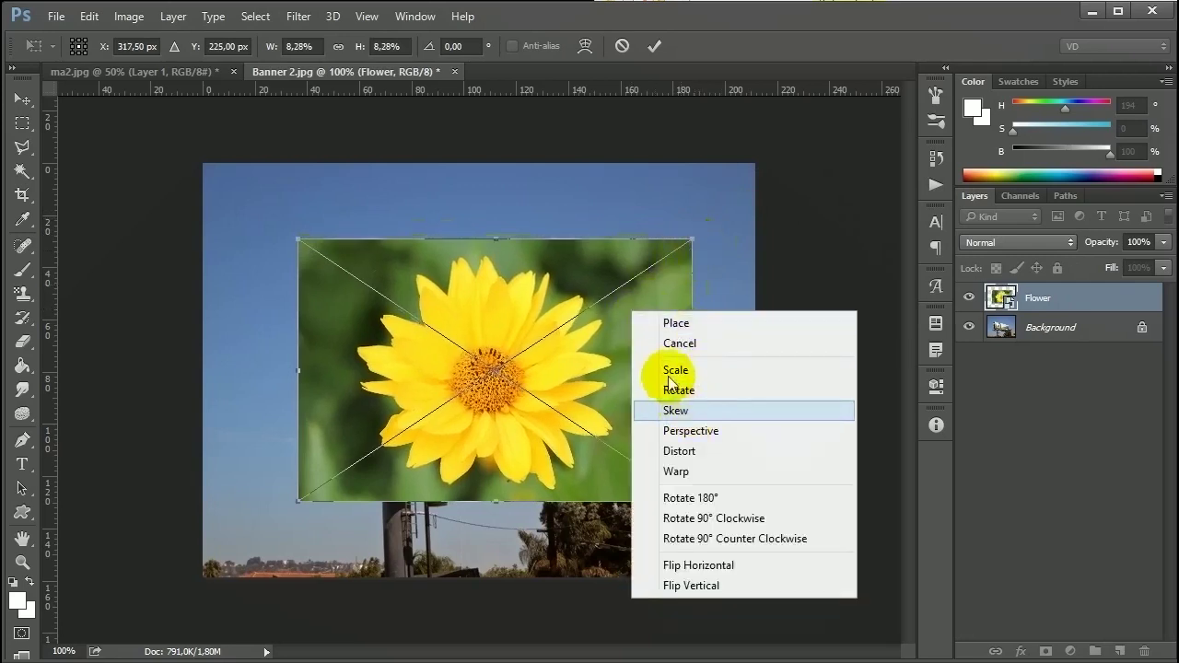
left_click(705, 304)
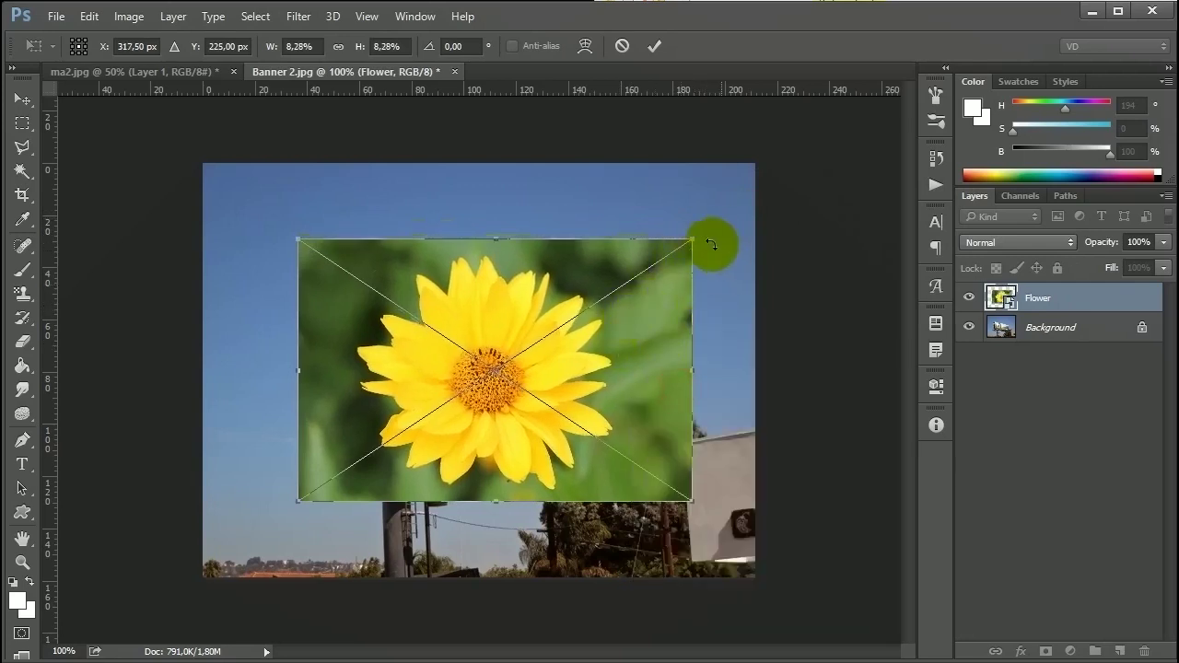
right_click(633, 318)
left_click(666, 81)
mouse_move(710, 231)
left_mouse_down()
mouse_move(692, 184)
mouse_move(729, 212)
mouse_move(705, 231)
left_mouse_up()
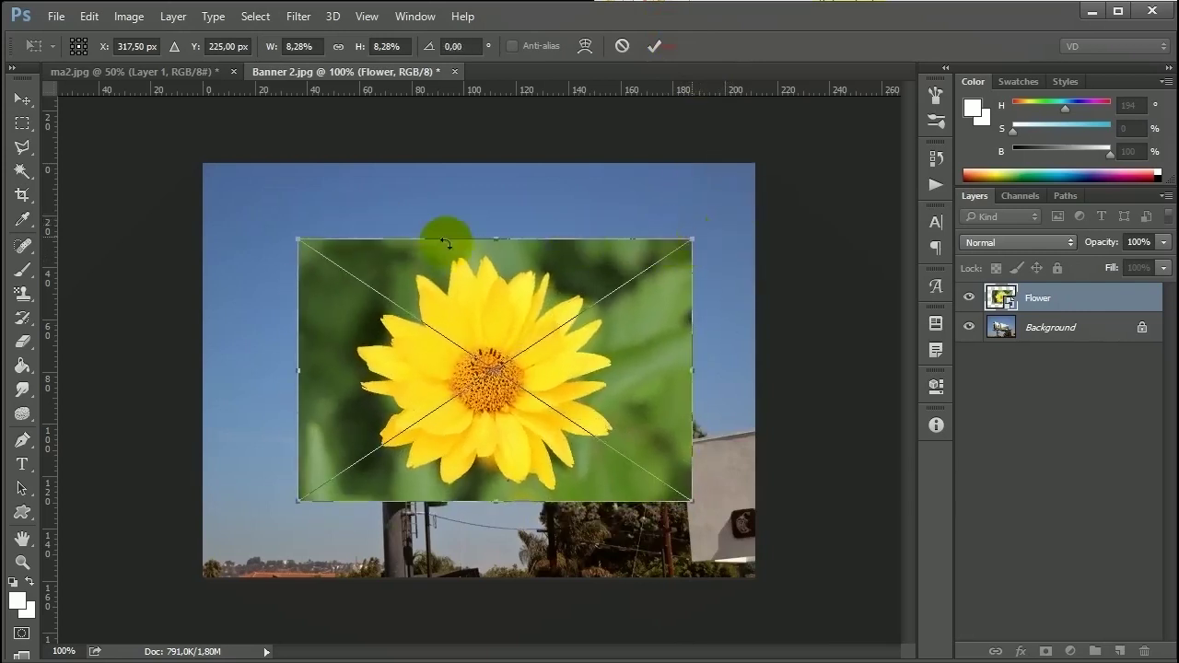
mouse_move(518, 226)
left_mouse_down()
mouse_move(500, 219)
mouse_move(517, 244)
left_mouse_up()
key("ctrl+z")
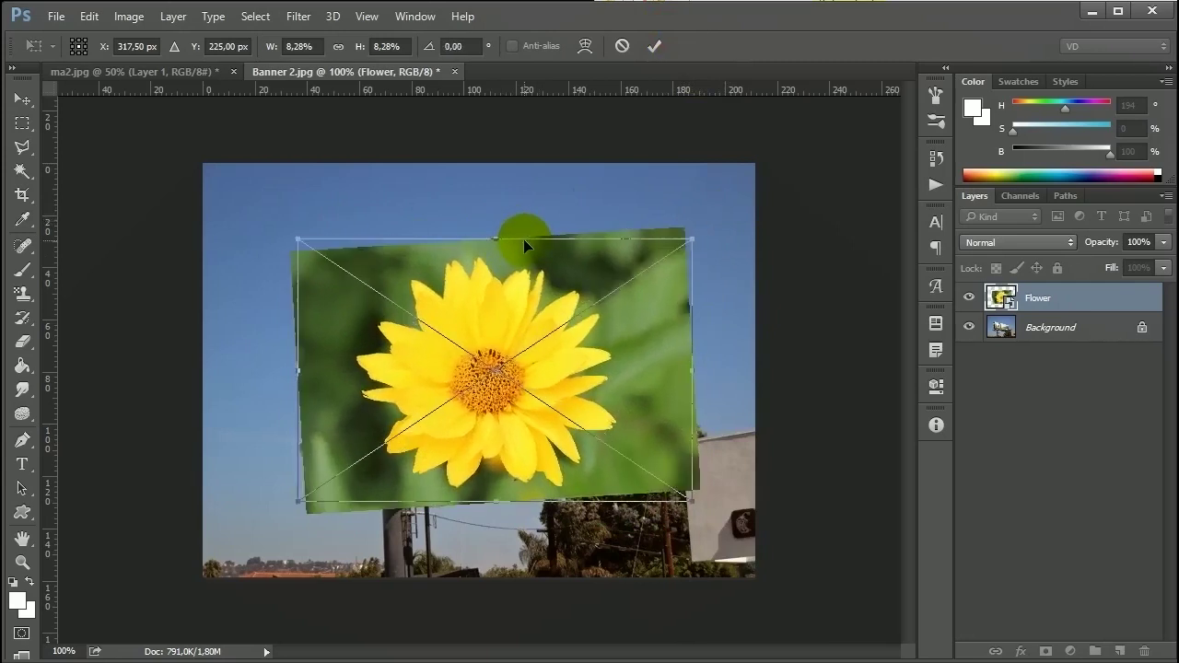
key("Escape")
key("ctrl+t")
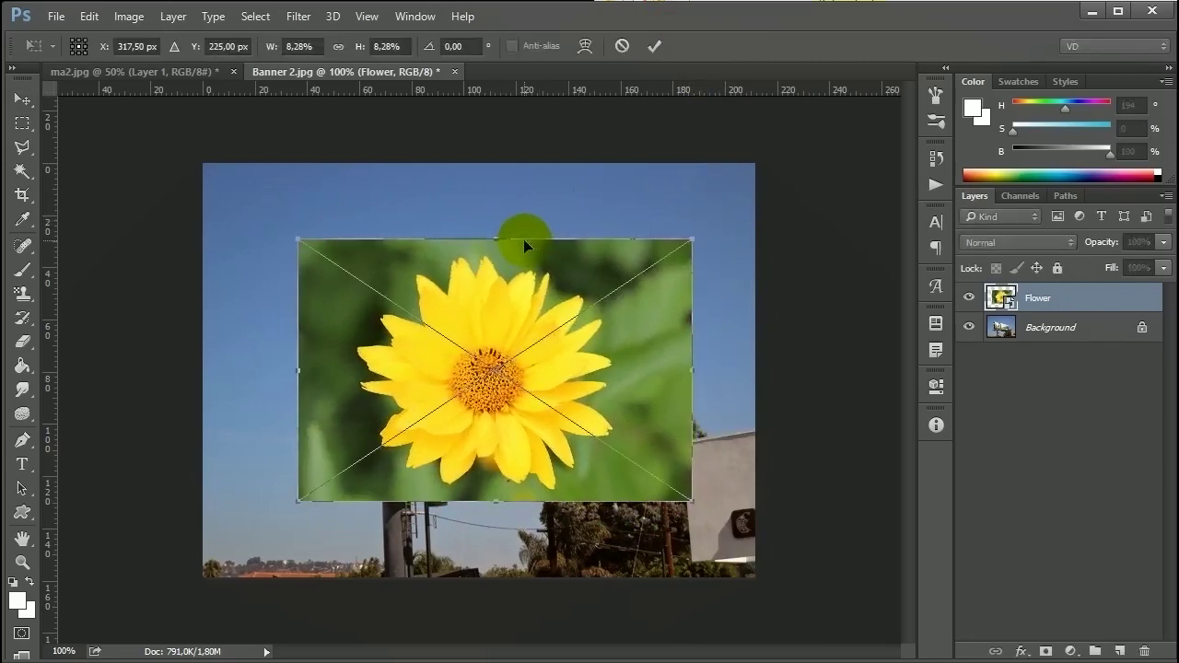
- Scale the flower to about 8.12%, try rotation angles of 45° and -45°, and reset the angle to 0°
left_click_drag(690, 238, 656, 209)
key("ctrl+z")
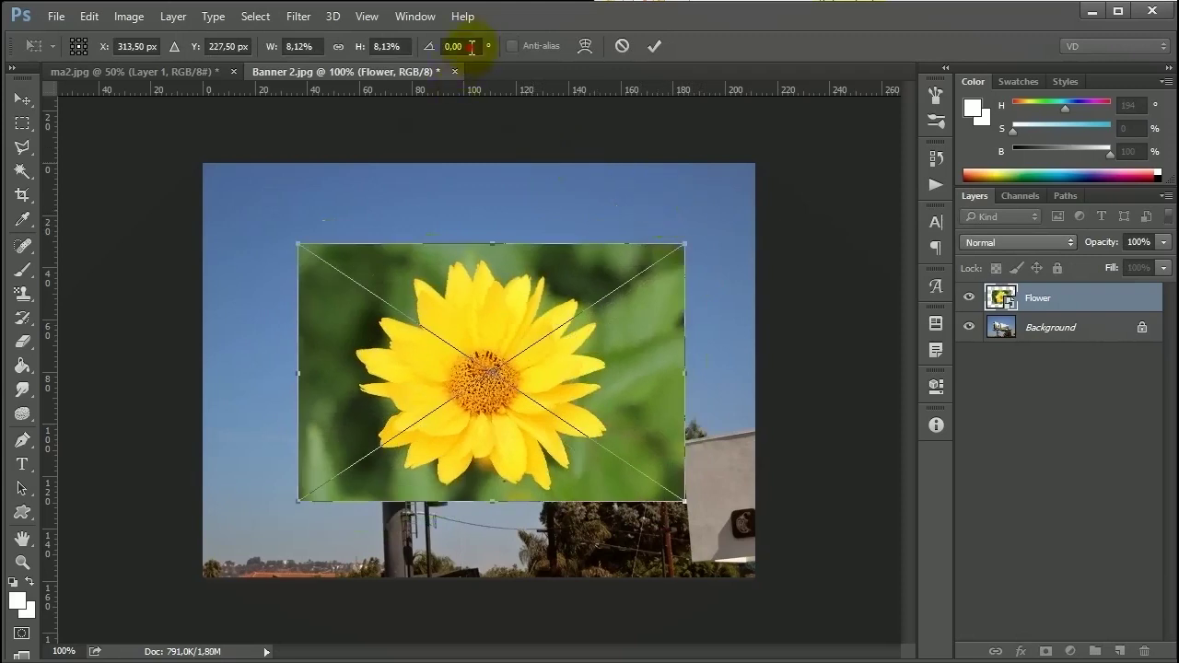
type("45")
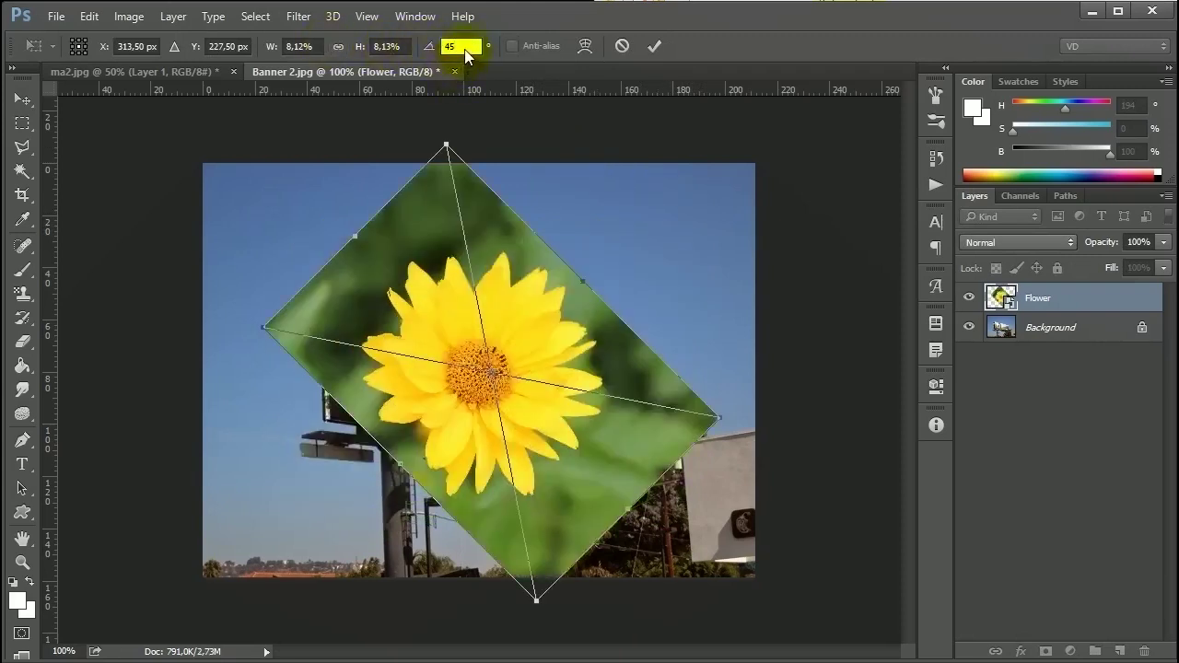
type("-45")
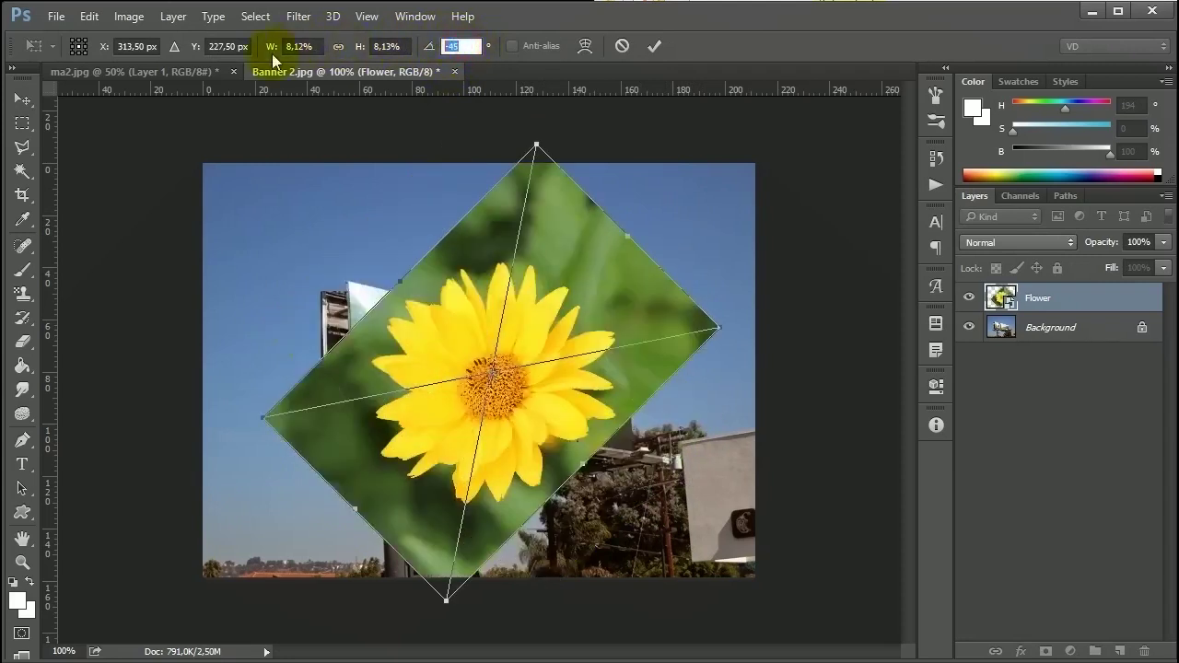
type("1")
key("BackSpace")
type("0")
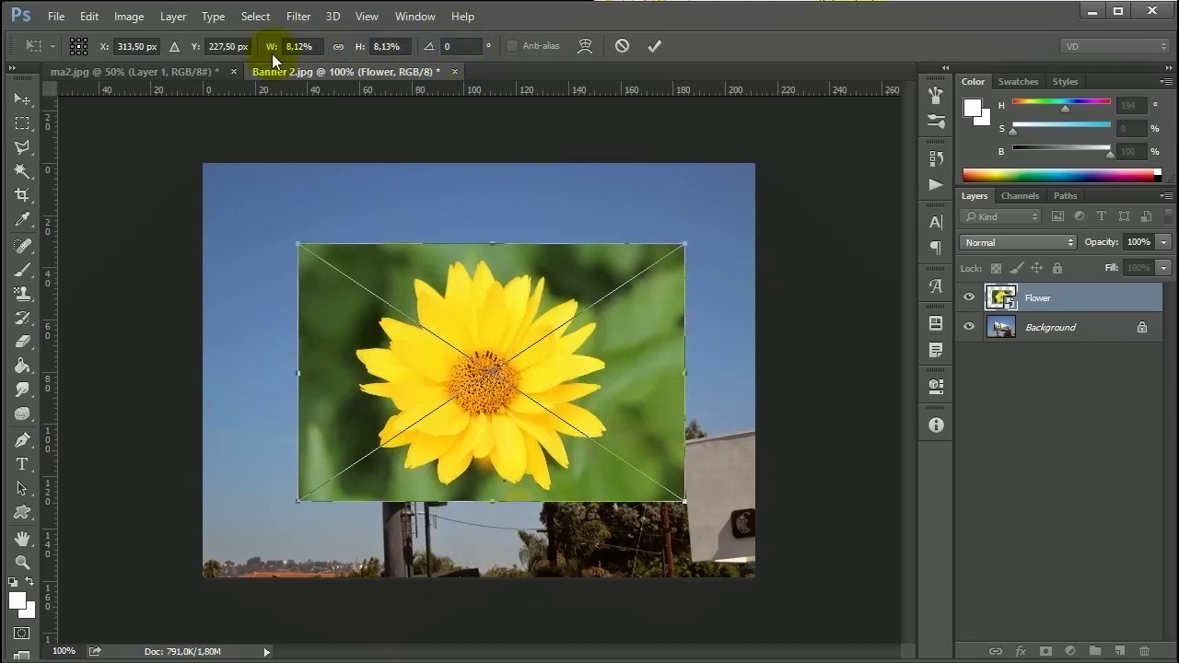
- Try skewing the flower's upper-right corner inward and its lower-left corner outward, and discard the transform
right_click(544, 294)
right_click(586, 278)
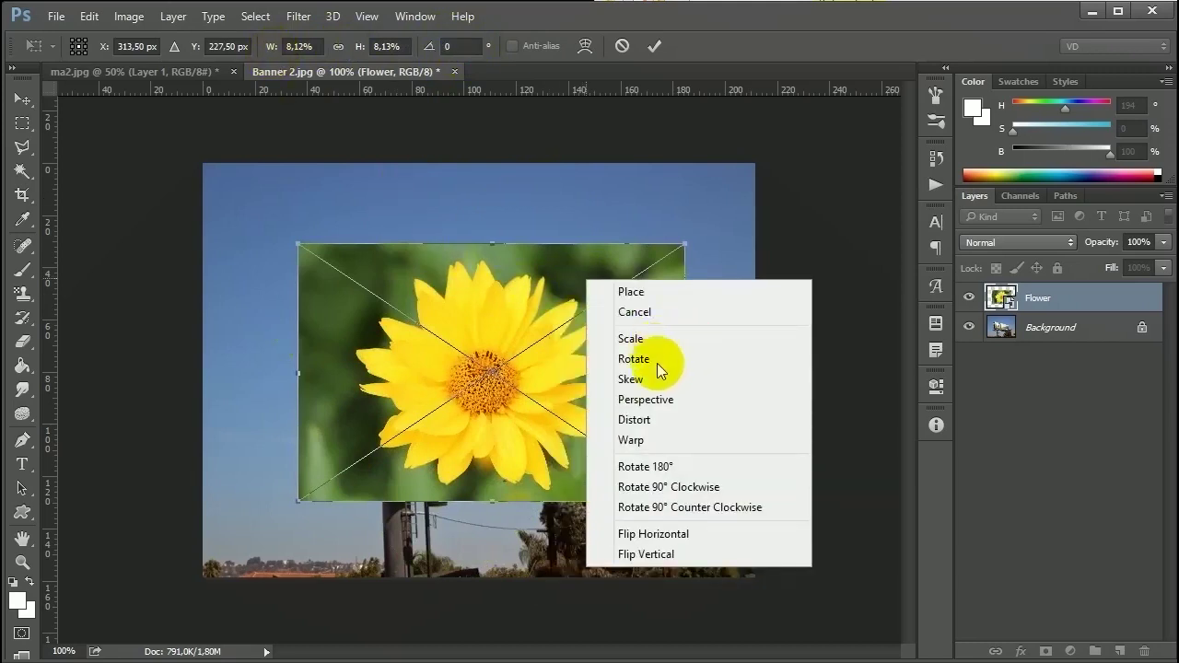
left_click(653, 381)
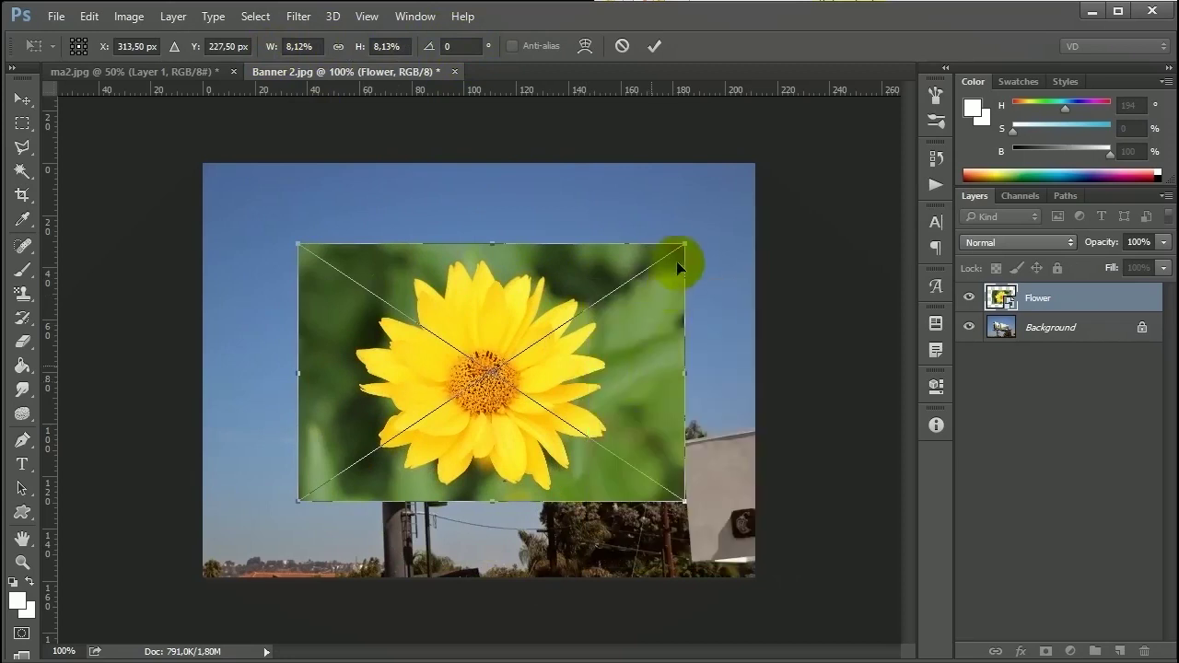
mouse_move(679, 245)
left_mouse_down()
mouse_move(571, 255)
mouse_move(734, 263)
mouse_move(686, 249)
mouse_move(678, 261)
left_mouse_up()
mouse_move(300, 504)
left_mouse_down()
mouse_move(313, 461)
mouse_move(329, 489)
mouse_move(231, 478)
mouse_move(406, 481)
mouse_move(211, 475)
mouse_move(437, 476)
mouse_move(313, 473)
mouse_move(298, 477)
mouse_move(299, 502)
left_mouse_up()
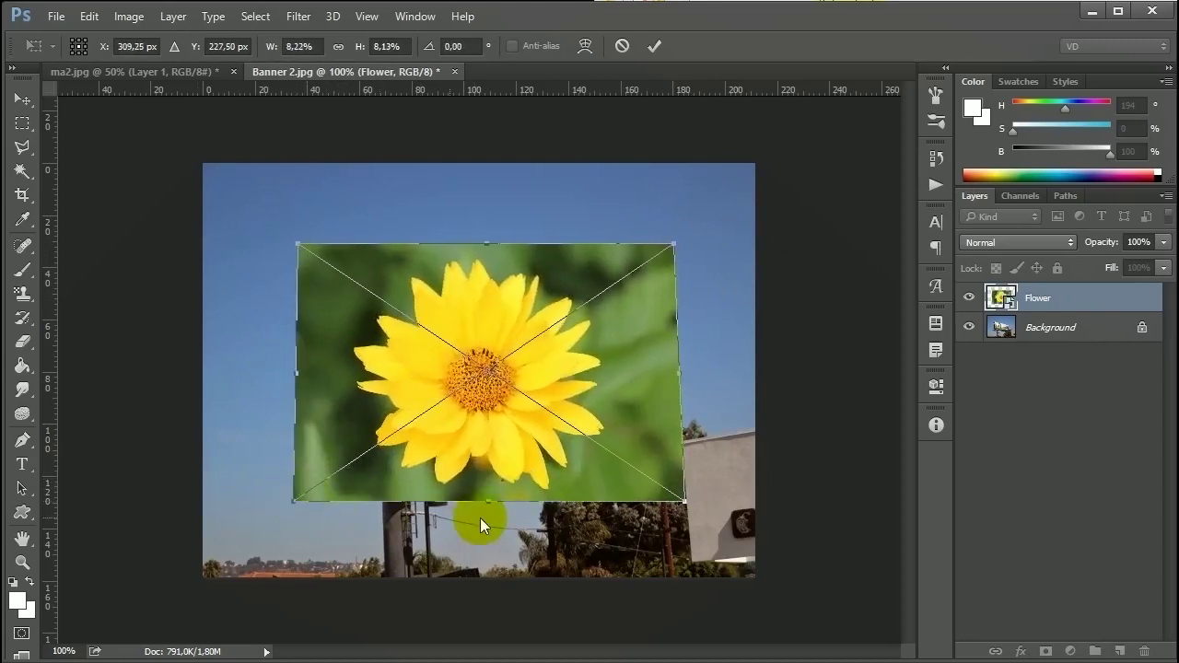
right_click(523, 419)
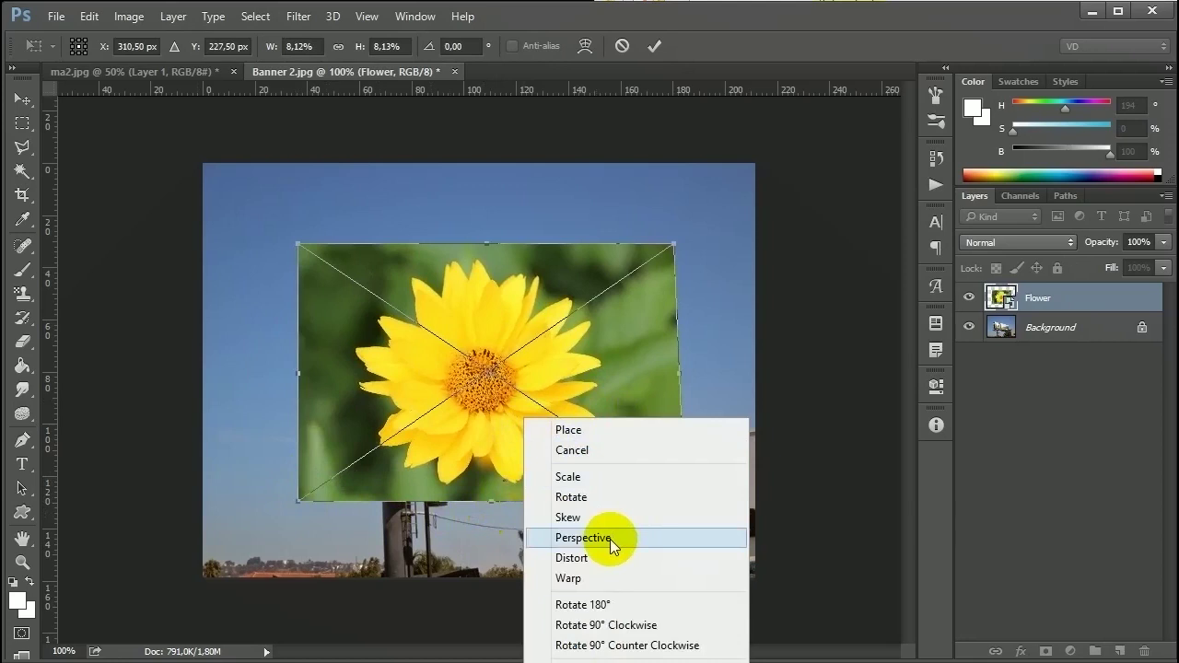
left_click(686, 33)
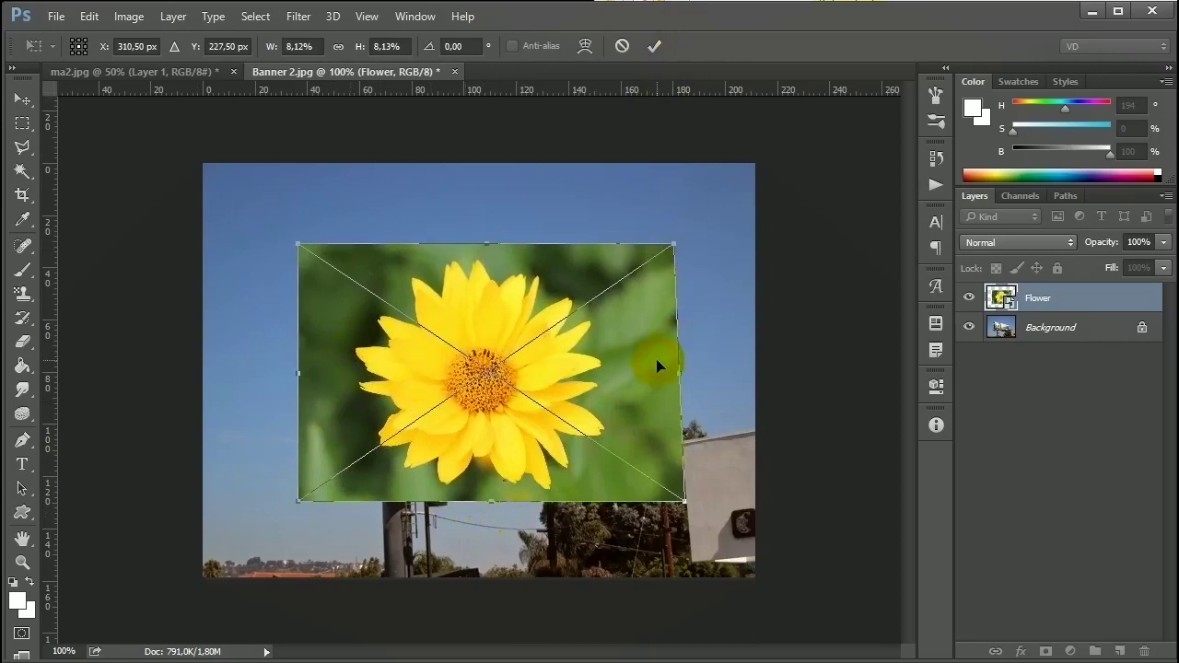
key("Return")
- Move the flower off to the right of the billboard to expose the whole advertising surface
left_click_drag(507, 337, 785, 334)
left_click_drag(482, 356, 540, 356)
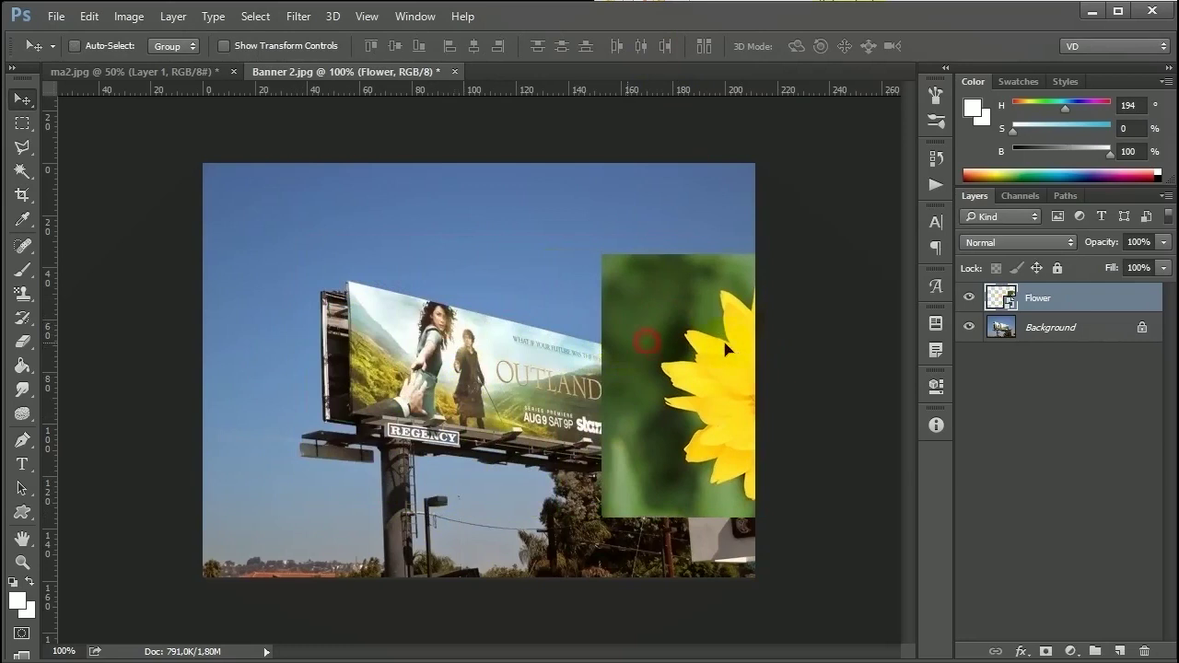
left_click_drag(256, 268, 348, 279)
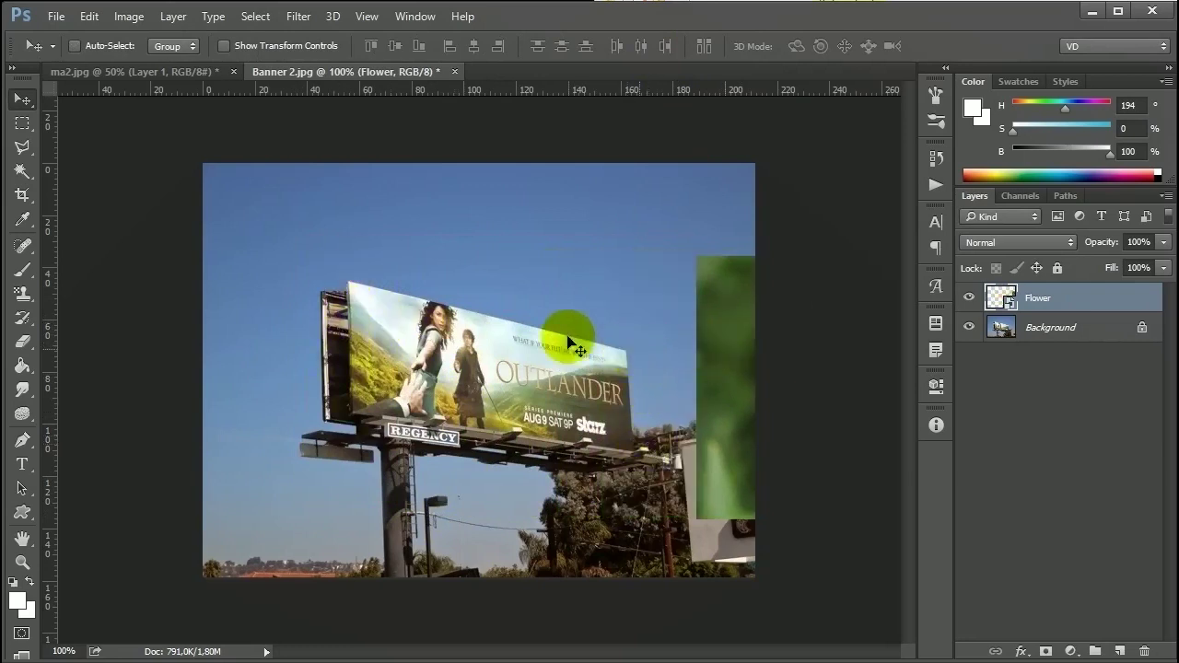
- Move the flower back over the billboard and, in Perspective transform mode, align its lower-left corner with the billboard's lower-left corner
left_click_drag(705, 356, 350, 293)
key("ctrl+t")
right_click(539, 331)
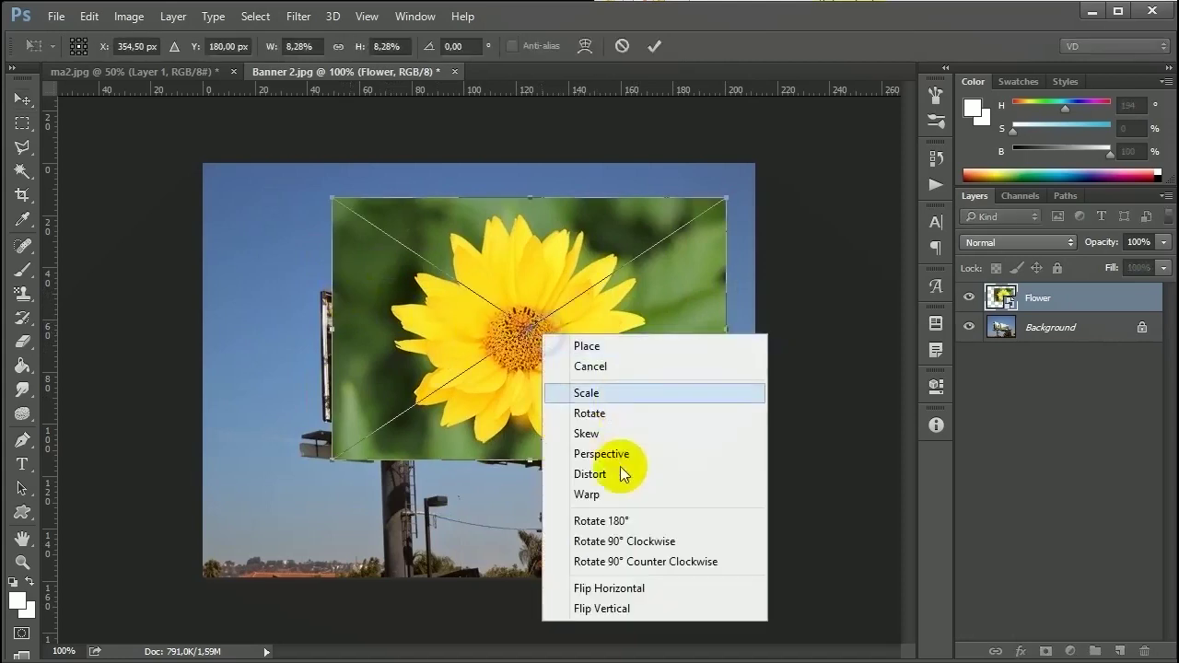
left_click(623, 452)
left_click_drag(439, 308, 467, 261)
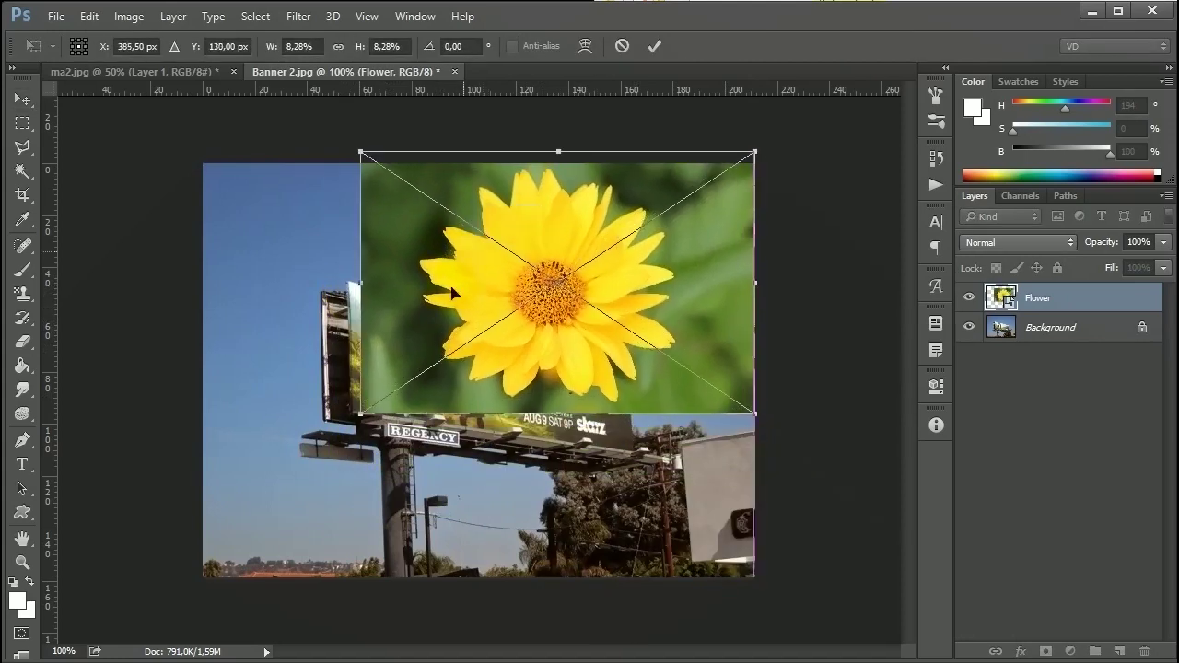
left_click_drag(398, 411, 389, 410)
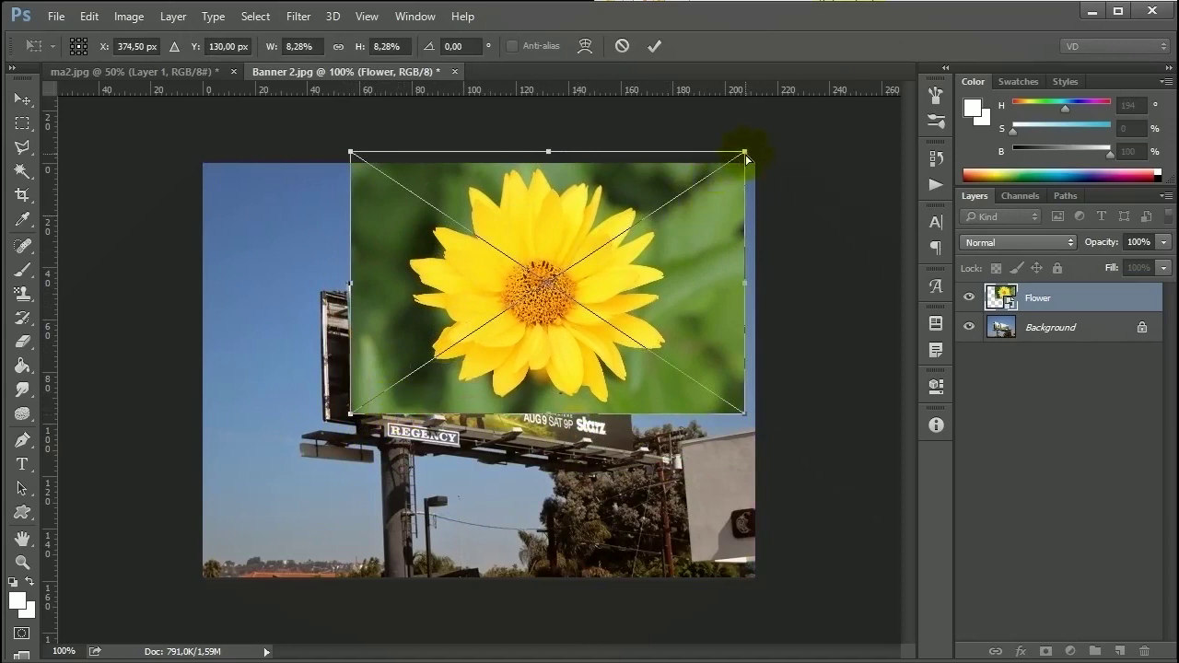
- Try narrowing the flower's right side and shearing its lower edge with the Perspective transform, and discard the transform
left_click_drag(746, 157, 744, 219)
left_click_drag(724, 357, 644, 378)
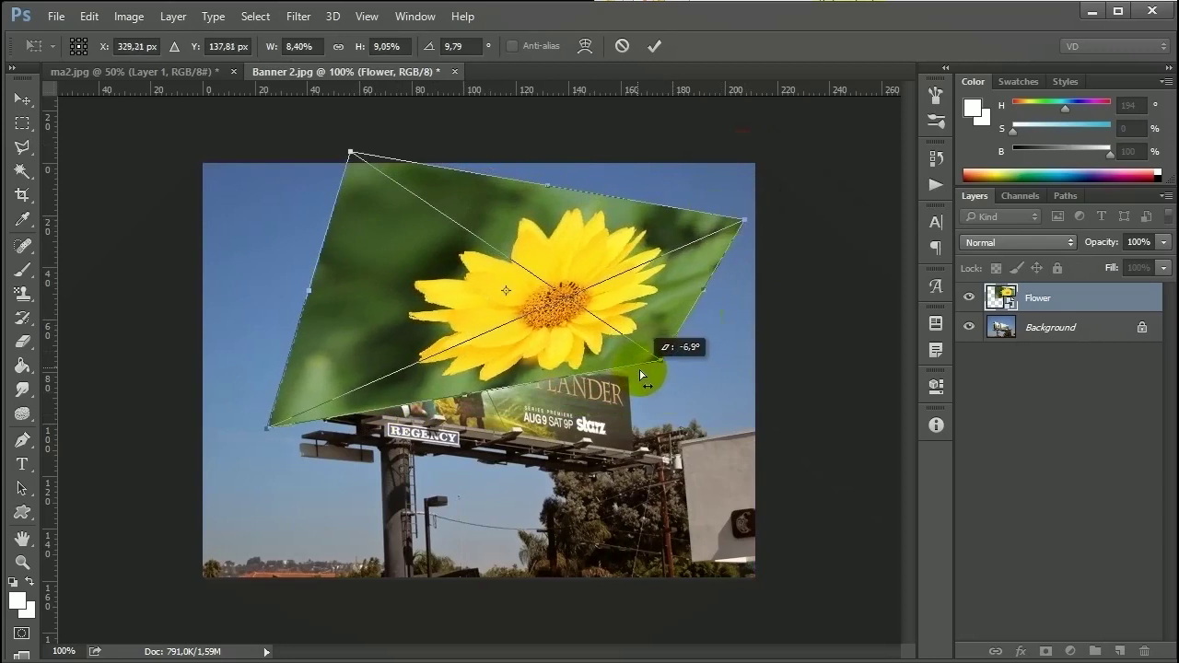
key("ctrl+z")
key("ctrl+z")
key("ctrl+z")
key("Return")
key("ctrl+z")
- Align the flower's lower-left corner with the billboard and scale it to about 5.88%, matching the billboard's width
key("ctrl+t")
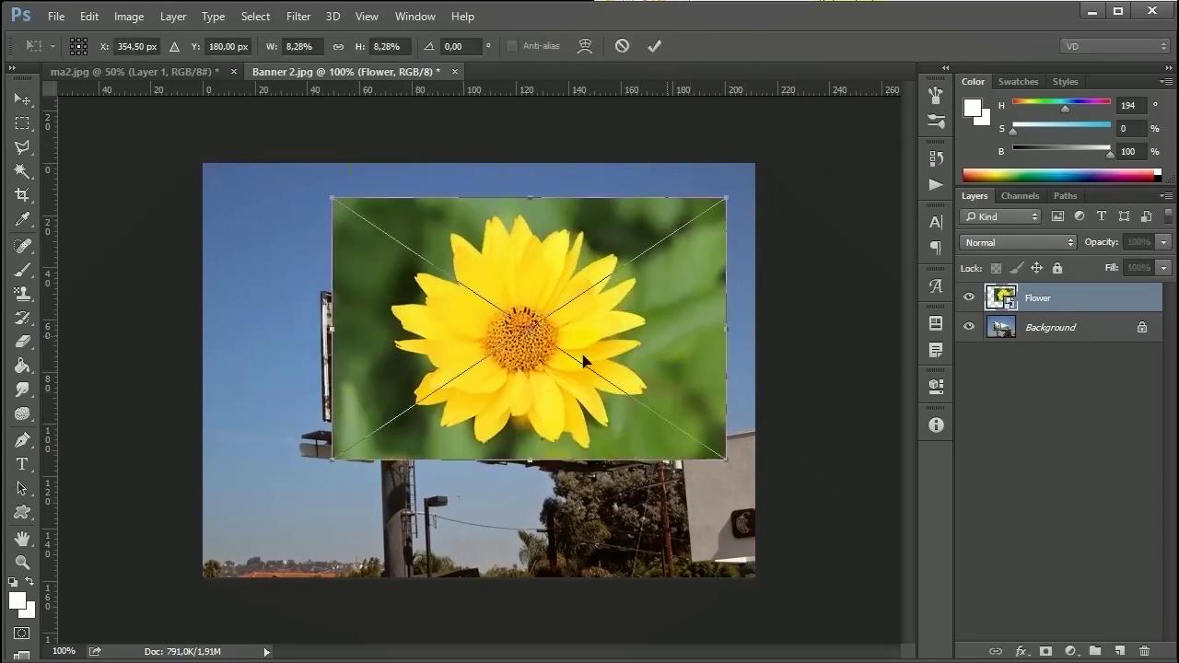
left_click_drag(388, 432, 402, 381)
left_click_drag(720, 188, 637, 259)
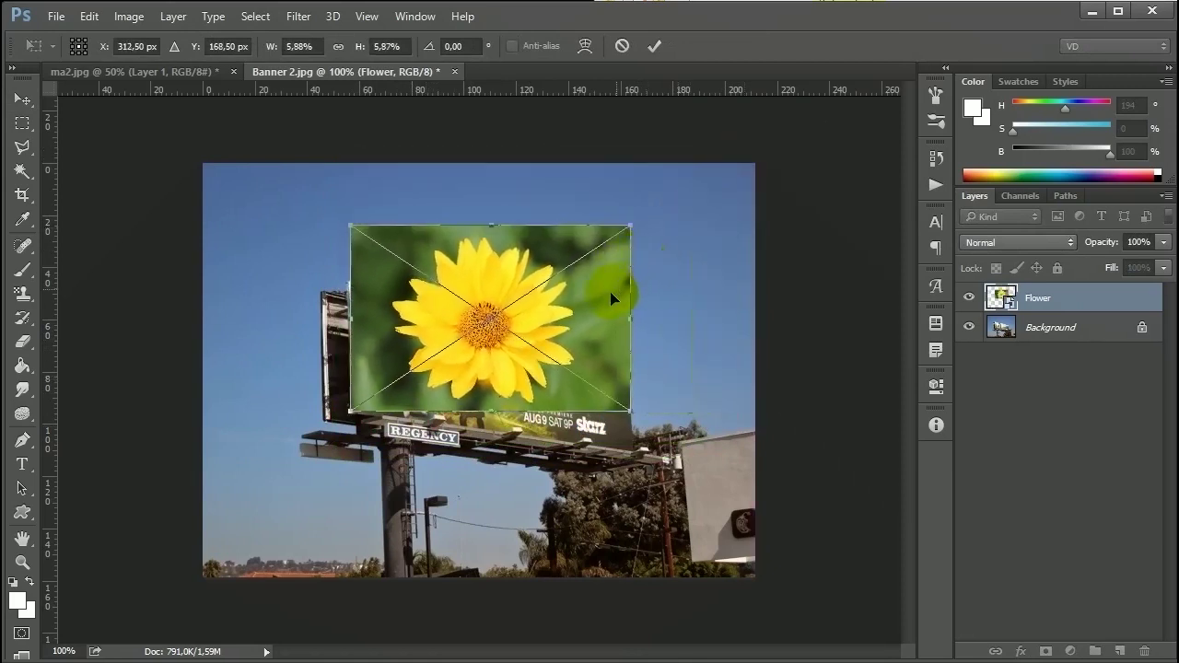
- Skew the flower's right side downward along the billboard's slant, shift its upper edge slightly left, and apply the transform
right_click(611, 293)
left_click(675, 412)
left_click_drag(634, 295, 627, 330)
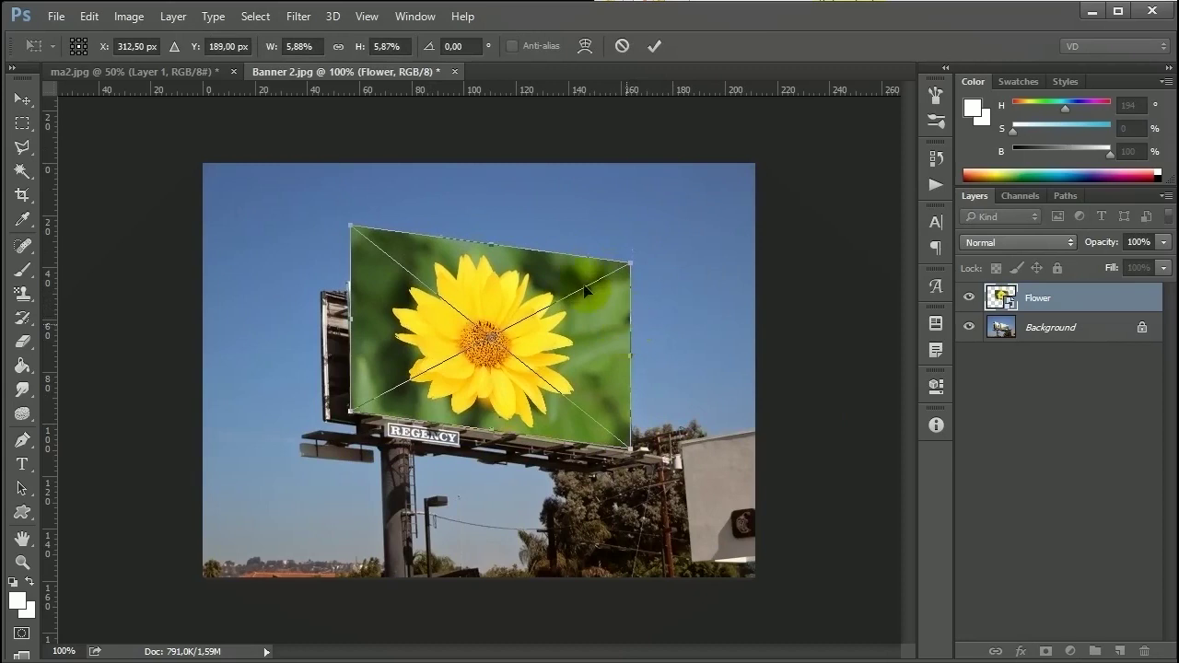
mouse_move(499, 251)
left_mouse_down()
mouse_move(480, 253)
mouse_move(491, 255)
left_mouse_up()
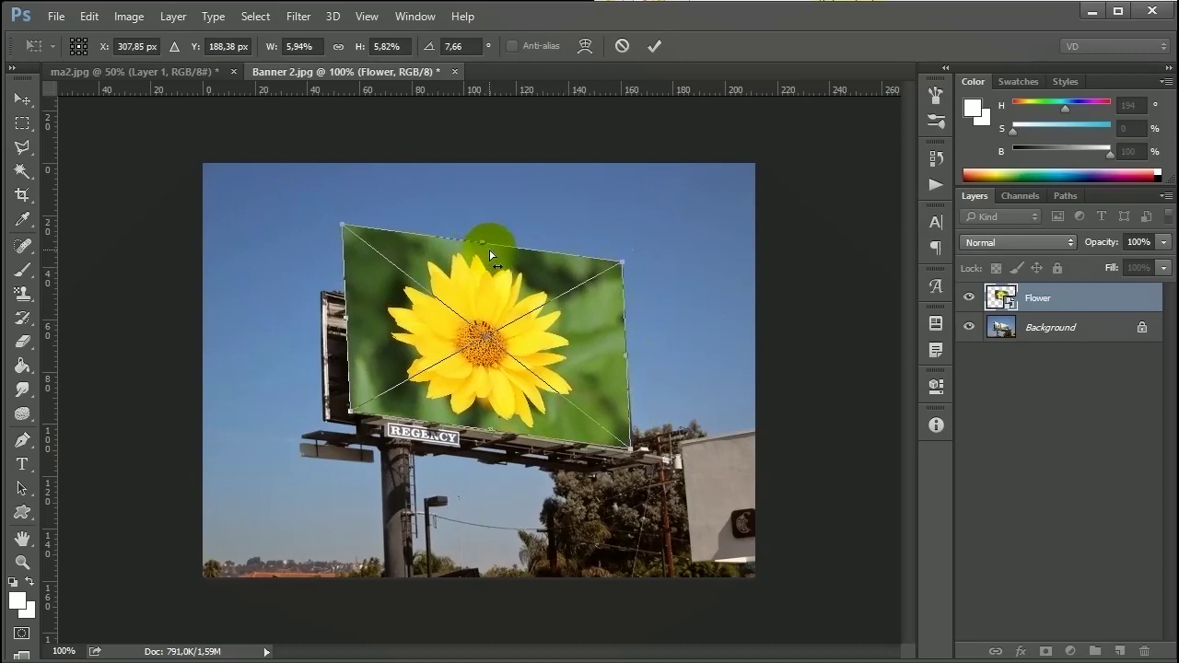
left_click(675, 267)
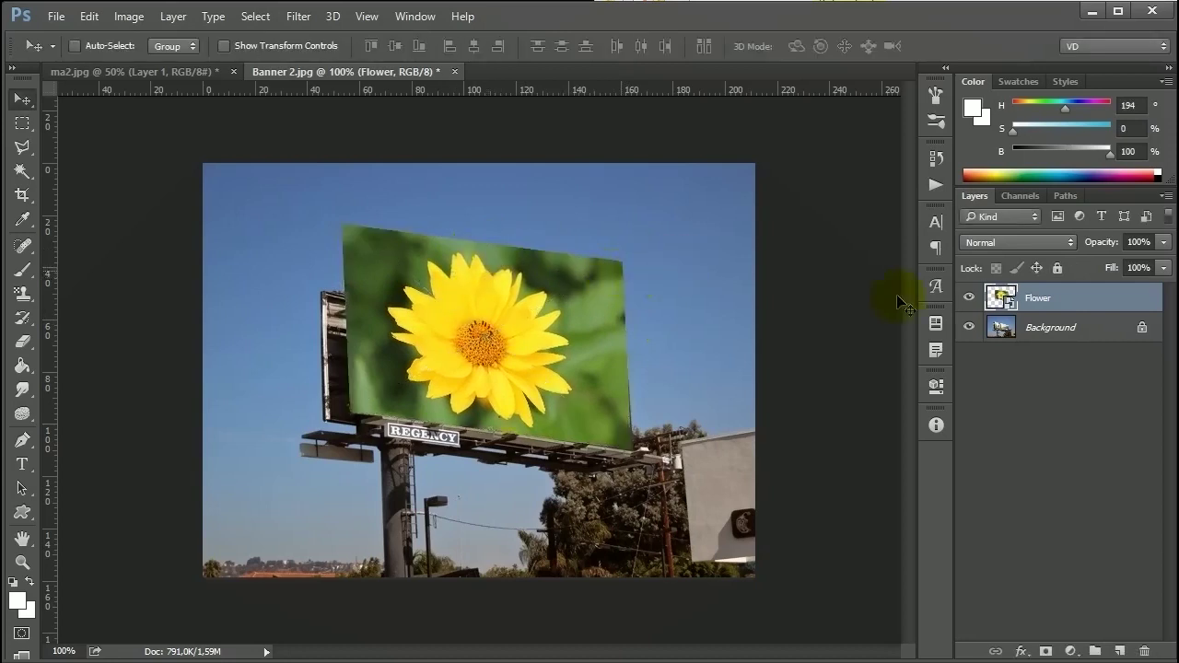
mouse_move(1144, 264)
left_mouse_down()
mouse_move(1112, 261)
mouse_move(1163, 262)
left_mouse_up()
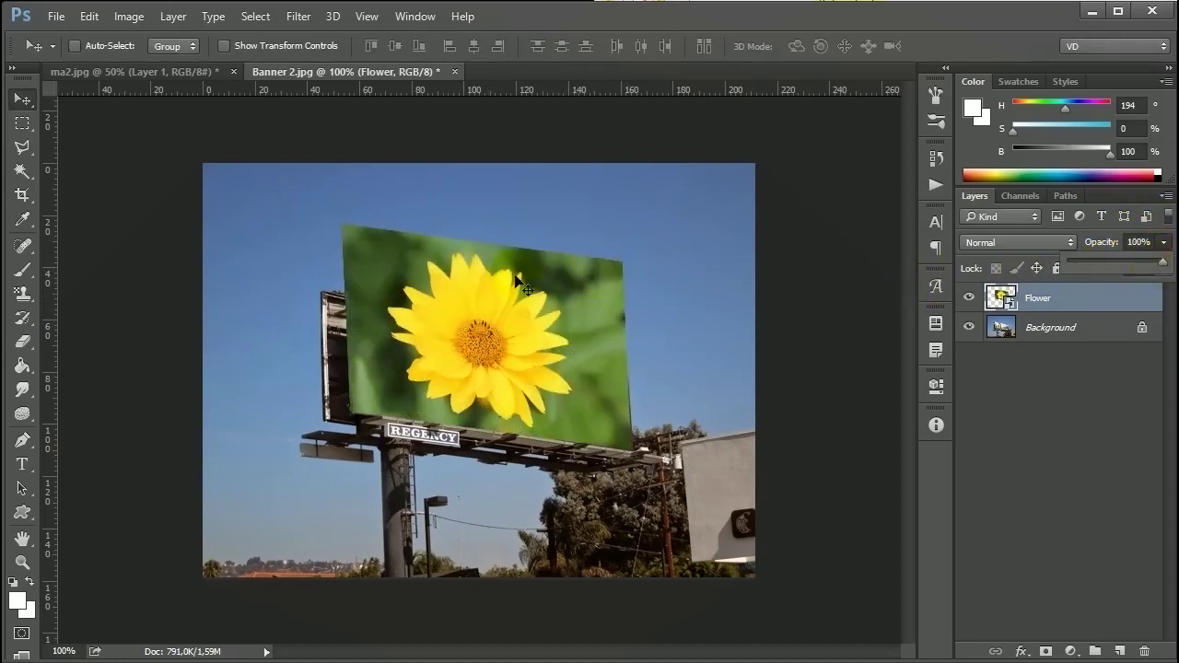
- Shrink the flower to about 3.9% within the billboard face and skew its upper-right corner down to the billboard's top edge
key("ctrl+t")
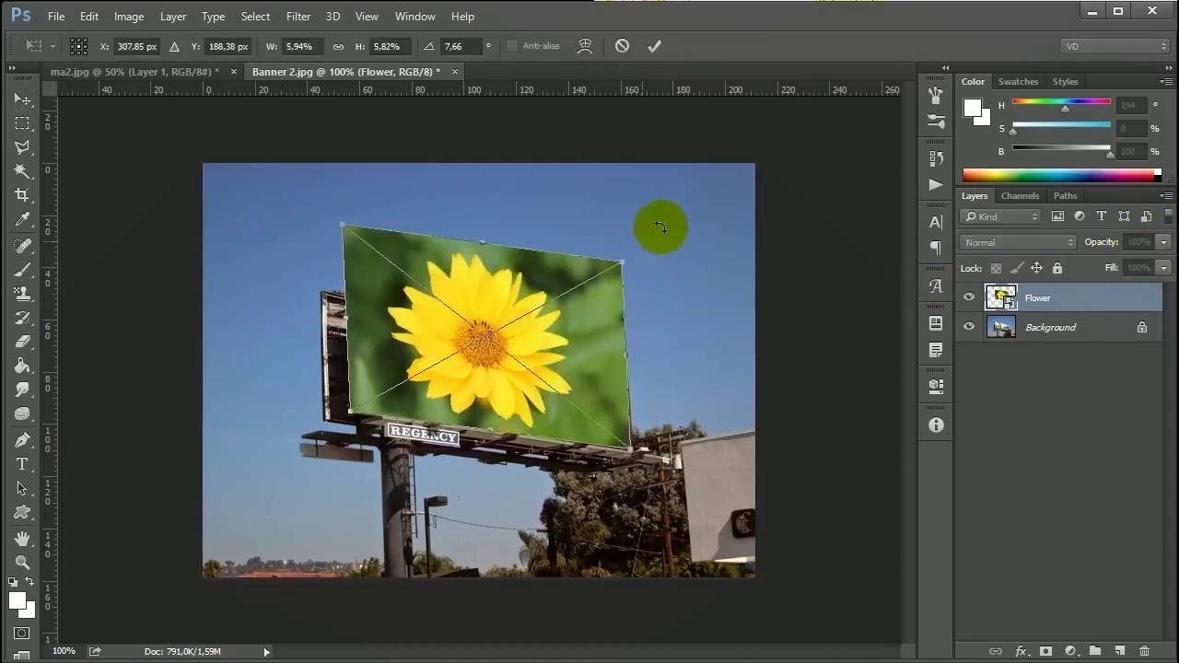
left_click_drag(625, 260, 601, 332)
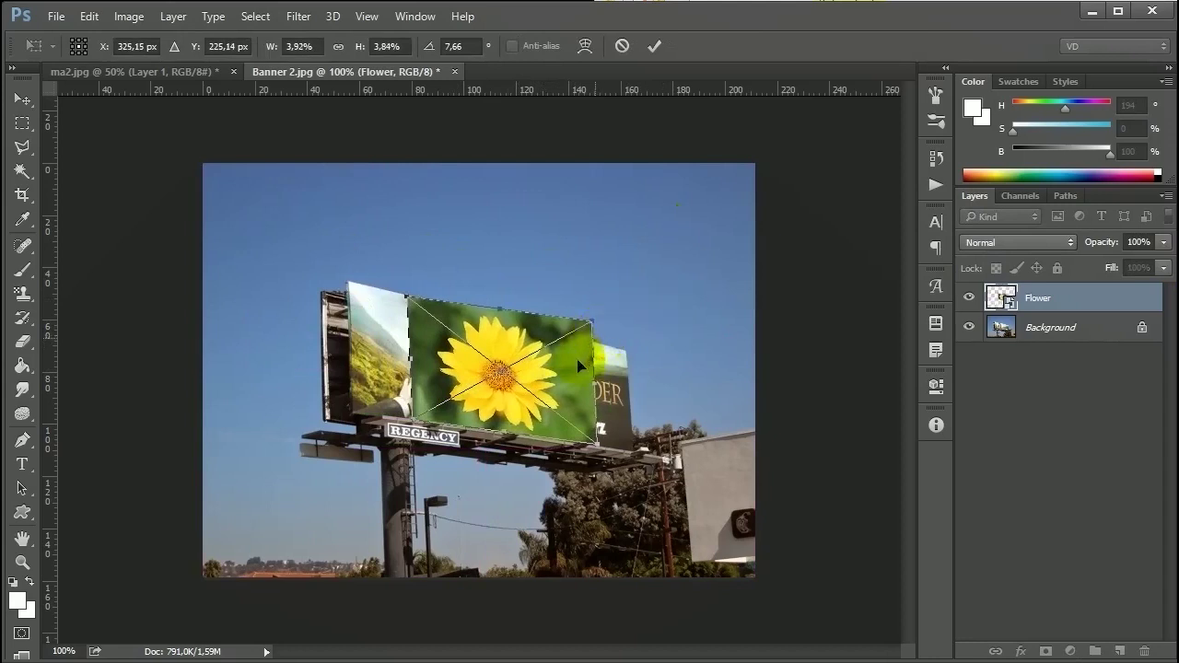
right_click(580, 364)
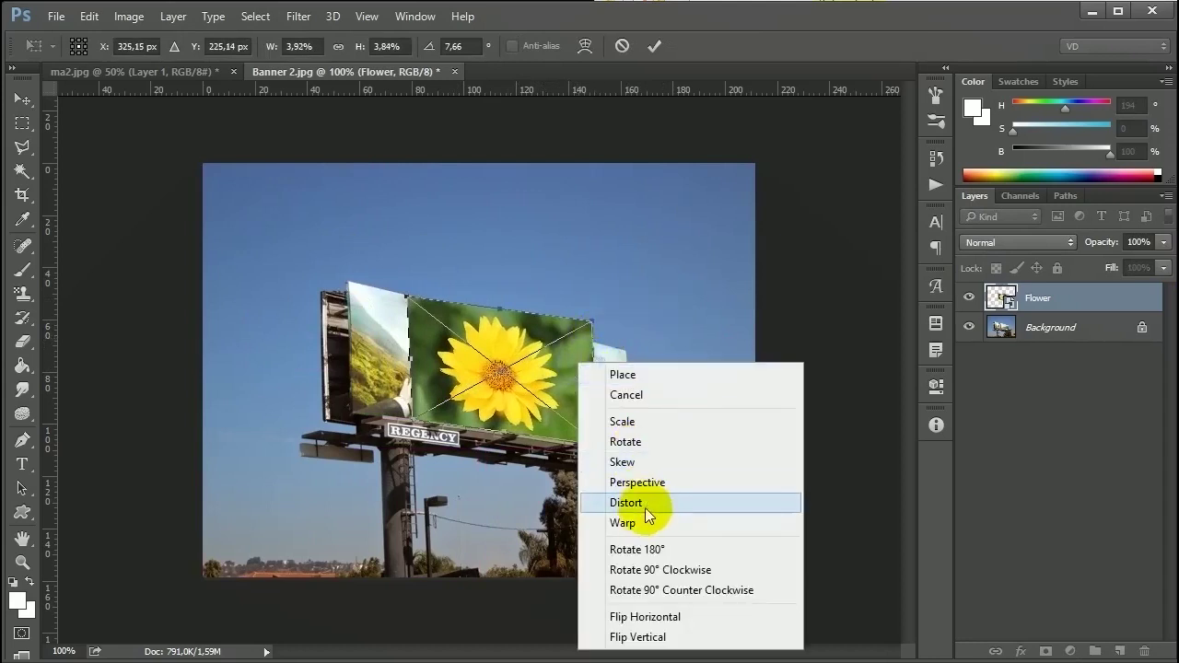
left_click(648, 462)
left_click_drag(594, 327, 594, 346)
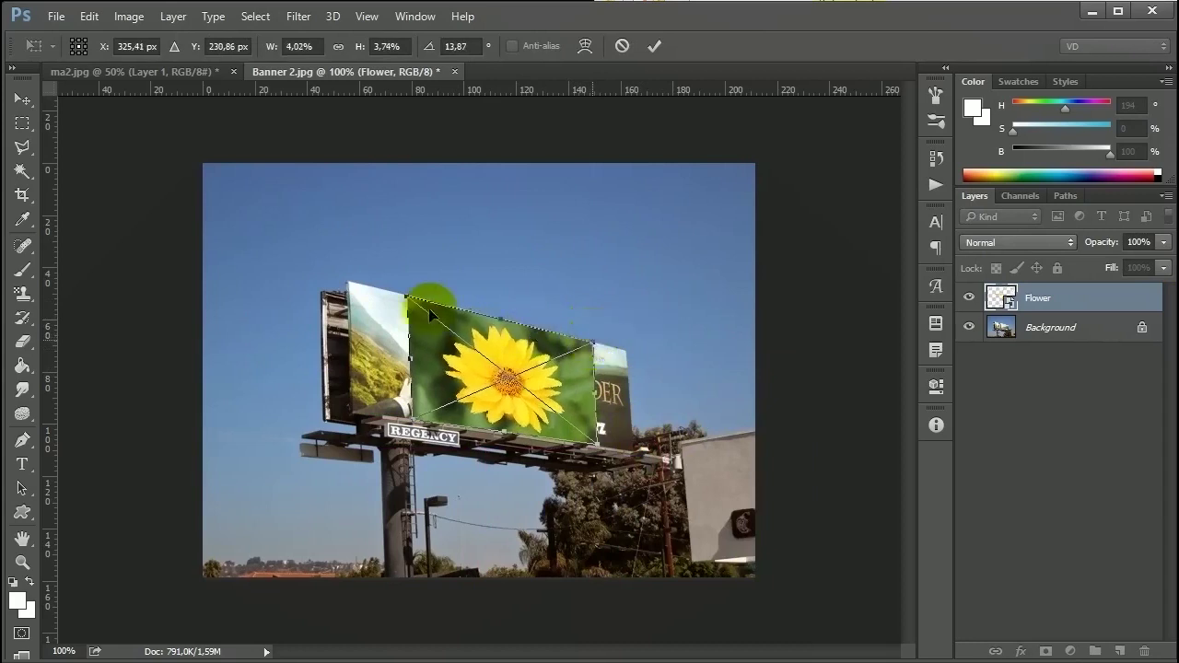
- Fine-tune the flower's upper-left and upper-right corners with Distort to follow the billboard's top edge, and apply the transform
right_click(476, 340)
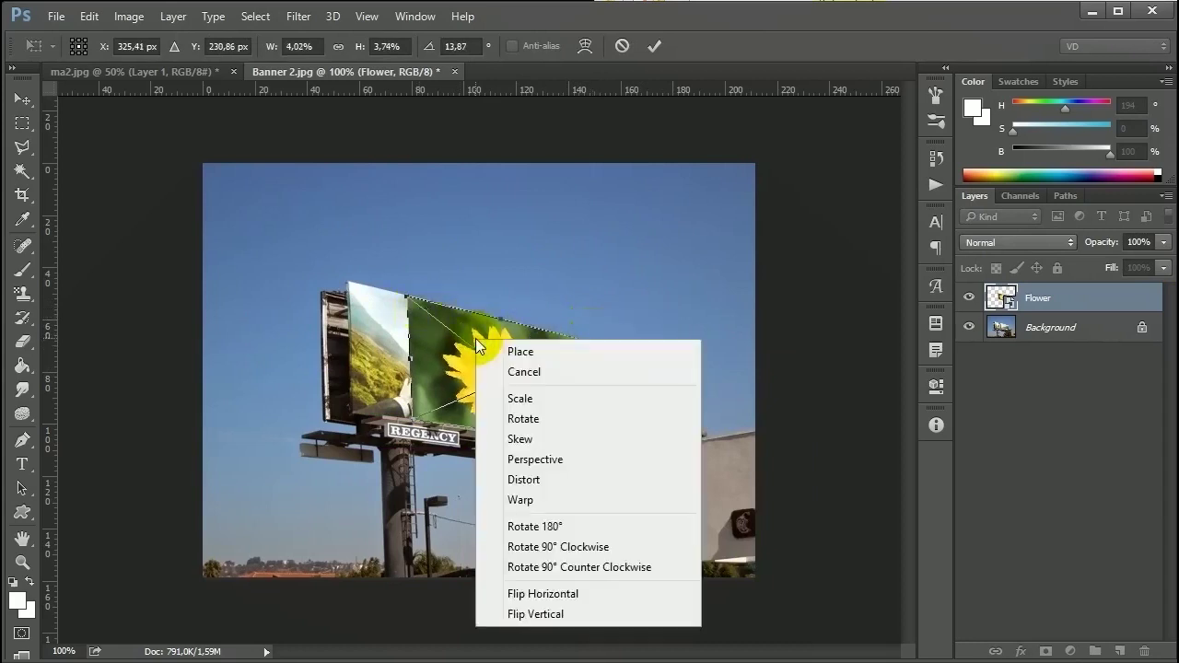
left_click(538, 480)
mouse_move(412, 301)
left_mouse_down()
mouse_move(410, 288)
mouse_move(413, 301)
left_mouse_up()
left_click_drag(594, 344, 591, 346)
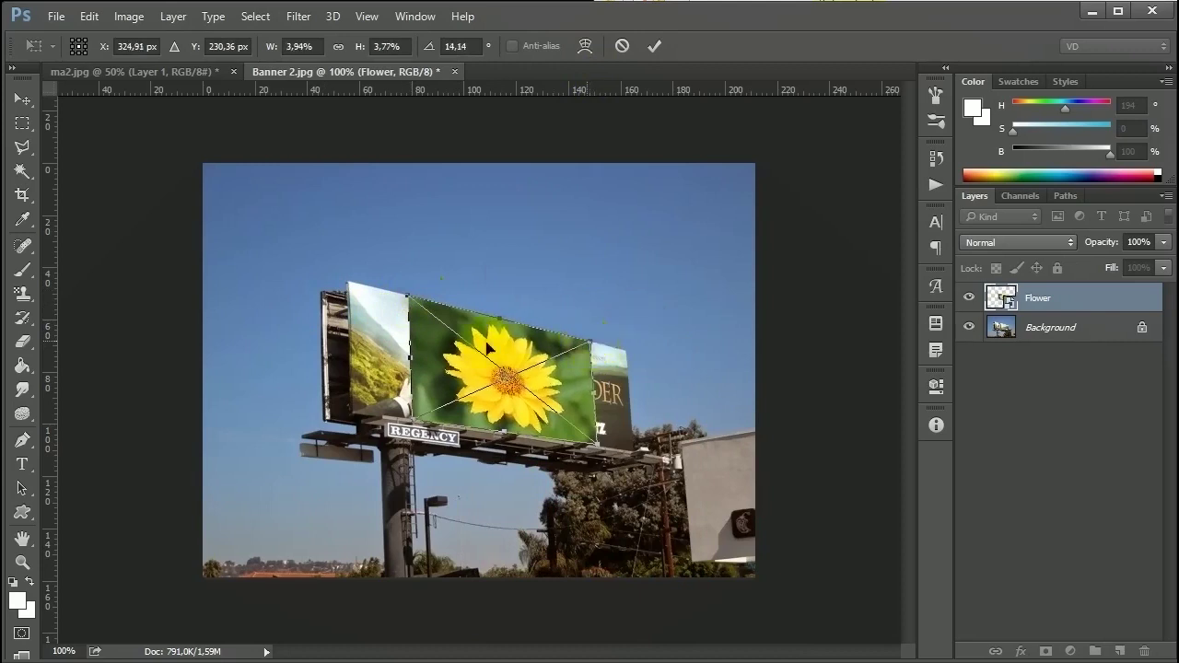
double_click(551, 331)
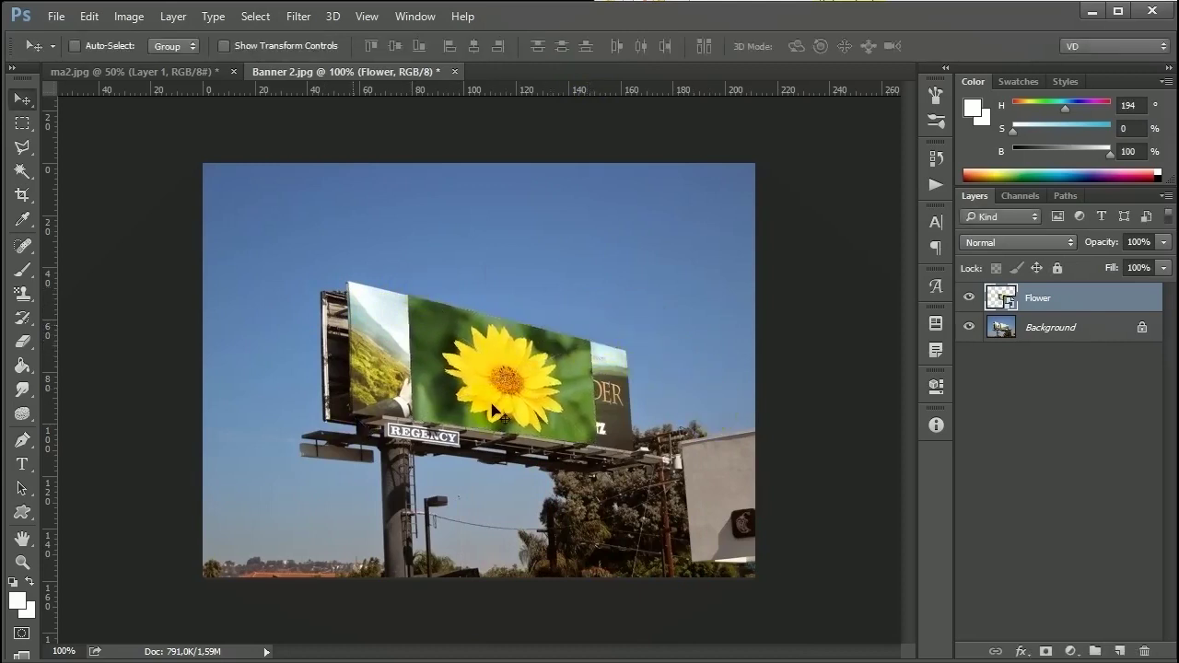
- Shift the fitted flower slightly to the right on the billboard and nudge its horizontal position
mouse_move(499, 401)
left_mouse_down()
mouse_move(453, 383)
mouse_move(494, 401)
mouse_move(518, 390)
left_mouse_up()
key("Left")
key("Left")
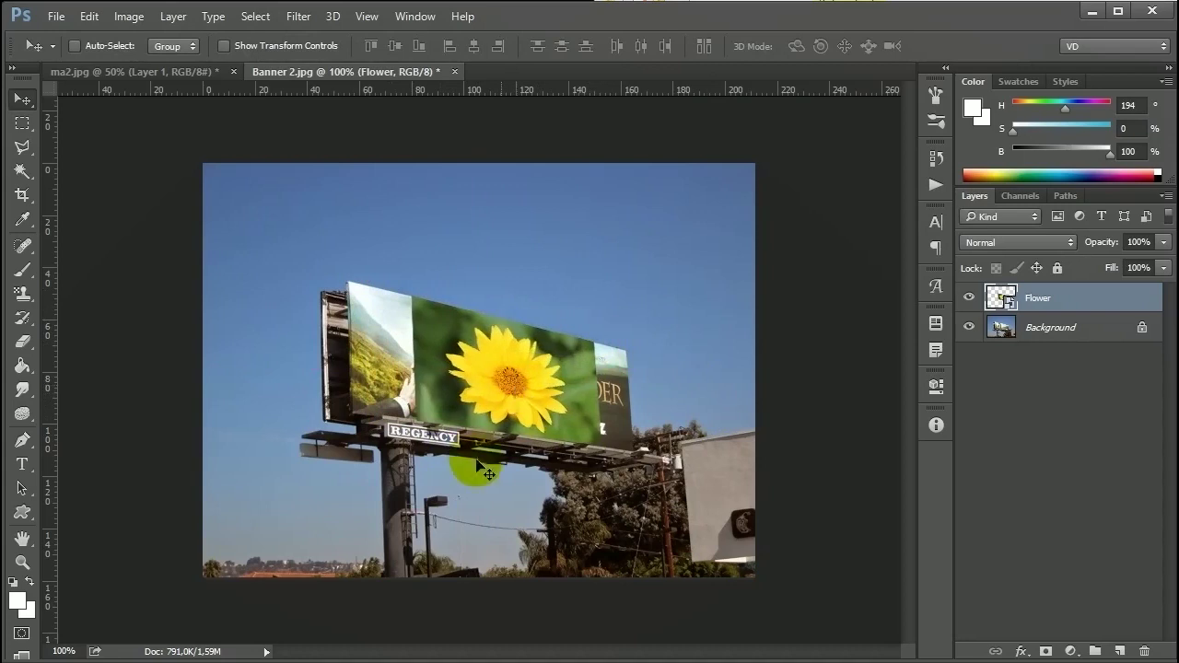
scroll(488, 473, "up", 5)
scroll(457, 439, "down", 6)
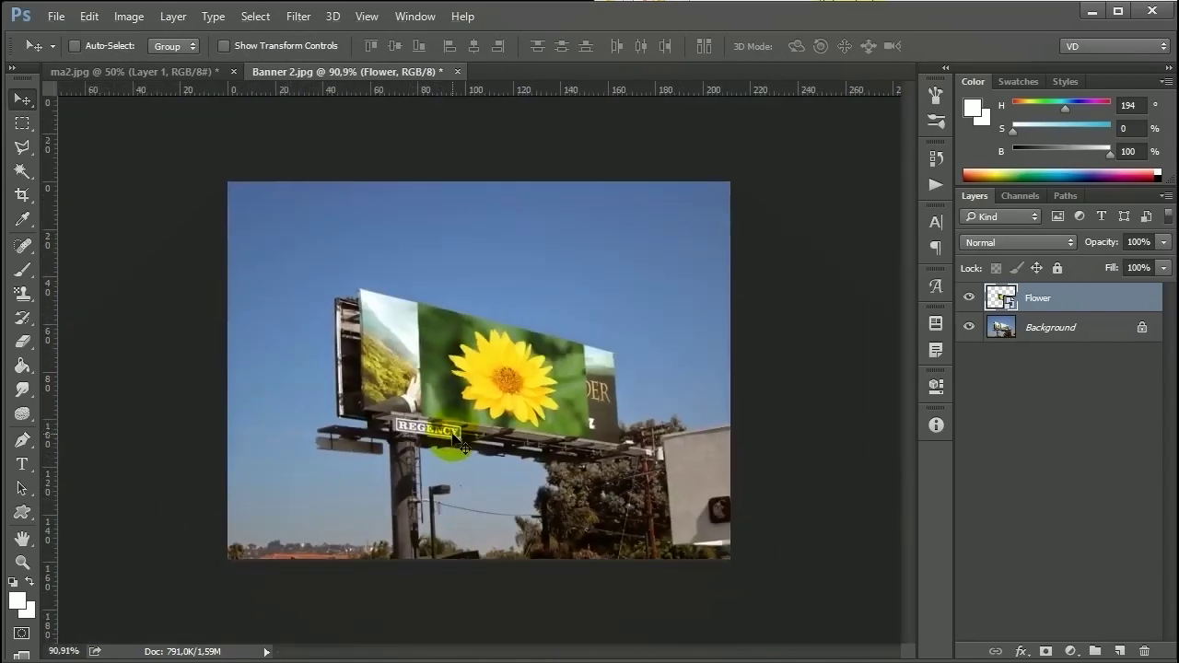
key("ctrl+Right")
key("ctrl+Right")
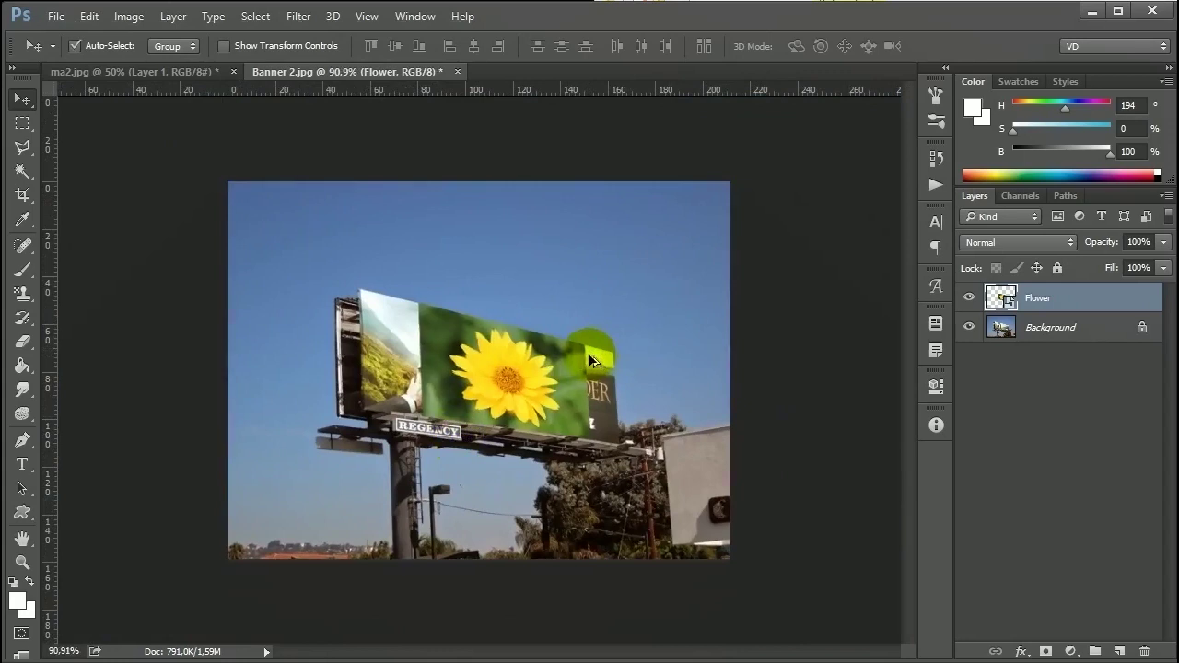
- Undo the flower's moves and billboard-fitting transforms back to the large undistorted rectangle
key("ctrl+alt+z")
key("ctrl+alt+z")
key("ctrl+alt+z")
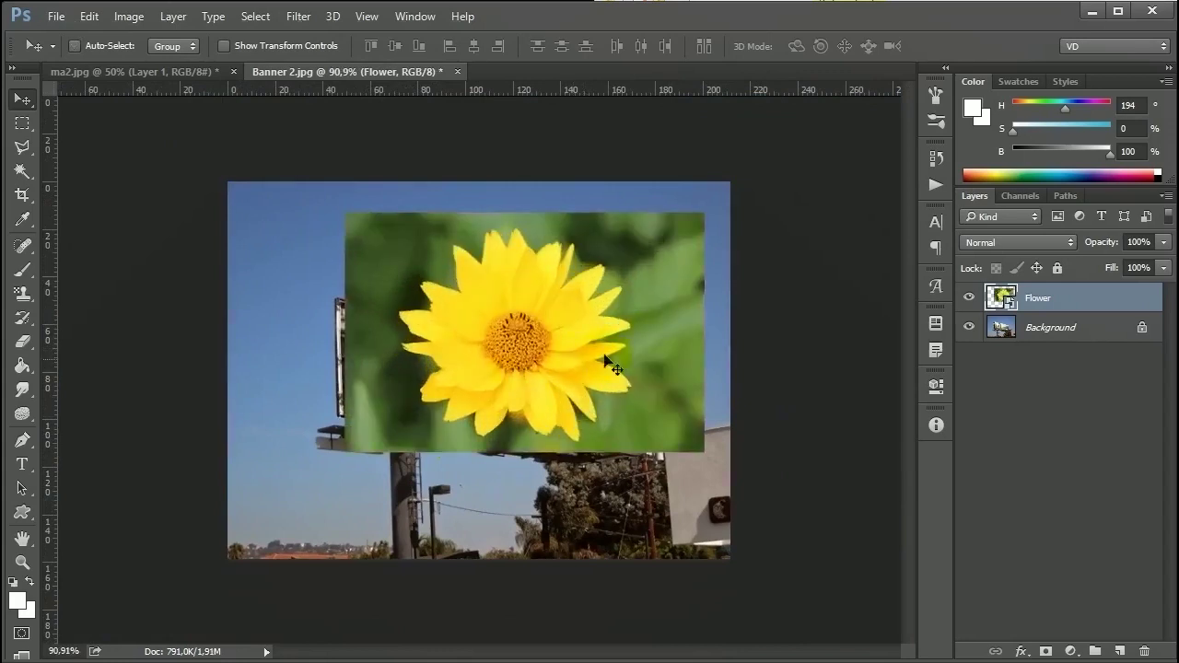
- Try warping the flower by pulling in its upper-left corner and bending the inner grid and right side, and undo the warp
key("ctrl+t")
right_click(604, 356)
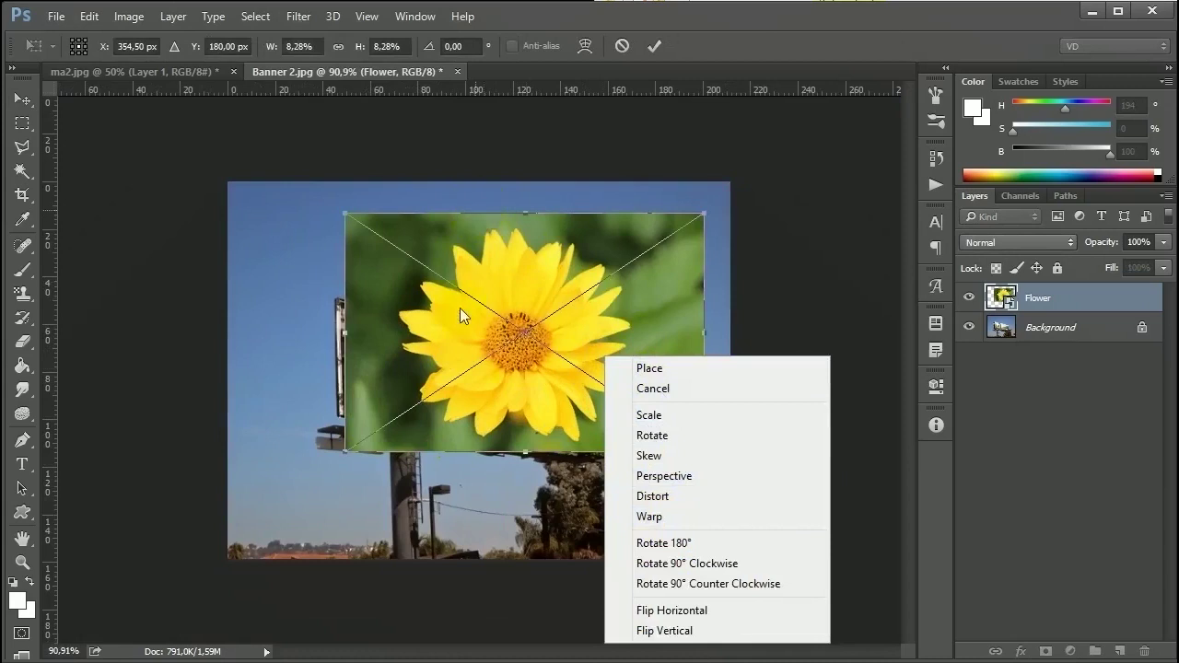
left_click(515, 200)
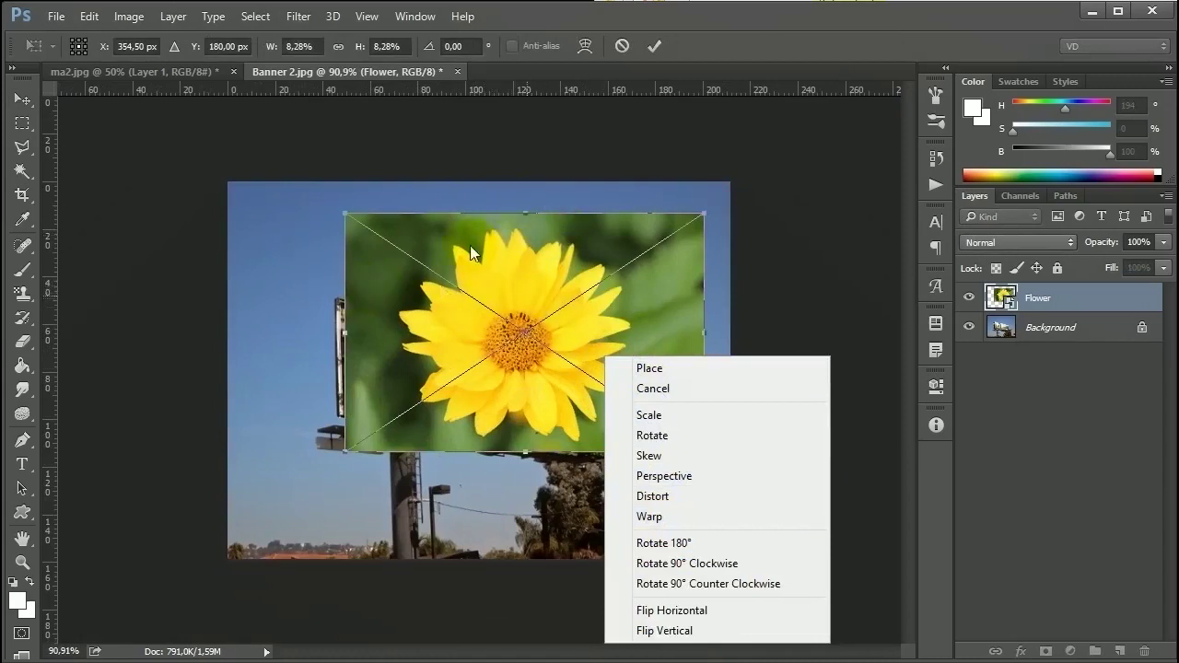
left_click(659, 514)
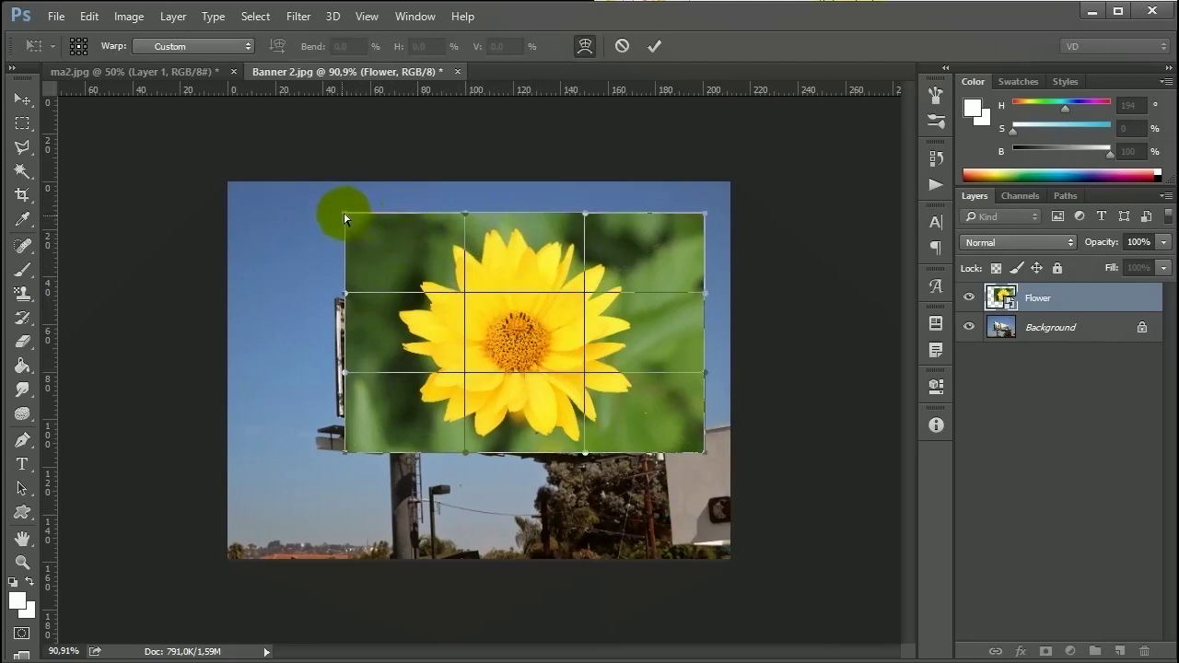
left_click_drag(347, 217, 382, 233)
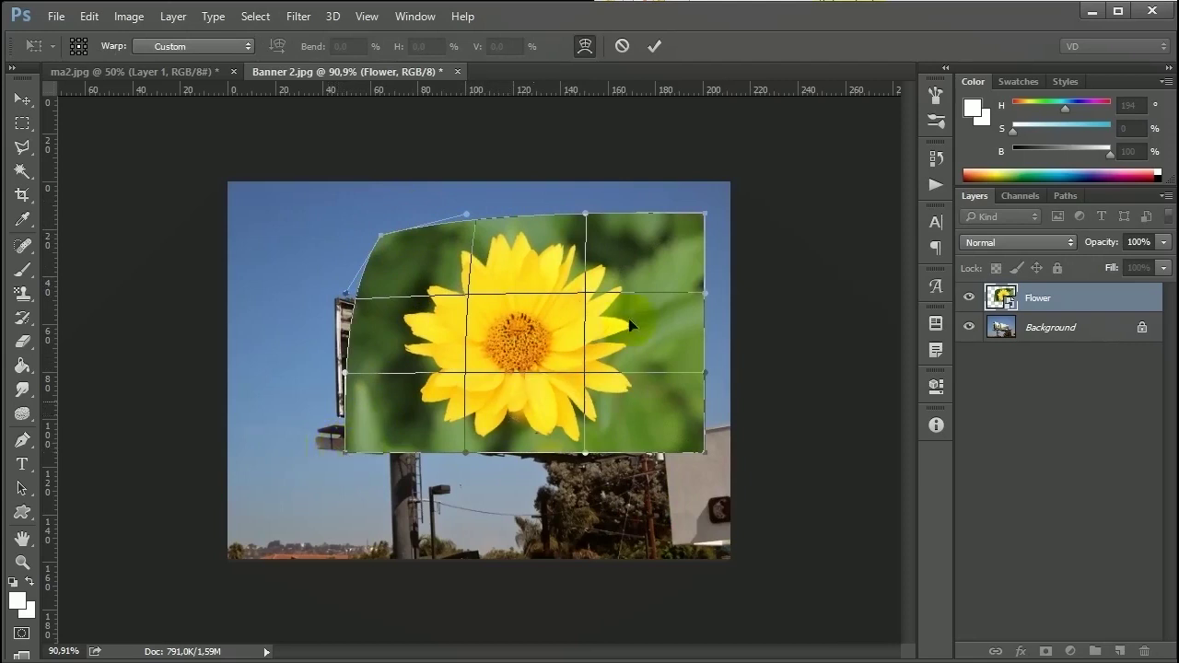
left_click_drag(559, 339, 433, 396)
left_click_drag(633, 302, 620, 314)
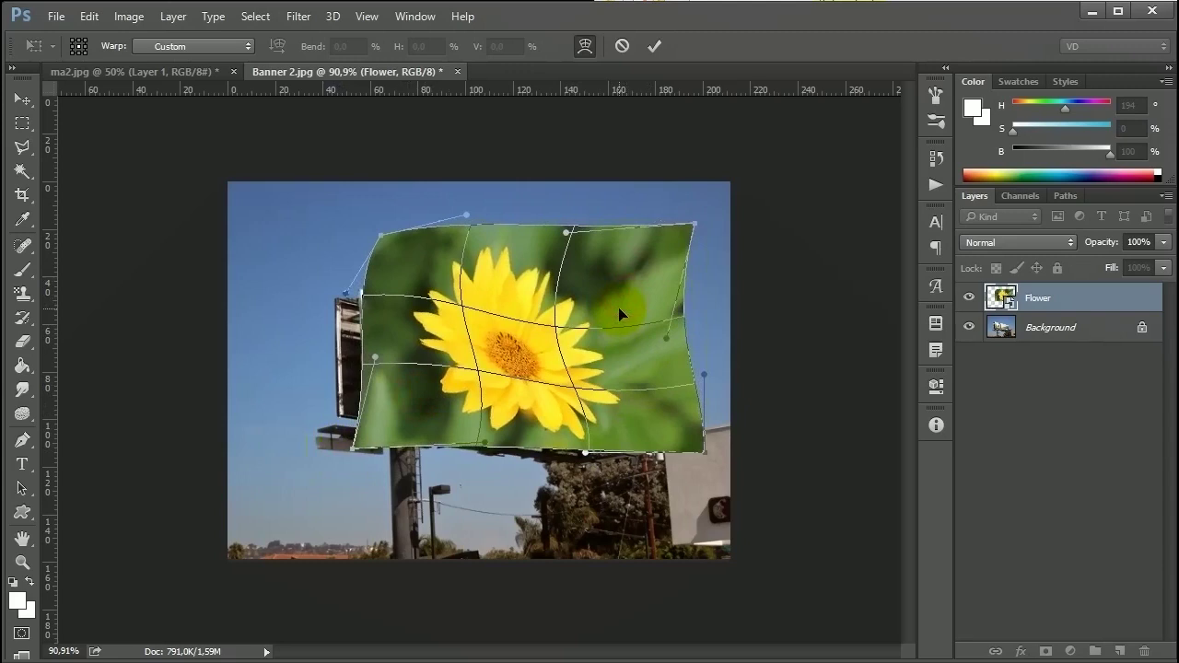
key("Return")
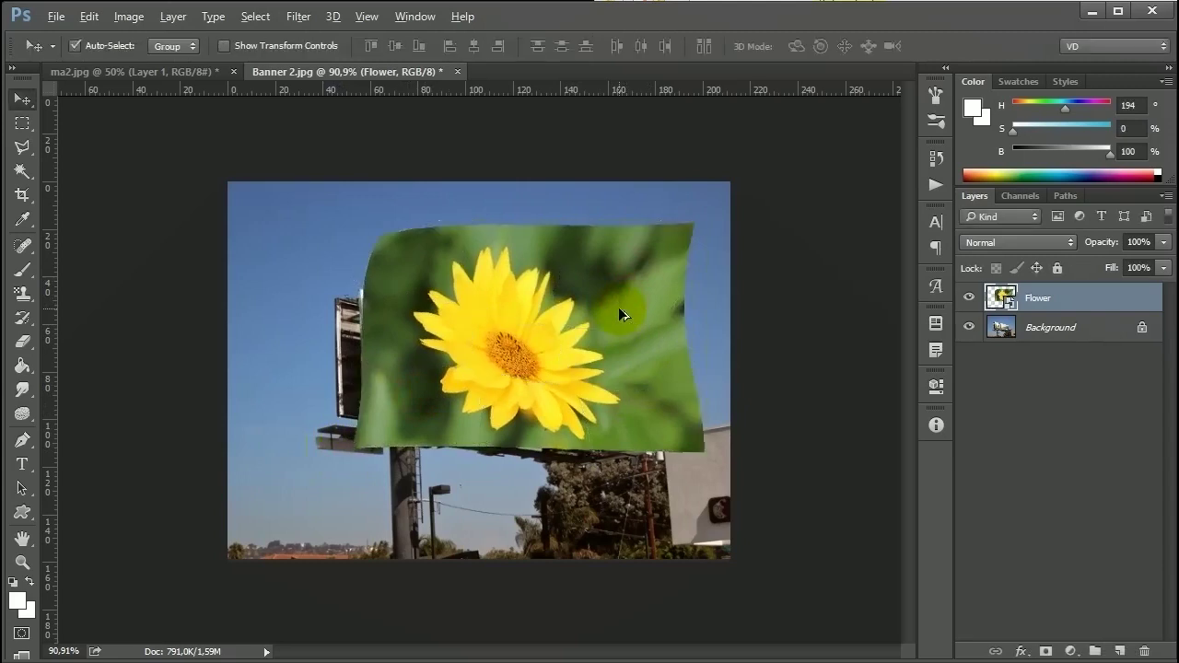
key("ctrl+z")
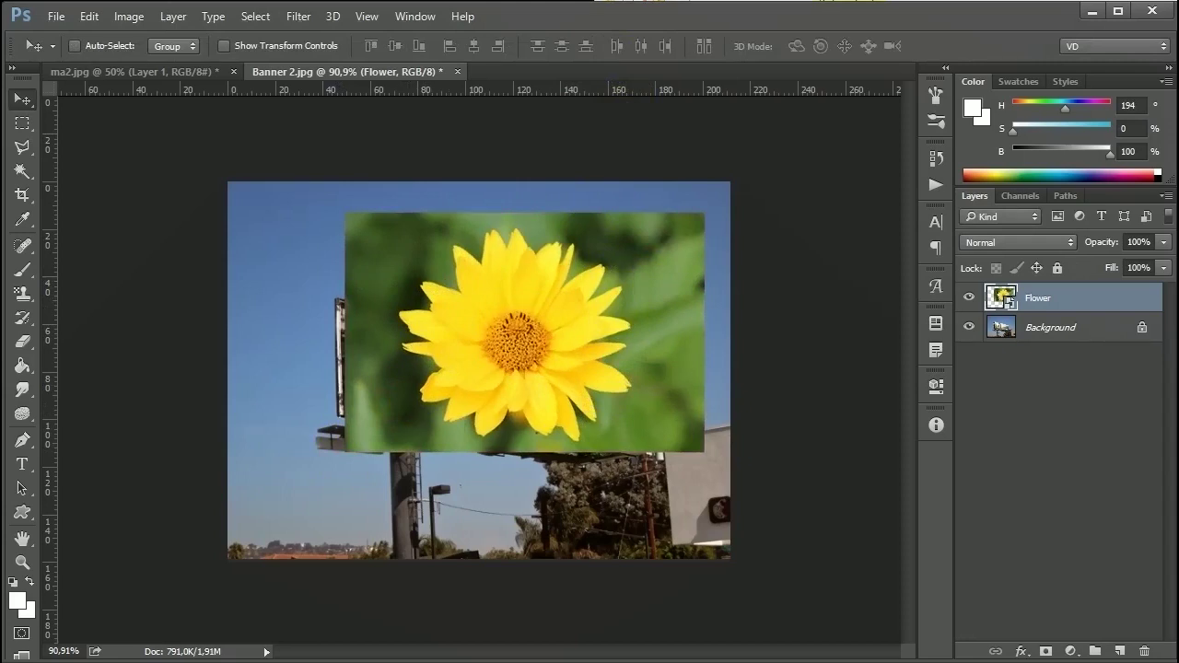
- Open the flag image mn.png from its folder as a separate document
key("alt+Tab")
left_click_drag(662, 481, 379, 43)
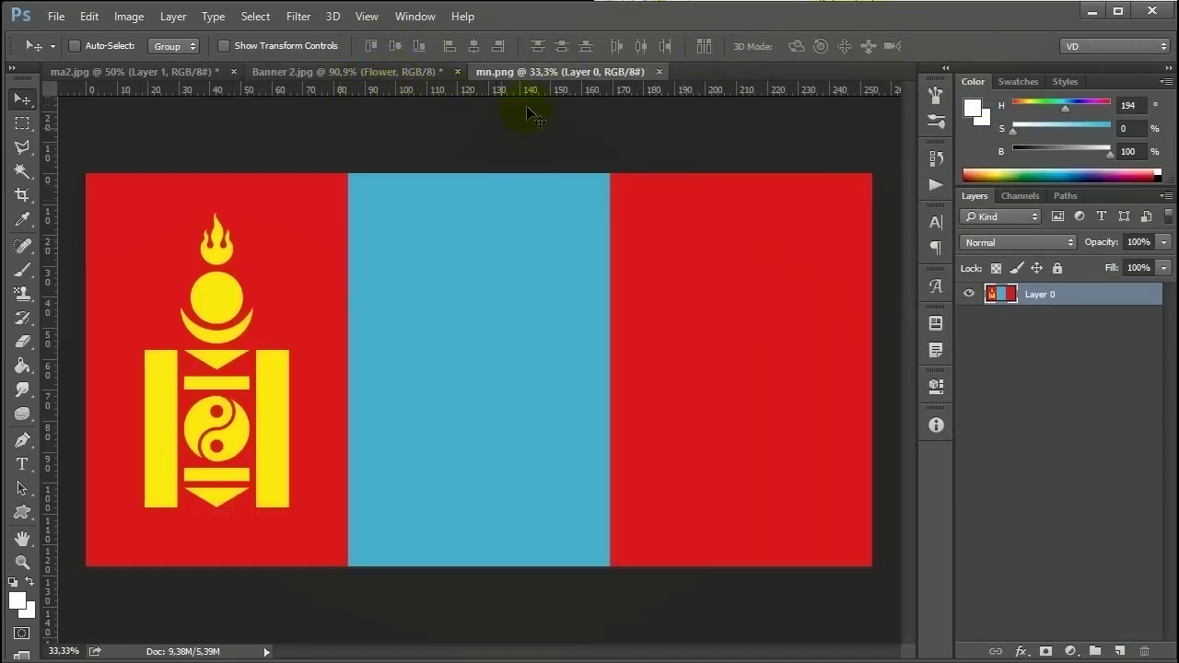
- Try copying the flag layer from mn.png into the Banner 2.jpg document, and undo the copy
left_click(426, 73)
left_click(522, 74)
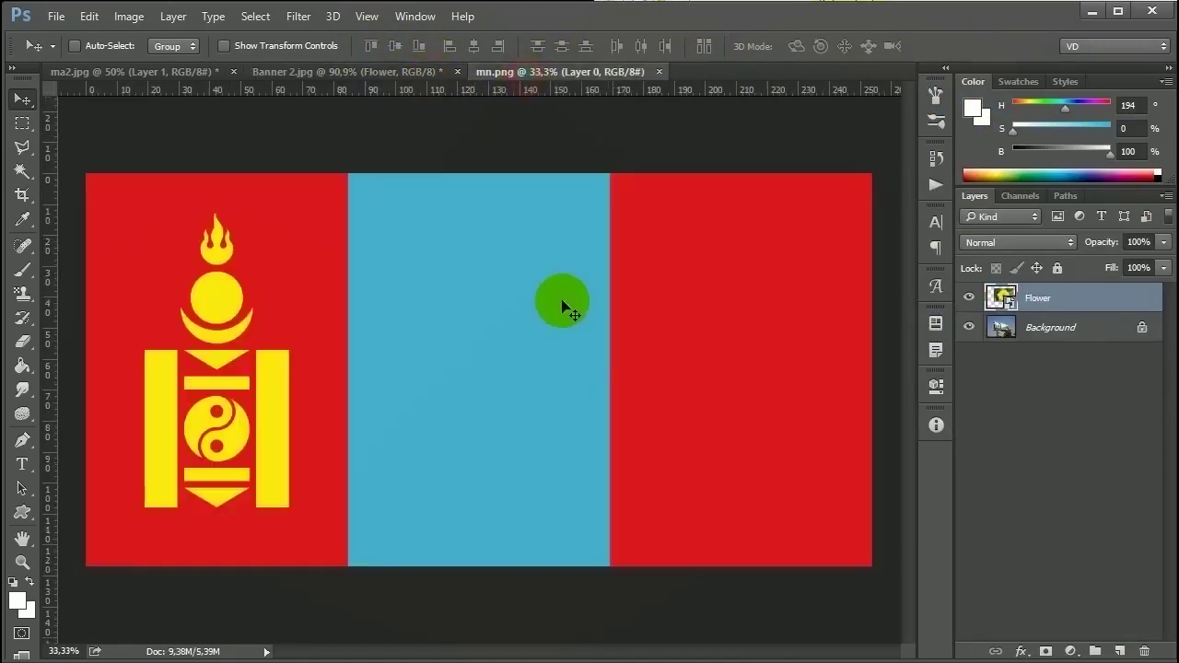
left_click_drag(590, 284, 505, 303)
key("ctrl+z")
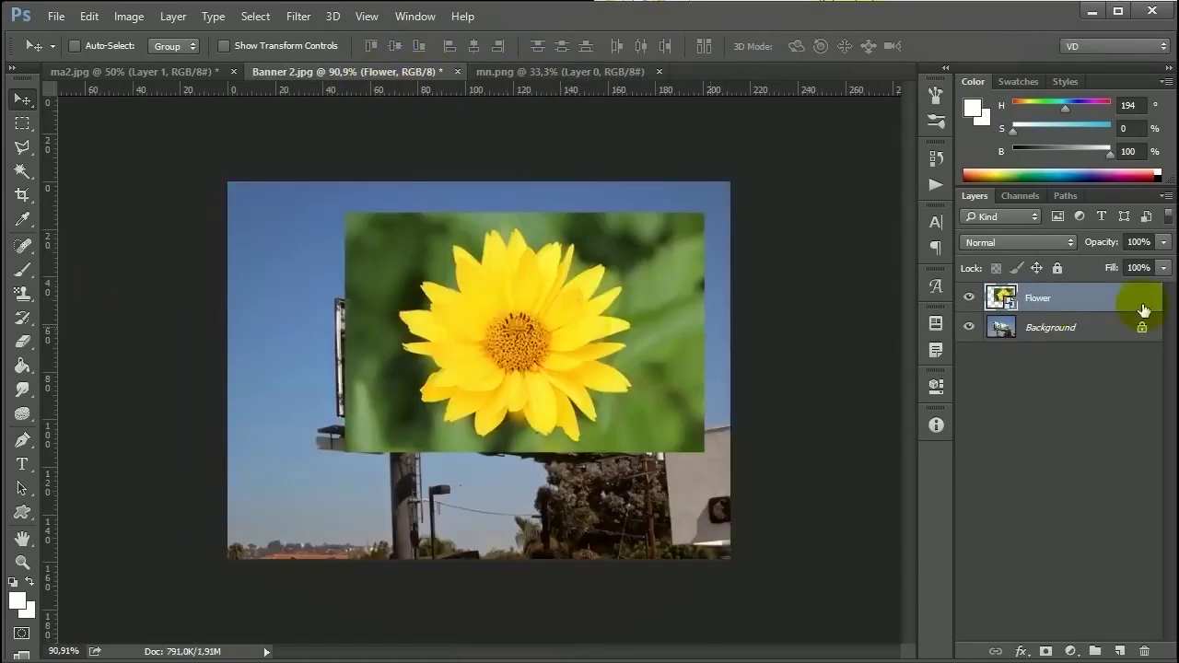
- Place the mn.png file from its folder directly over the billboard photo, and undo the placement
key("alt+Tab")
left_click_drag(661, 492, 451, 385)
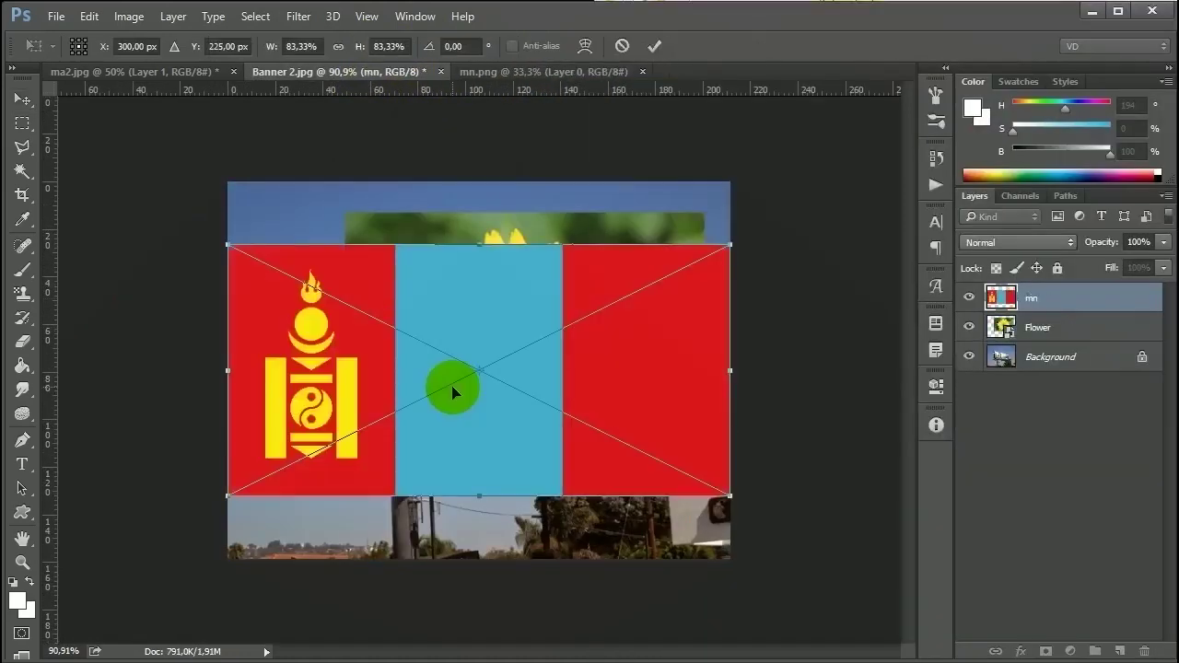
key("Return")
key("ctrl+z")
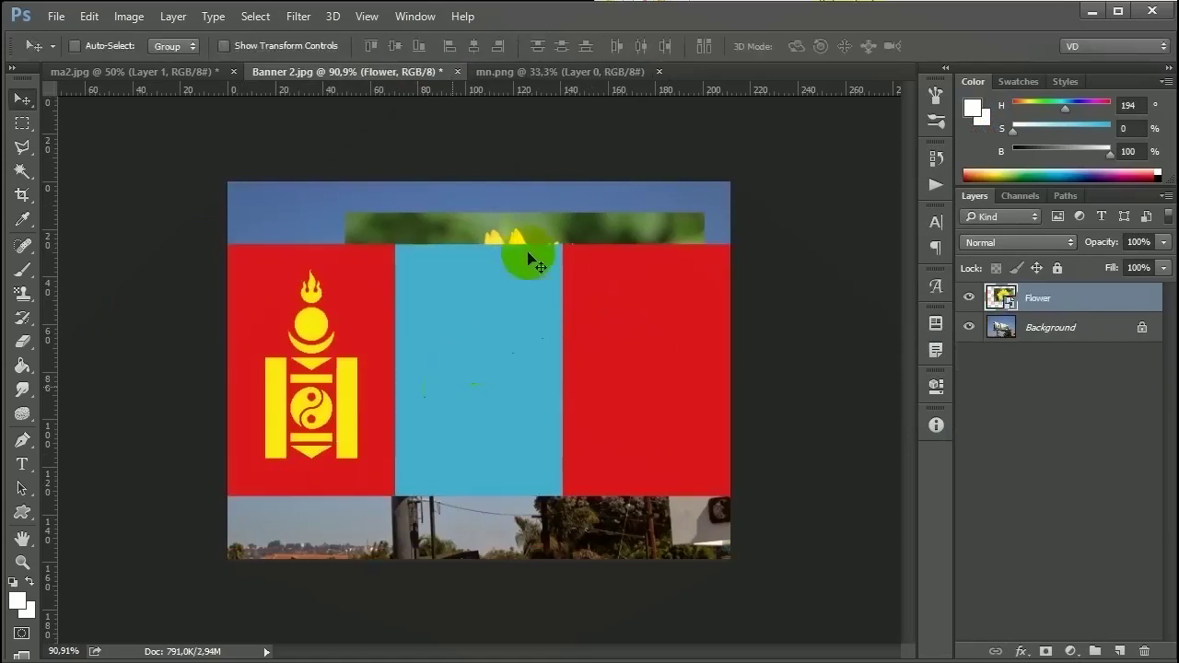
- Copy the flag layer from mn.png into Banner 2.jpg above the Flower layer and move it slightly left
left_click(500, 77)
left_click_drag(552, 285, 470, 316)
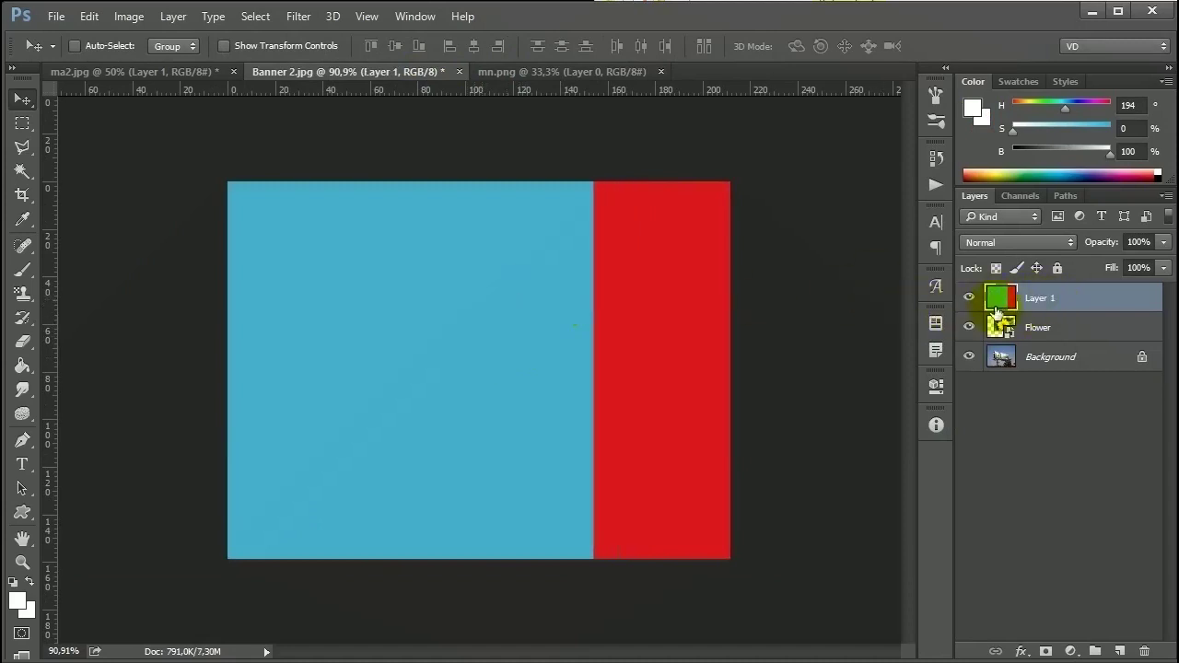
left_click_drag(531, 311, 487, 301)
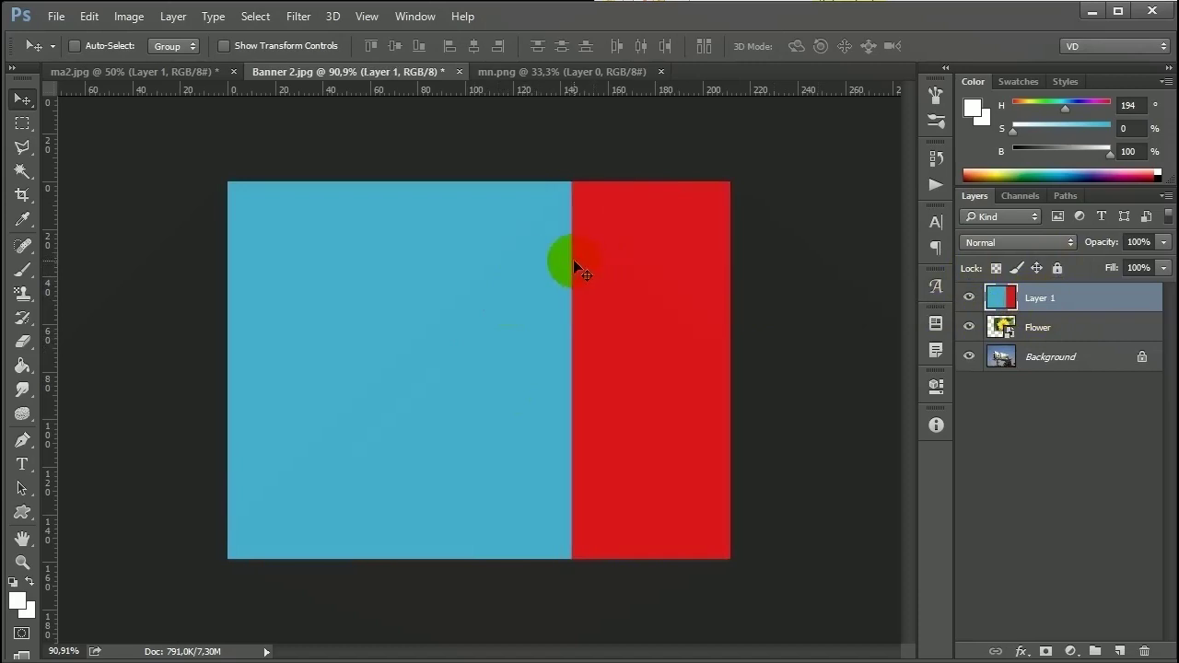
- Move the oversized flag on Layer 1 toward the right of the canvas using Free Transform
key("ctrl+minus")
key("ctrl+minus")
key("ctrl+minus")
key("ctrl+minus")
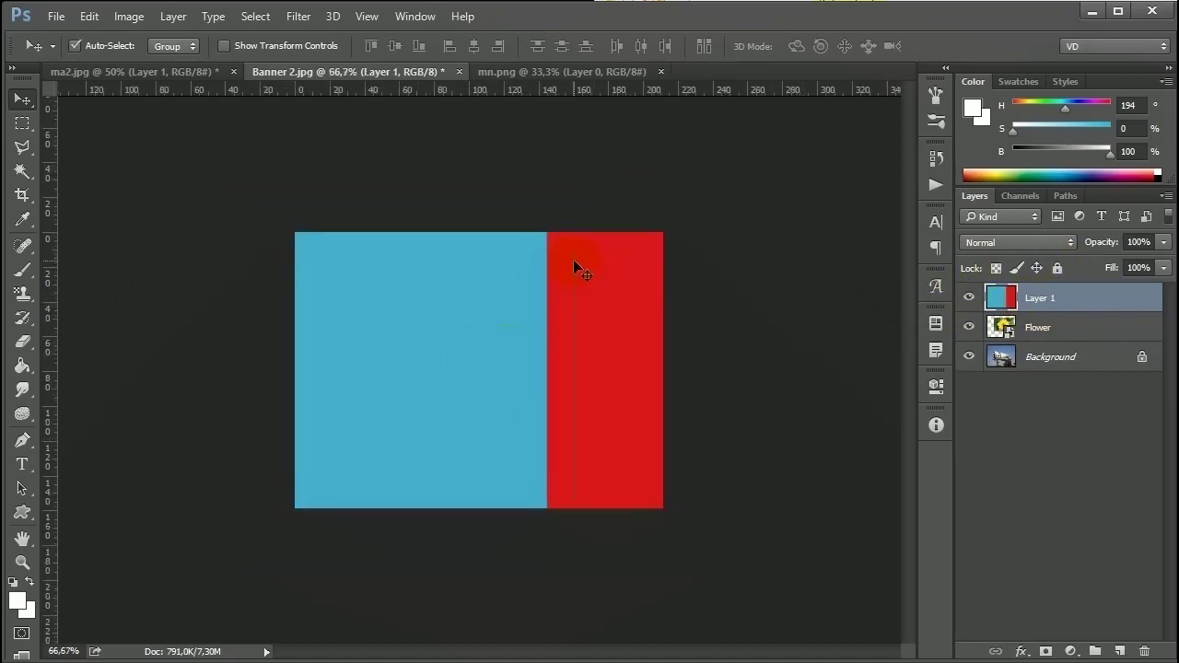
key("ctrl+t")
left_click_drag(457, 343, 464, 342)
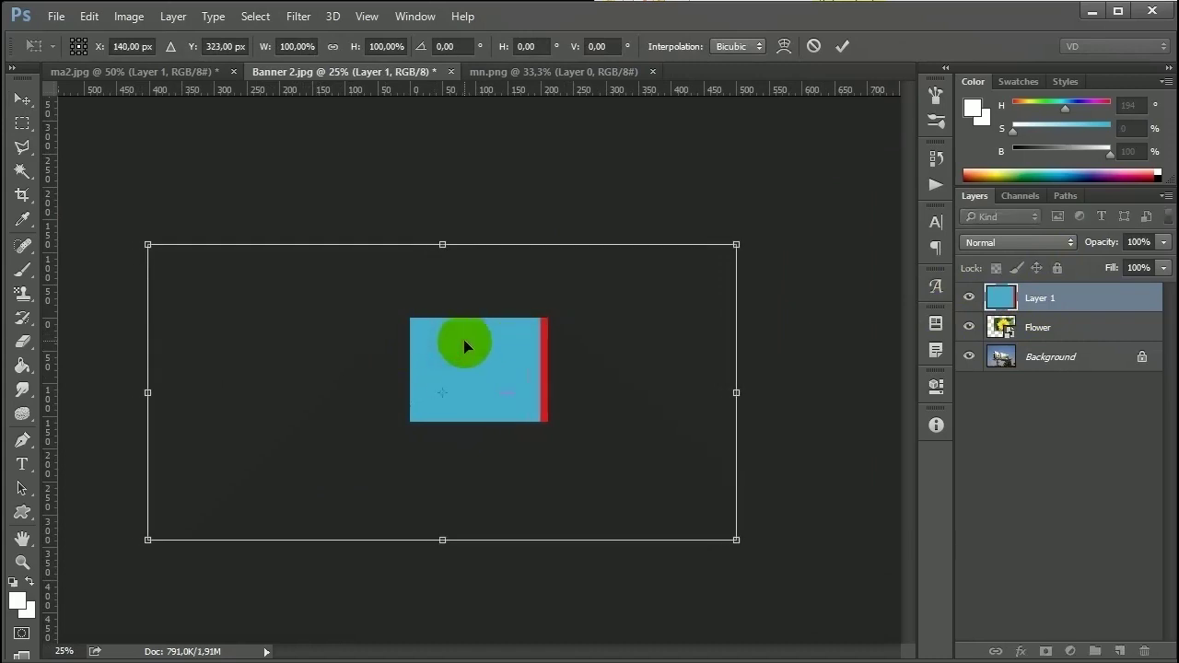
key("Return")
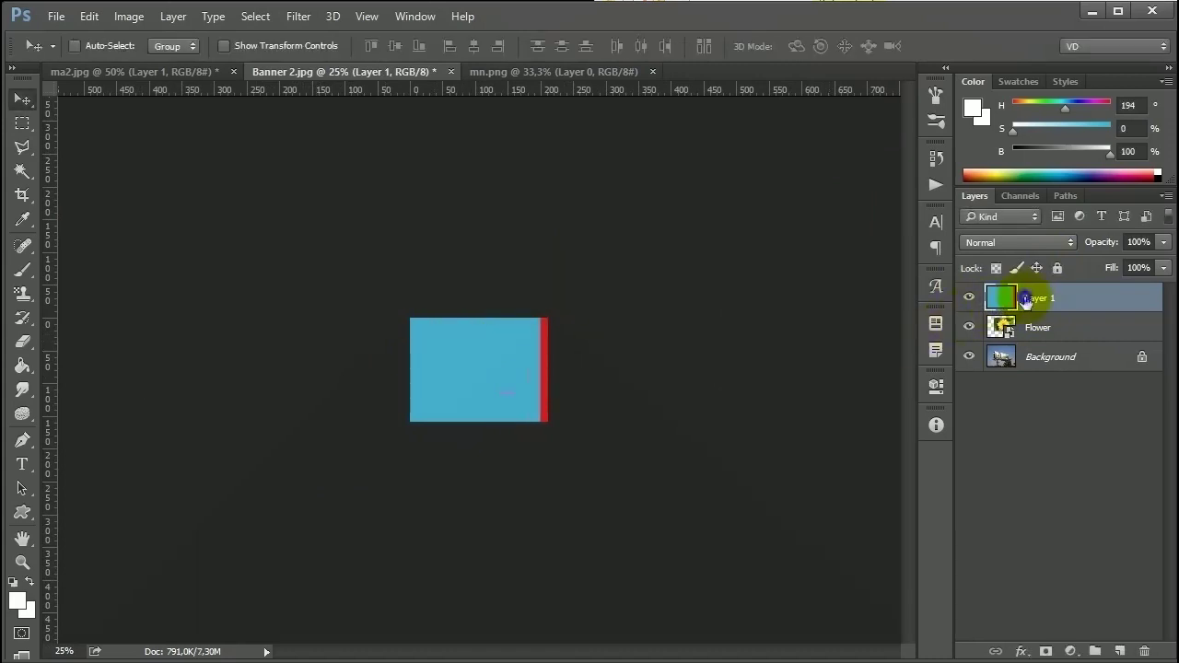
- Convert Layer 1 to a smart object and scale the flag down proportionally to 14.84%
right_click(1031, 297)
left_click(1118, 218)
key("ctrl+t")
left_click_drag(735, 245, 510, 364)
key("Return")
- Hide the Flower layer and move the flag slightly downward over the billboard
scroll(484, 358, "up", 6)
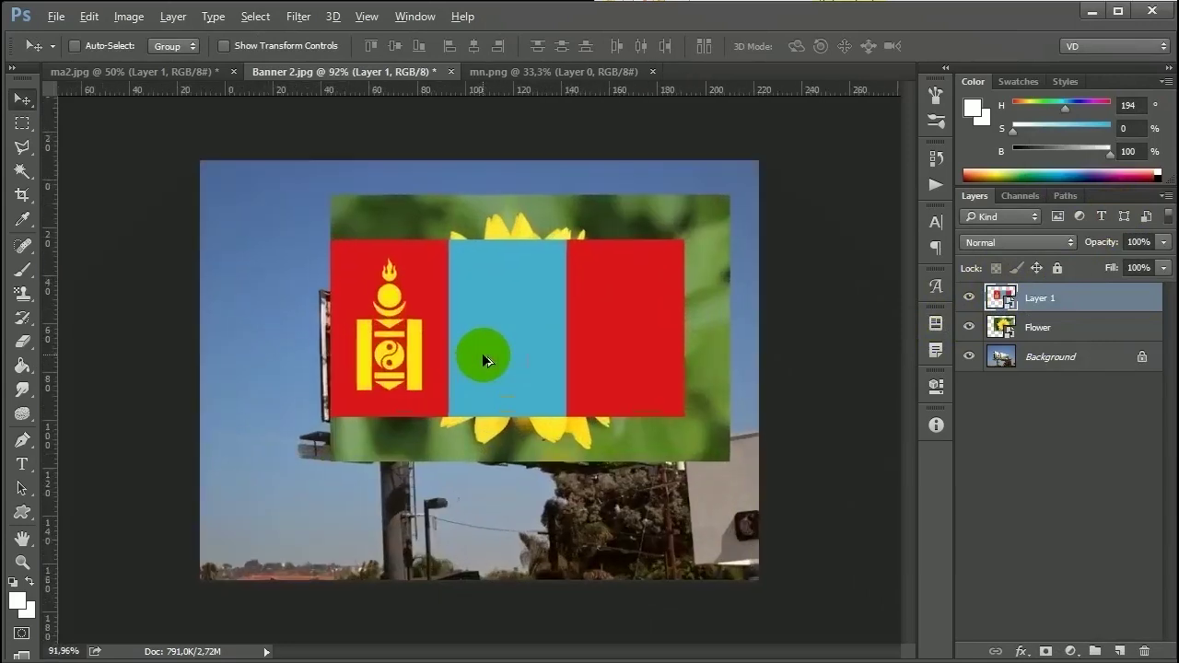
scroll(482, 352, "up", 2)
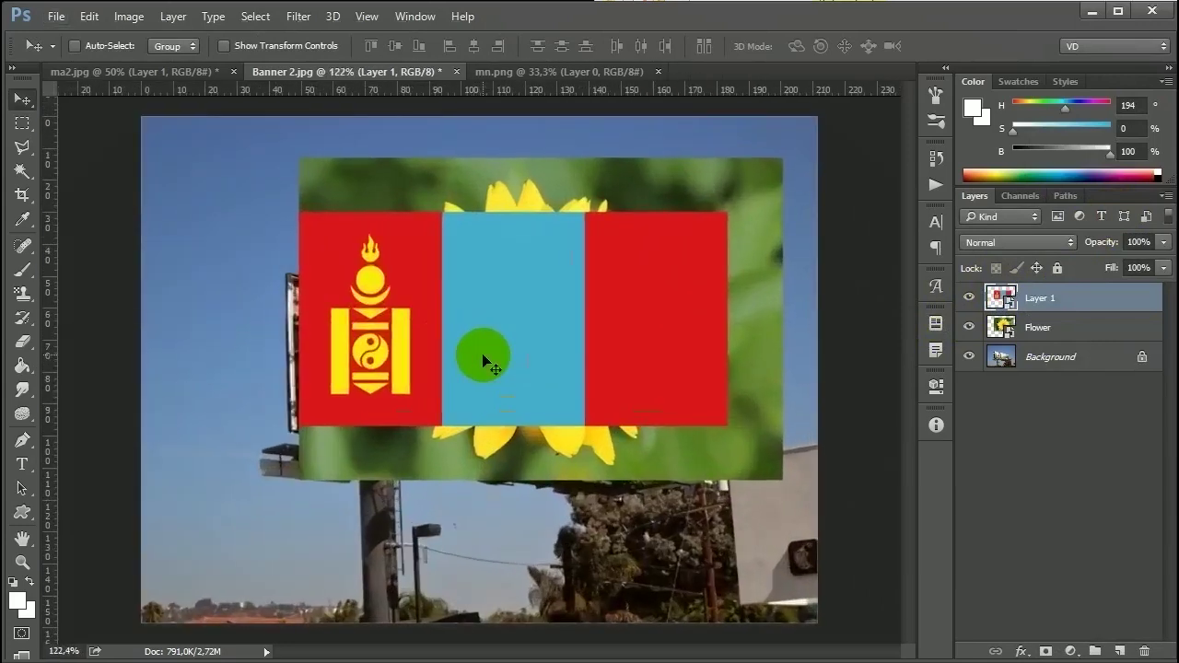
left_click(966, 326)
left_click_drag(652, 323, 648, 336)
- Warp the flag into a waving shape, bending the emblem side downward and the plain red side upward, and apply it
key("ctrl+t")
right_click(647, 336)
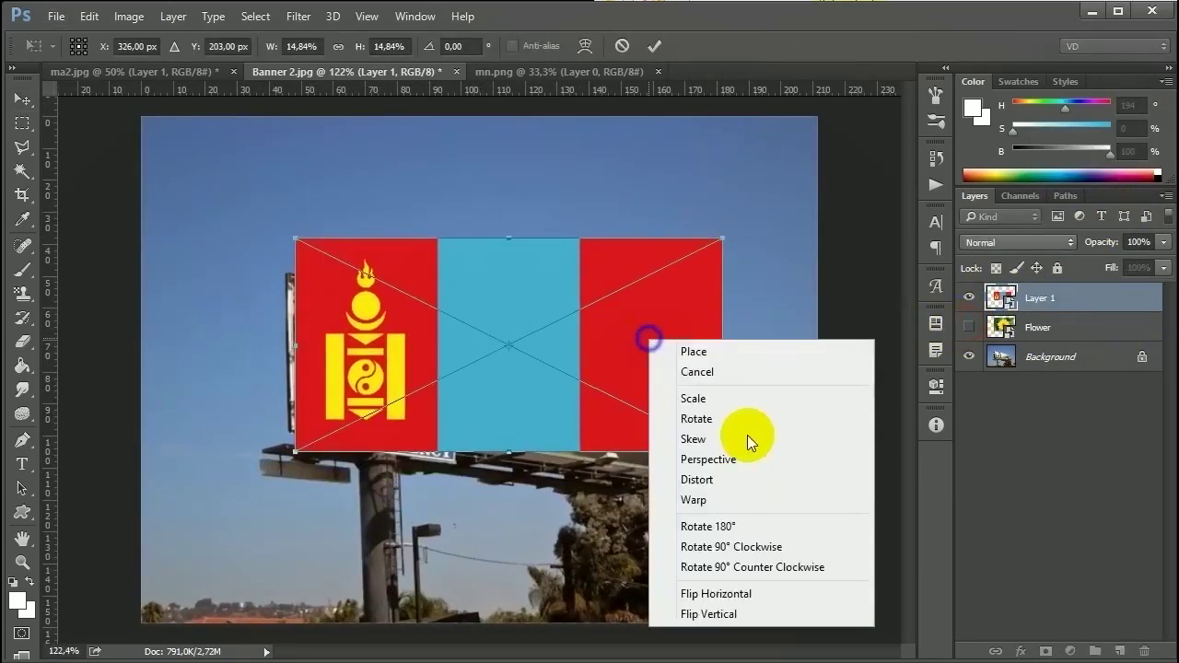
left_click(693, 500)
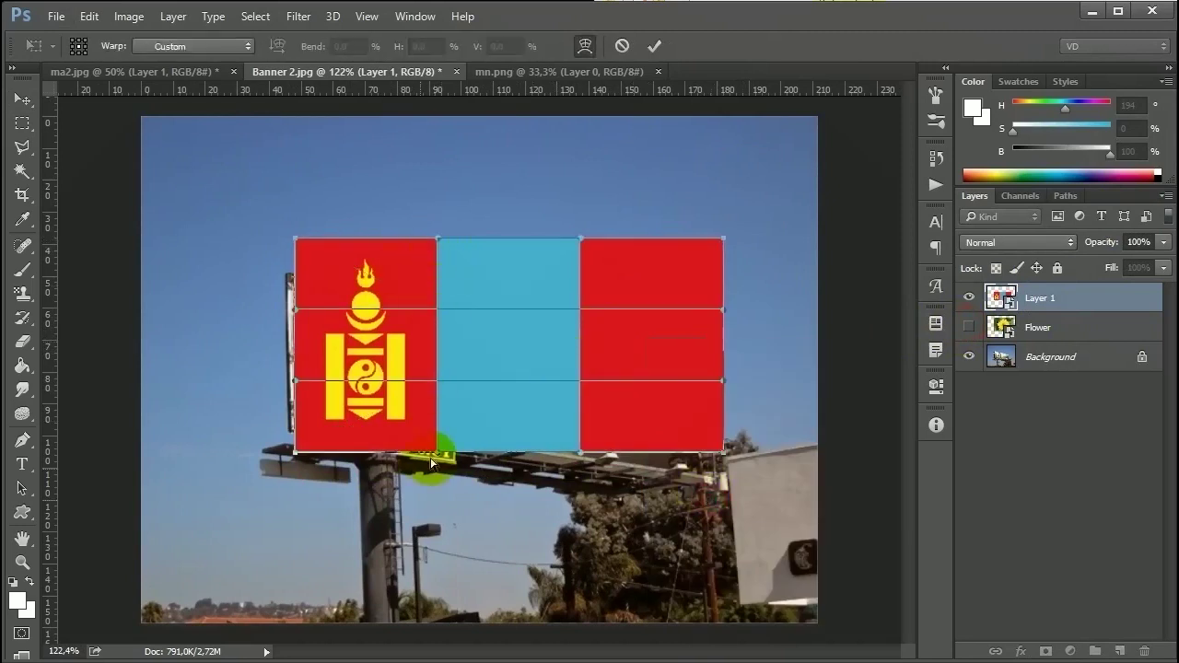
left_click_drag(437, 463, 429, 561)
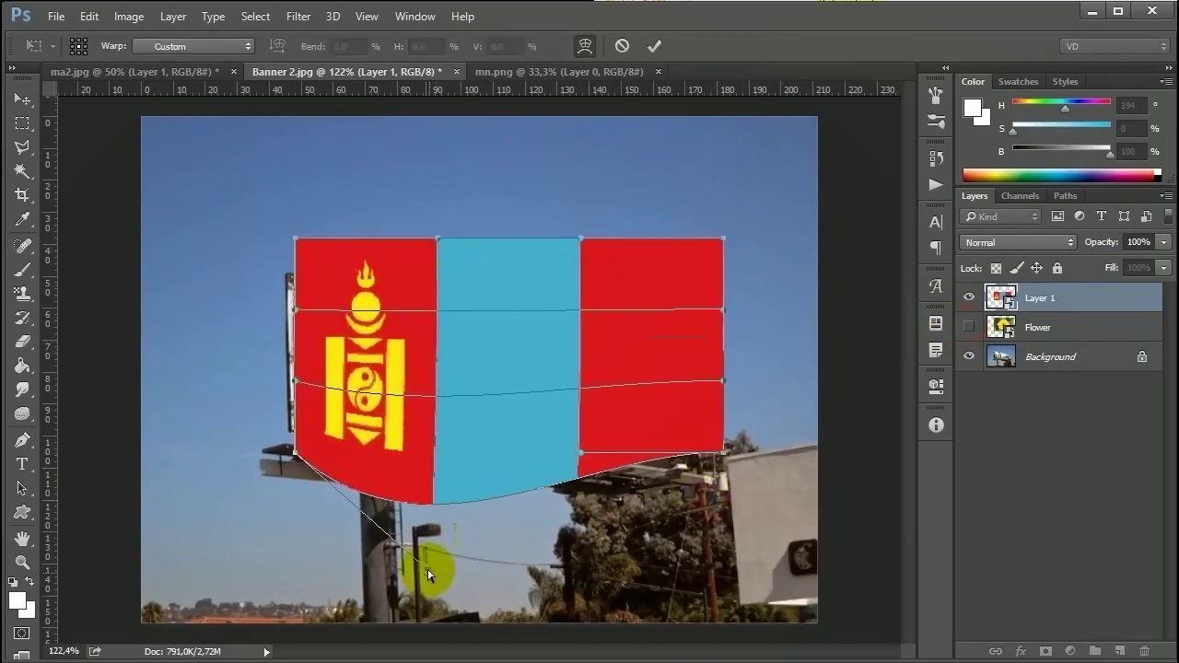
left_click_drag(440, 244, 433, 281)
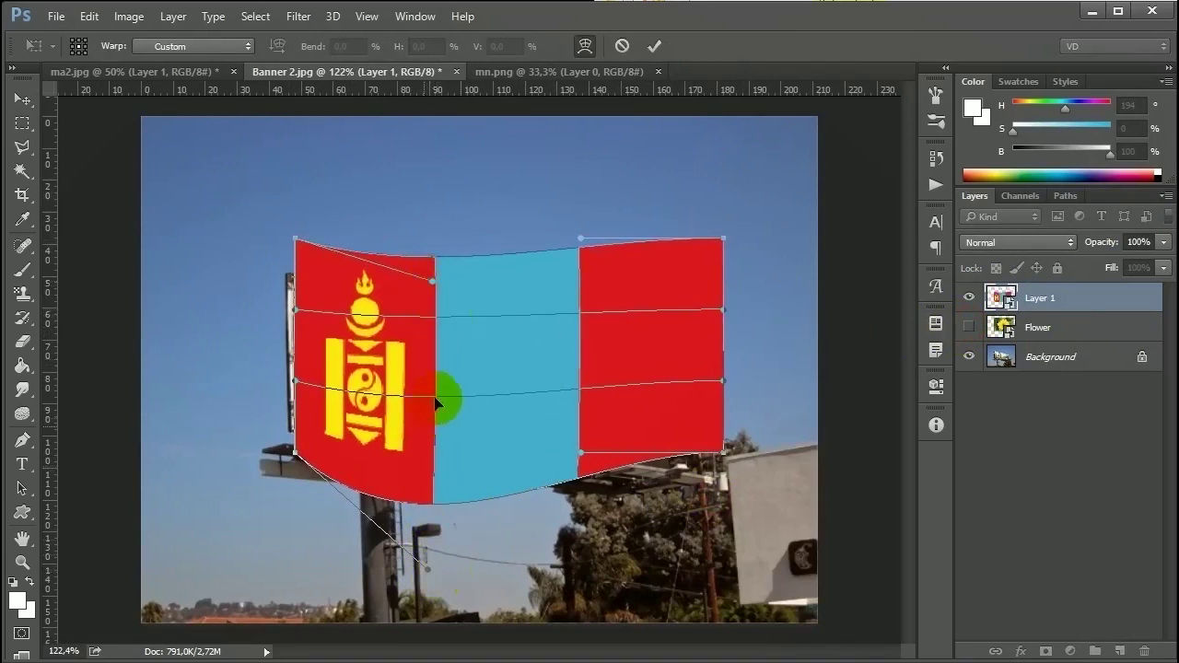
left_click_drag(438, 407, 428, 347)
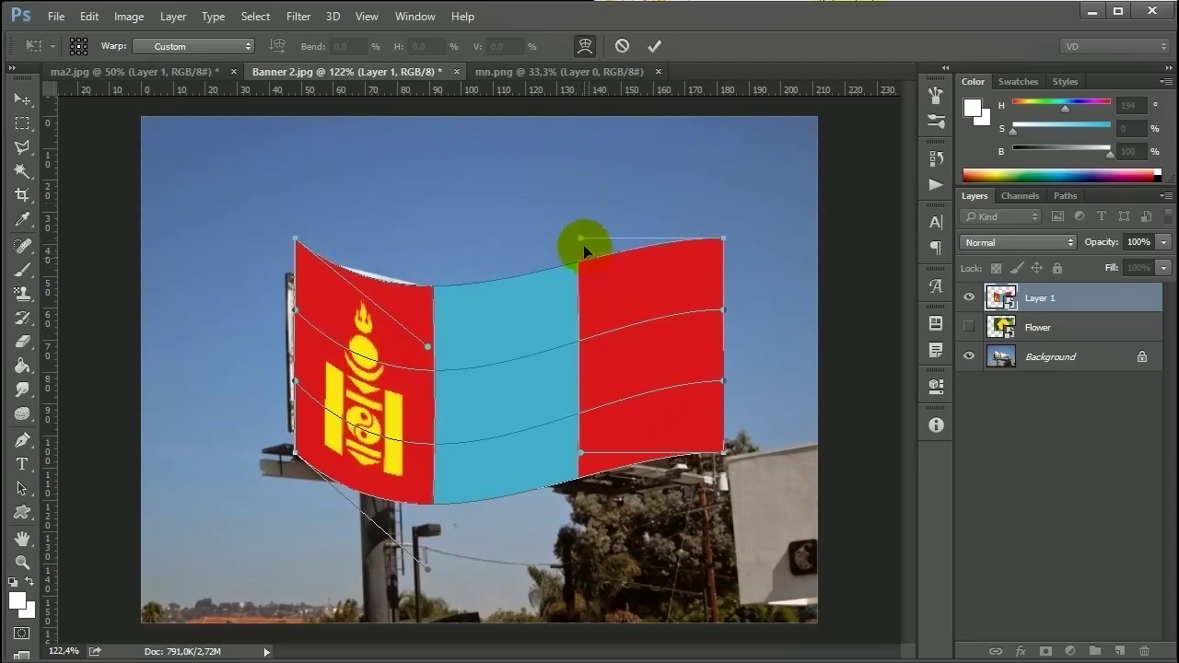
left_click_drag(582, 266, 582, 194)
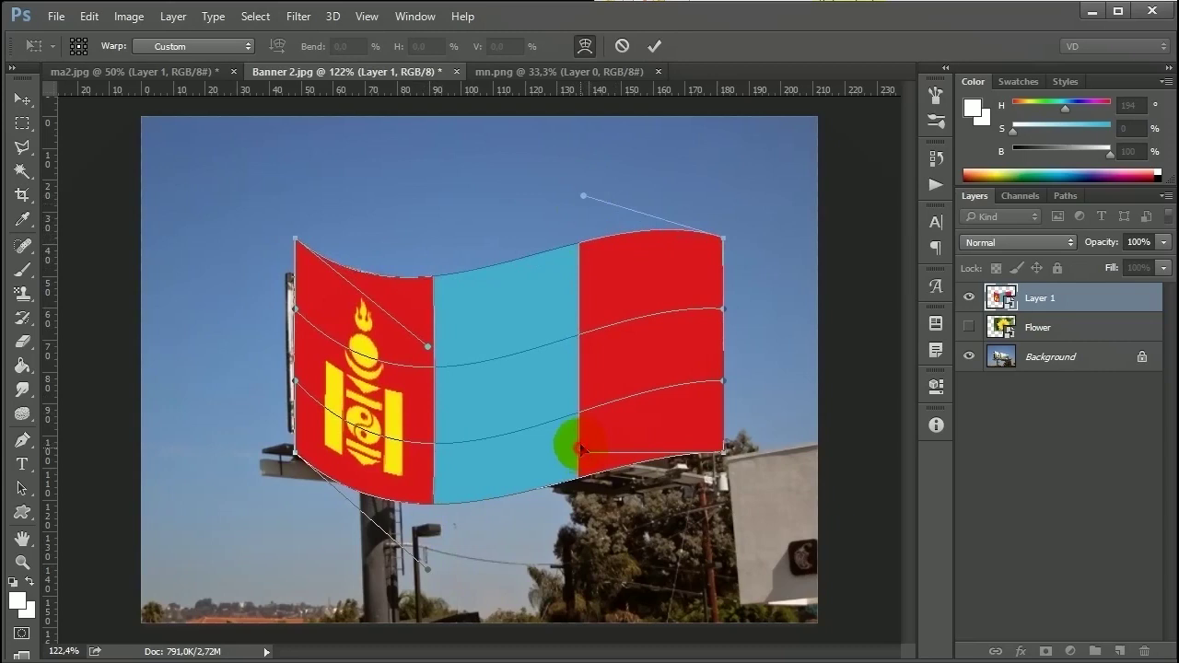
left_click_drag(582, 451, 582, 413)
left_click_drag(577, 316, 583, 313)
left_click_drag(583, 389, 583, 390)
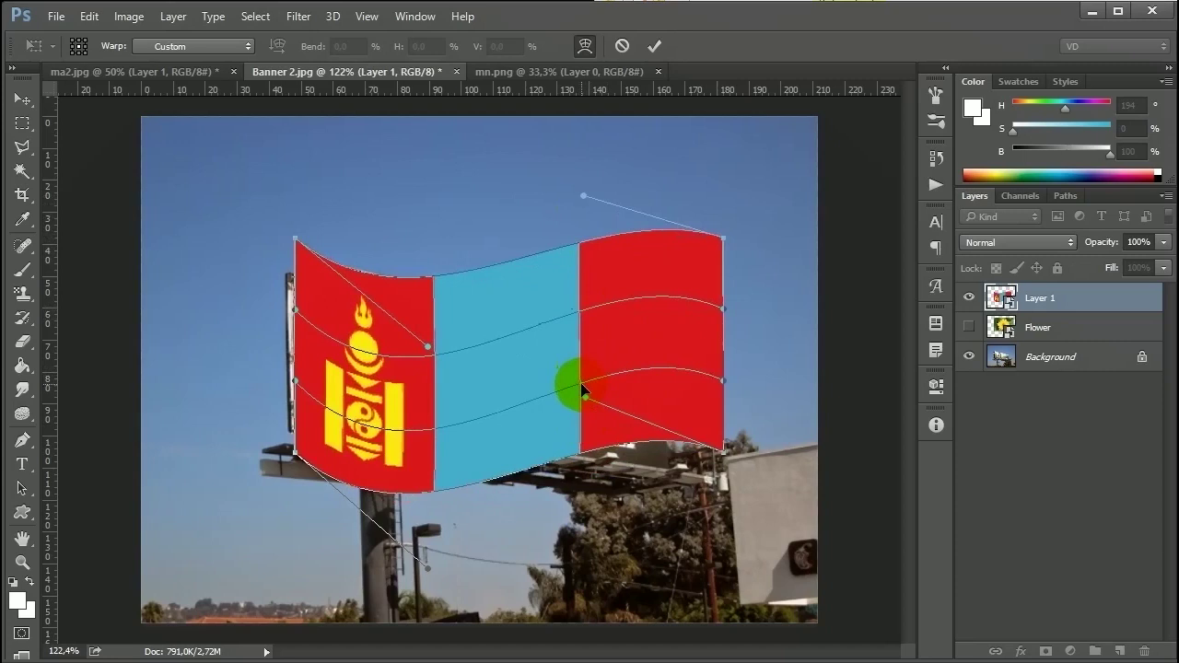
key("Return")
- Scale the waving flag down proportionally and place it in the sky above the right part of the billboard
left_click_drag(534, 437, 596, 365)
key("ctrl+t")
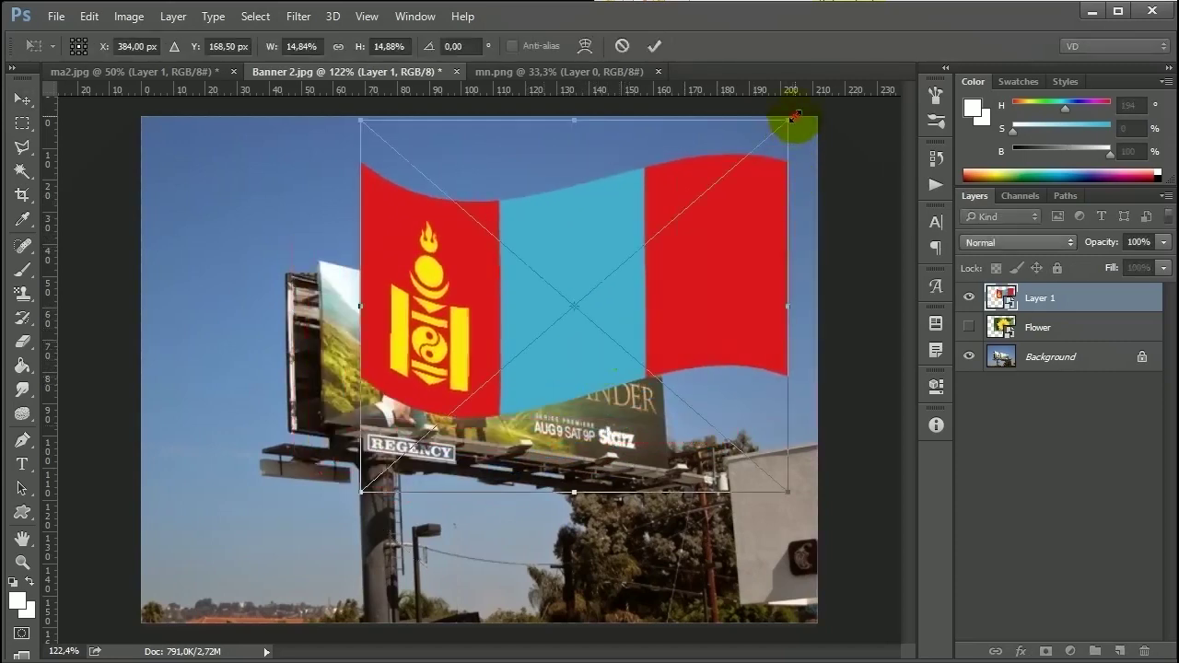
left_click_drag(789, 119, 594, 218)
key("Return")
left_click_drag(526, 390, 697, 251)
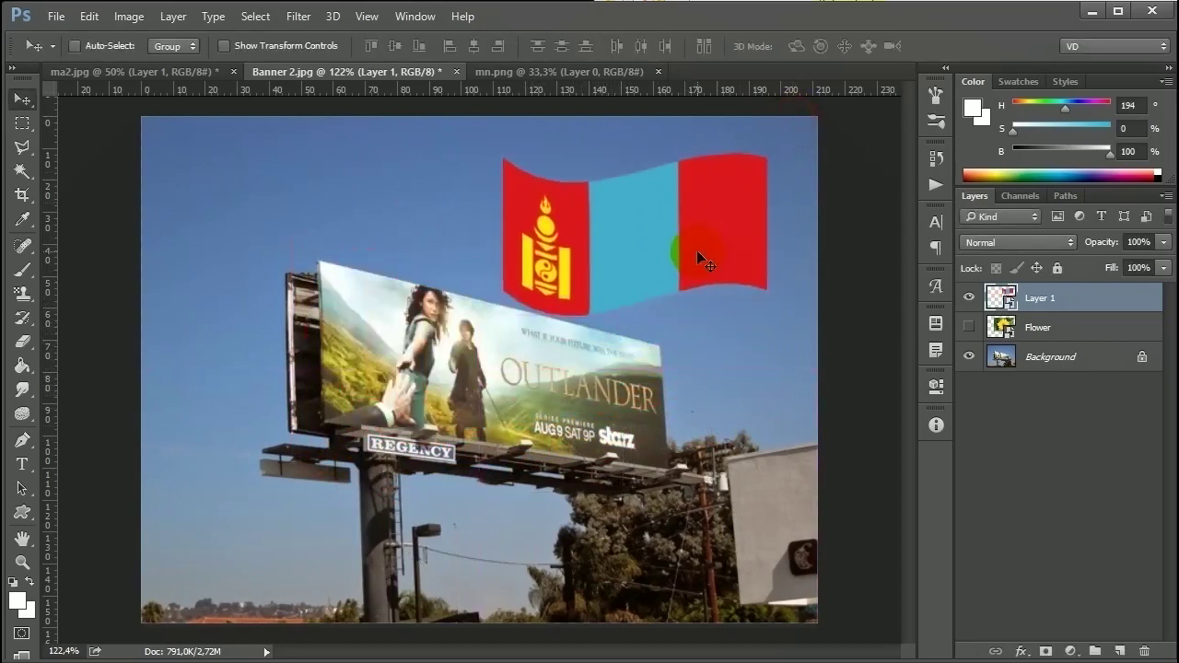
- Switch to the ma2.jpg document and warp the Layer 1 portrait so the upper head bulges outward on both sides
left_click(119, 72)
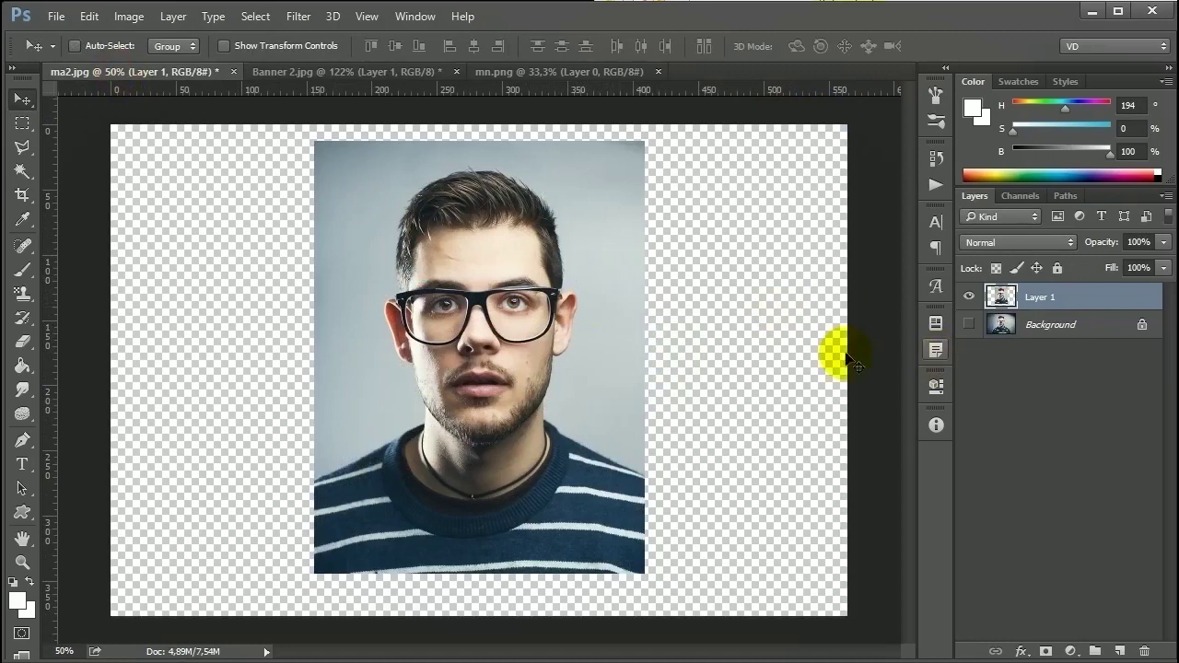
key("ctrl+t")
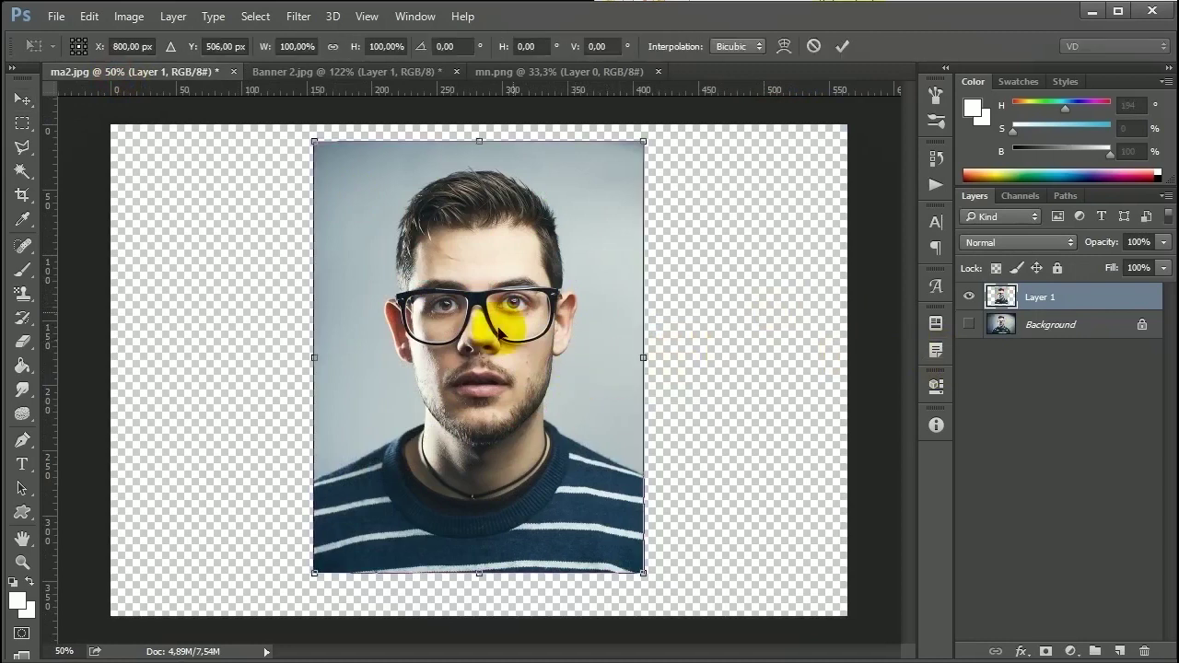
scroll(490, 333, "up", 3)
scroll(491, 343, "up", 1)
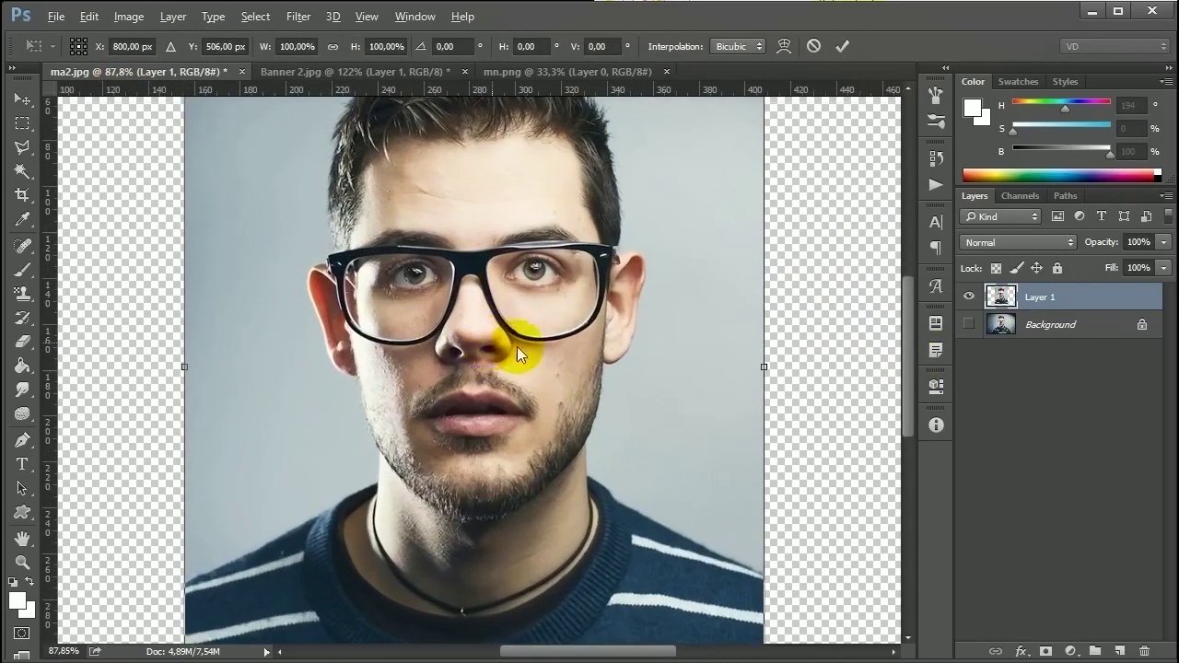
left_click_drag(517, 346, 610, 376)
right_click(584, 371)
left_click(657, 509)
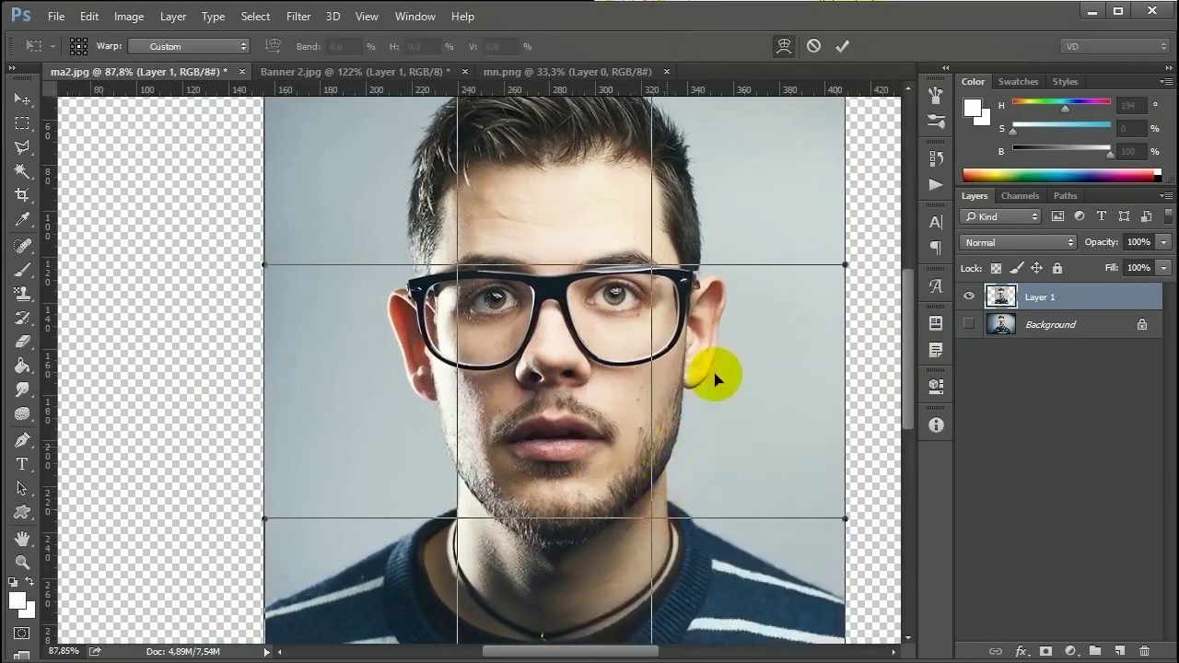
left_click_drag(846, 267, 881, 264)
left_click_drag(276, 270, 101, 266)
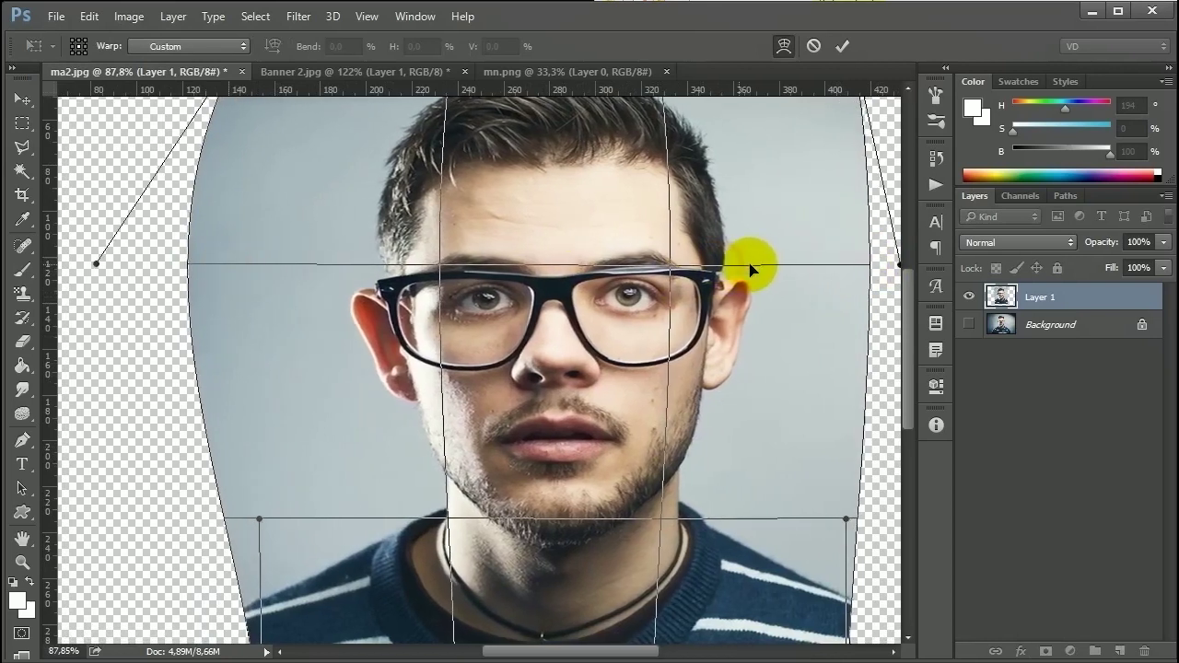
- Pull the lower part of the portrait's warp inward on both sides to narrow the jaw and neck, and apply it
left_click_drag(270, 600, 303, 592)
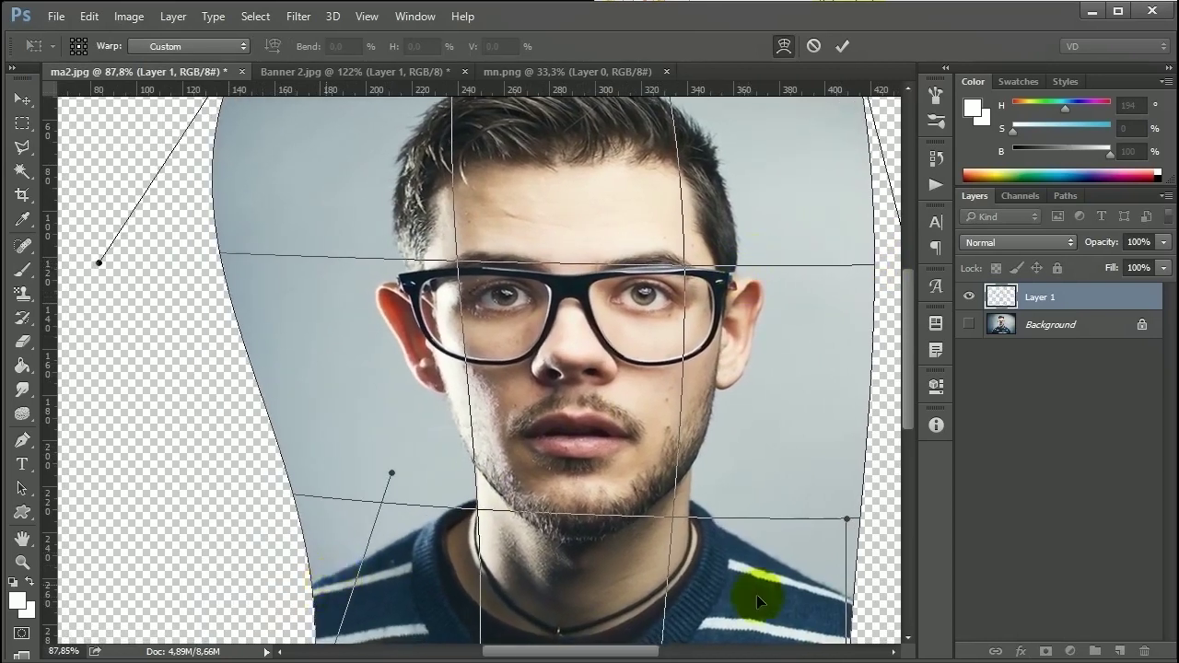
left_click_drag(856, 560, 758, 544)
left_click_drag(359, 575, 421, 558)
left_click_drag(589, 481, 560, 530)
left_click_drag(797, 245, 836, 247)
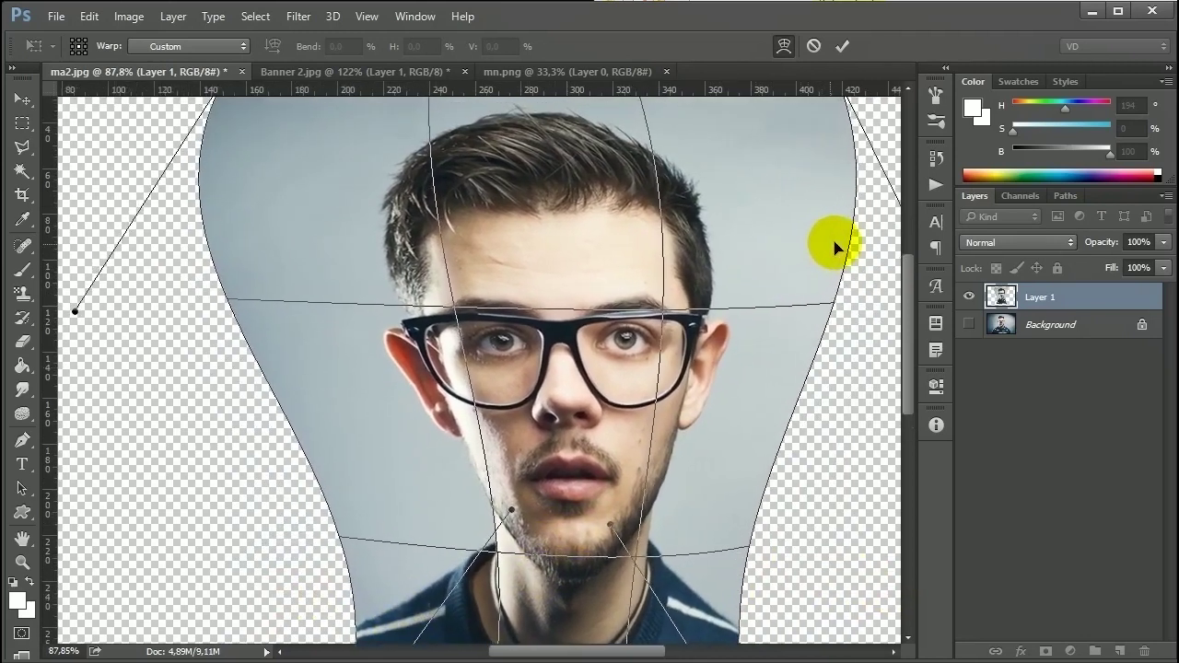
key("Return")
- Show the Background layer and compare the photo with and without the warped Layer 1
key("ctrl+0")
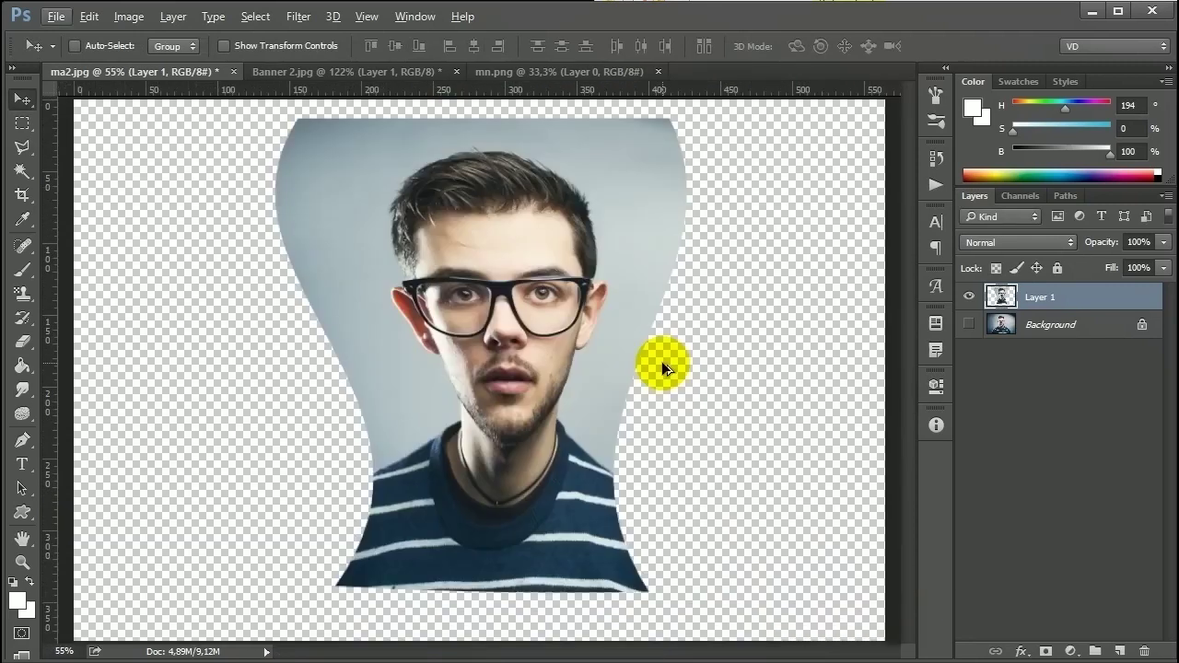
left_click(968, 324)
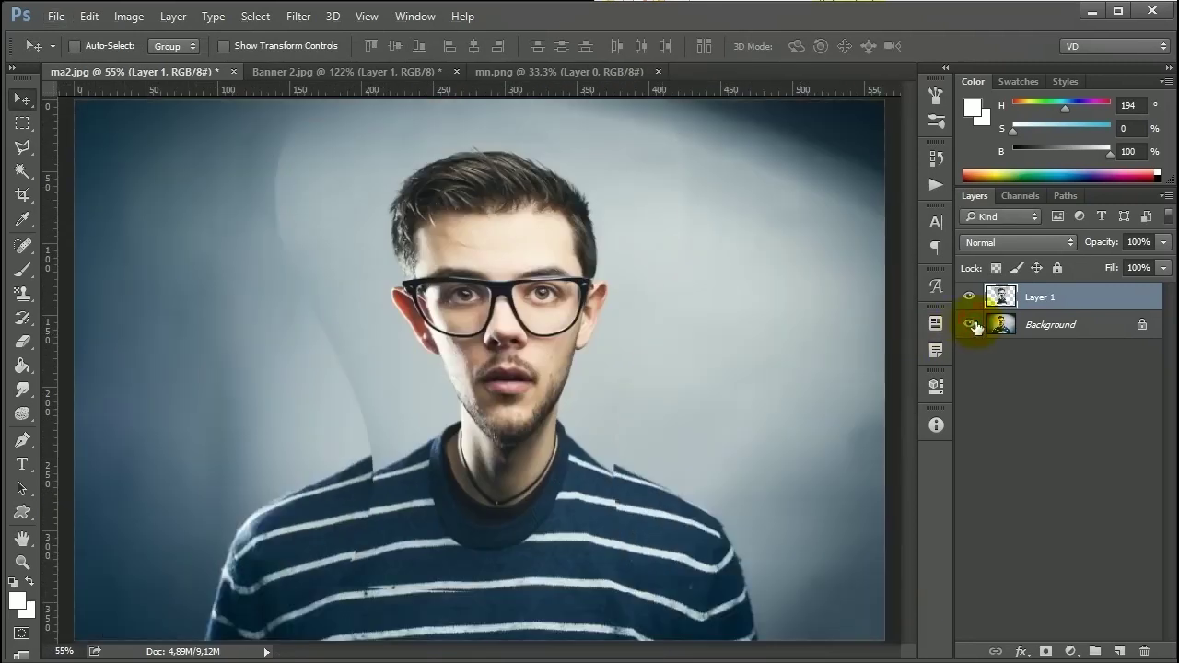
left_click(969, 297)
left_click(970, 298)
key("e")
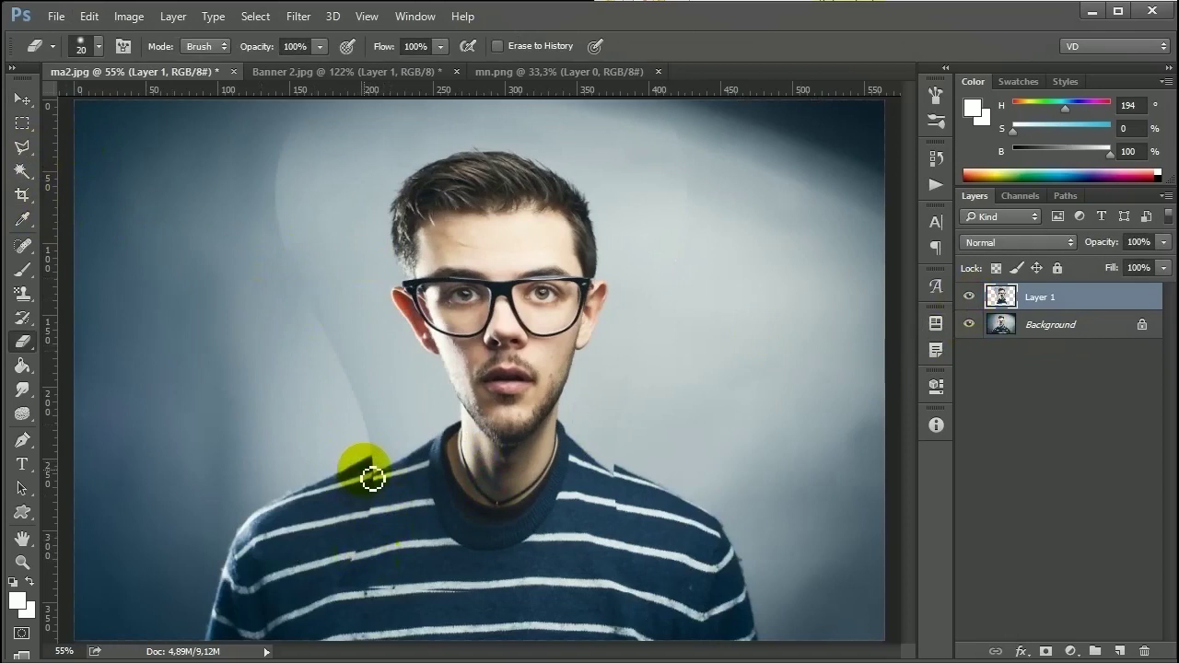
left_click_drag(387, 465, 429, 433)
key("v")
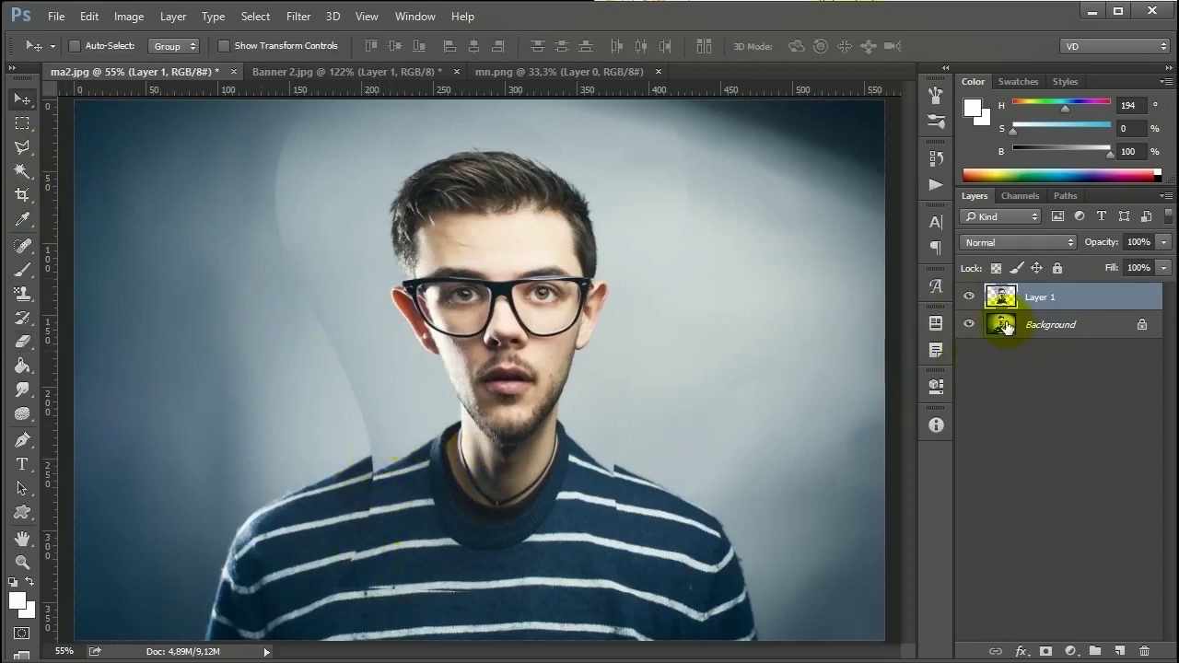
- Warp Layer 1 again, pulling the chin and shoulders upward to align the sweater with the background photo, and apply it
key("ctrl+t")
right_click(487, 514)
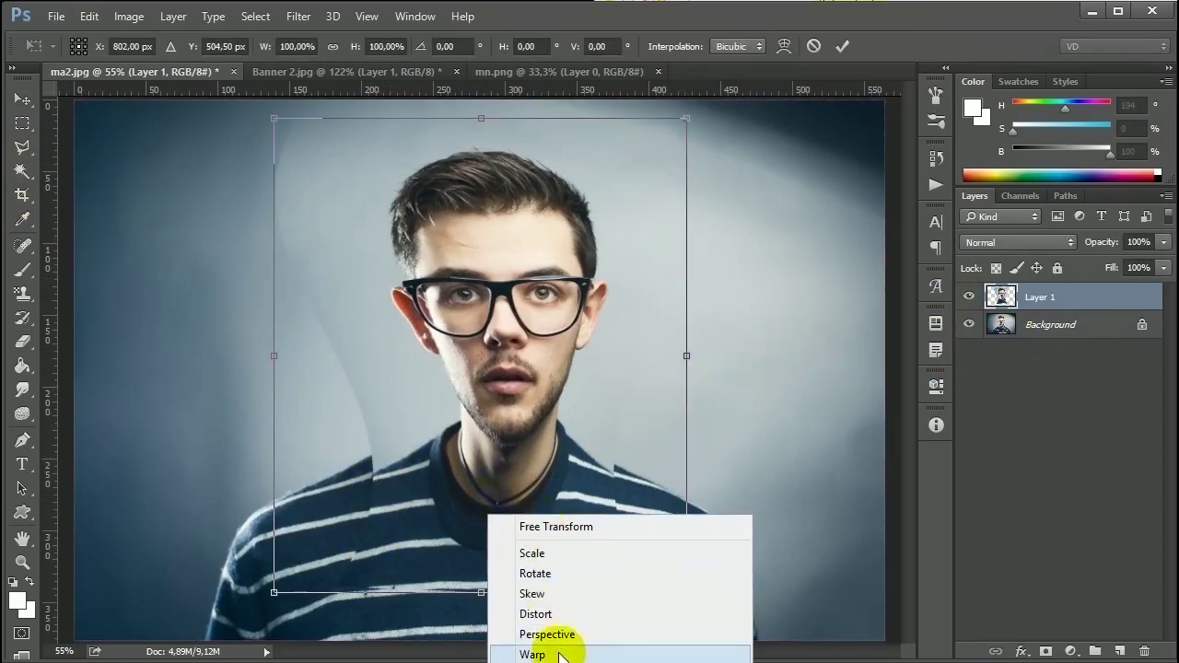
left_click(532, 653)
left_click_drag(342, 486, 379, 449)
left_click_drag(627, 515, 630, 511)
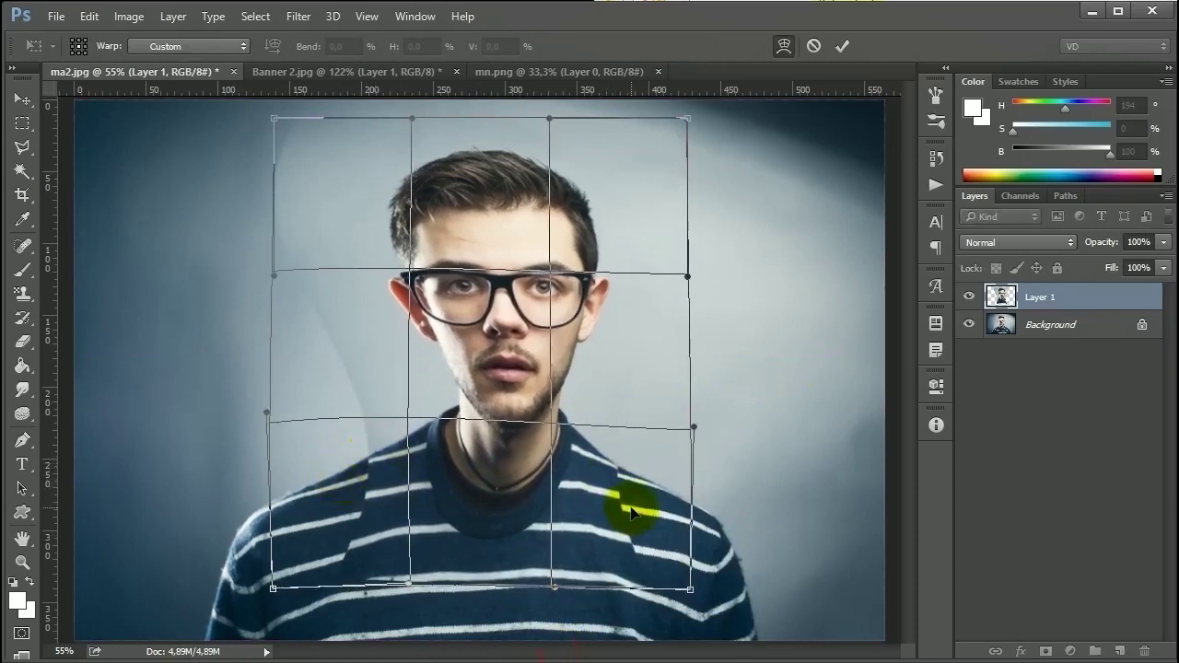
key("Return")
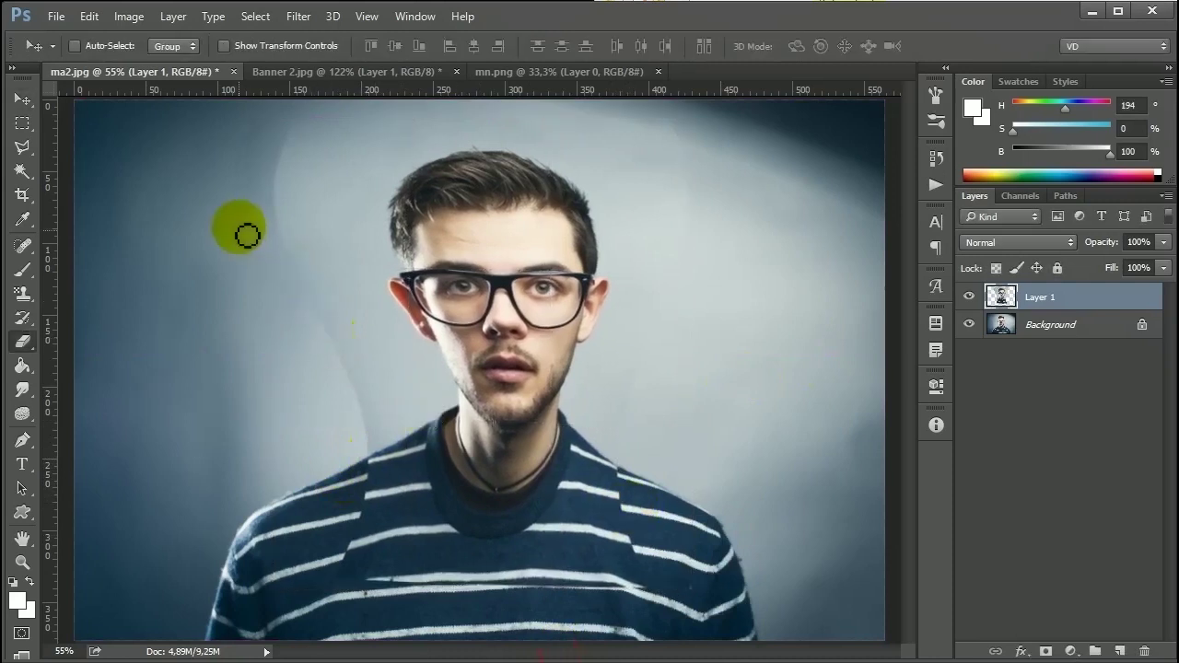
- Erase the visible edges of Layer 1 beside the head and across the sweater with a soft 150 px Eraser
key("e")
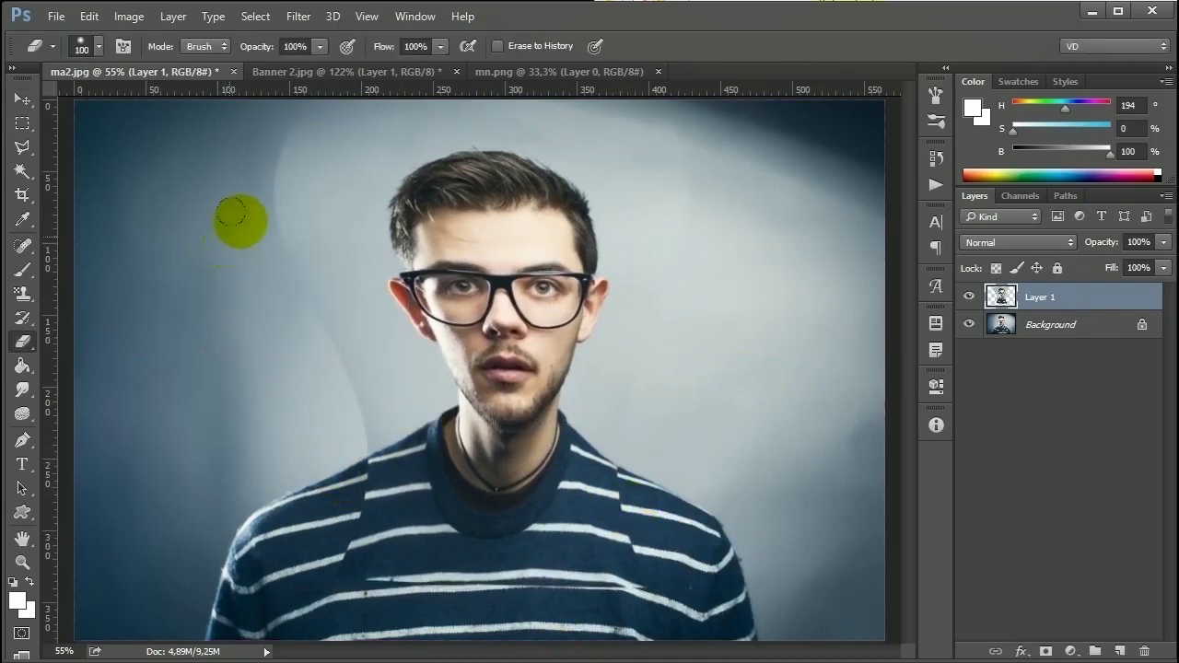
key("bracketright")
mouse_move(244, 119)
left_mouse_down()
mouse_move(244, 237)
mouse_move(281, 316)
mouse_move(299, 418)
mouse_move(317, 416)
left_mouse_up()
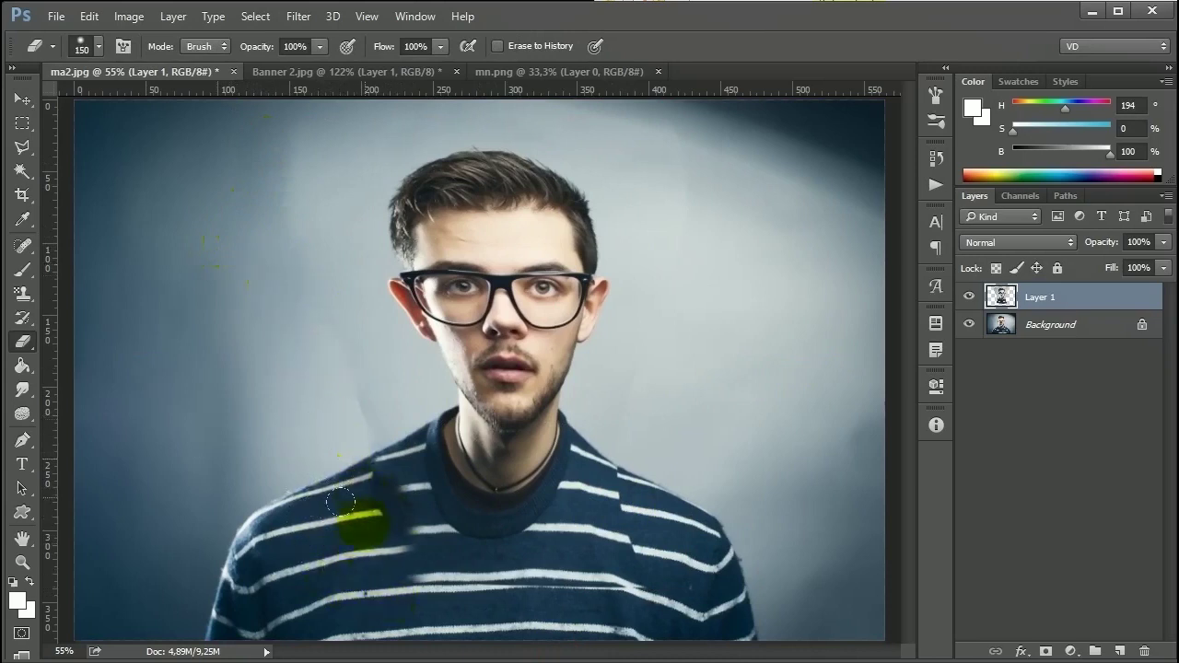
mouse_move(334, 531)
left_mouse_down()
mouse_move(247, 121)
mouse_move(260, 272)
mouse_move(324, 485)
mouse_move(278, 309)
mouse_move(349, 490)
mouse_move(333, 582)
left_mouse_up()
mouse_move(649, 530)
left_mouse_down()
mouse_move(618, 430)
mouse_move(536, 589)
left_mouse_up()
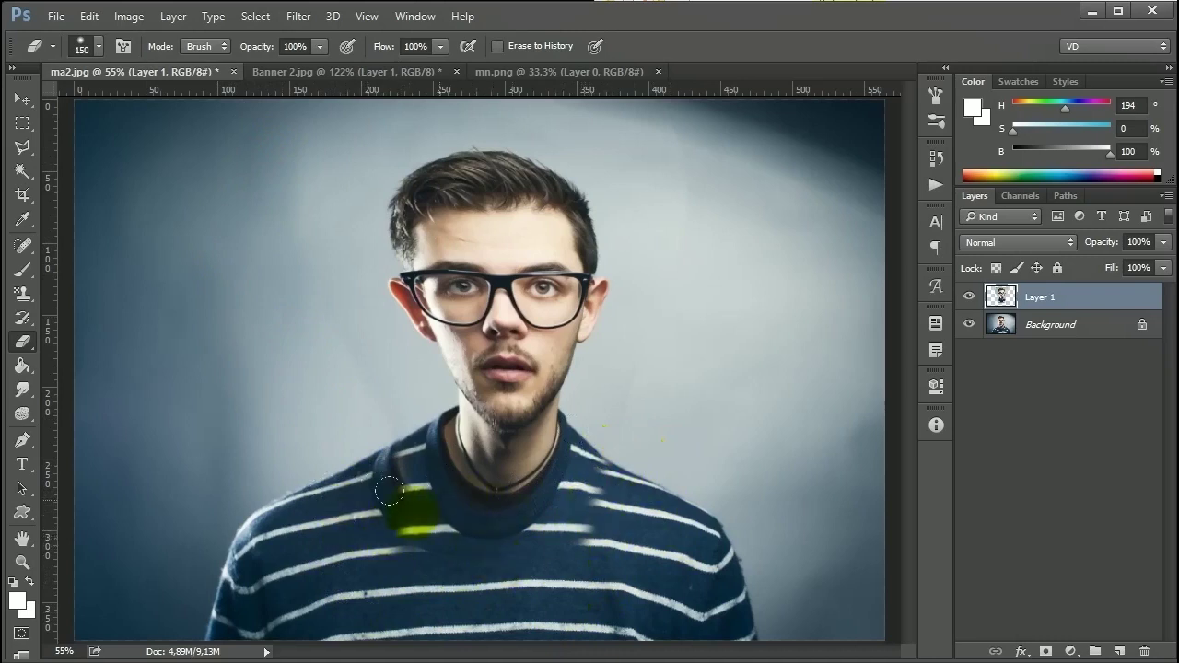
- Delete the warped portrait layer, Layer 1, from ma2.jpg
key("v")
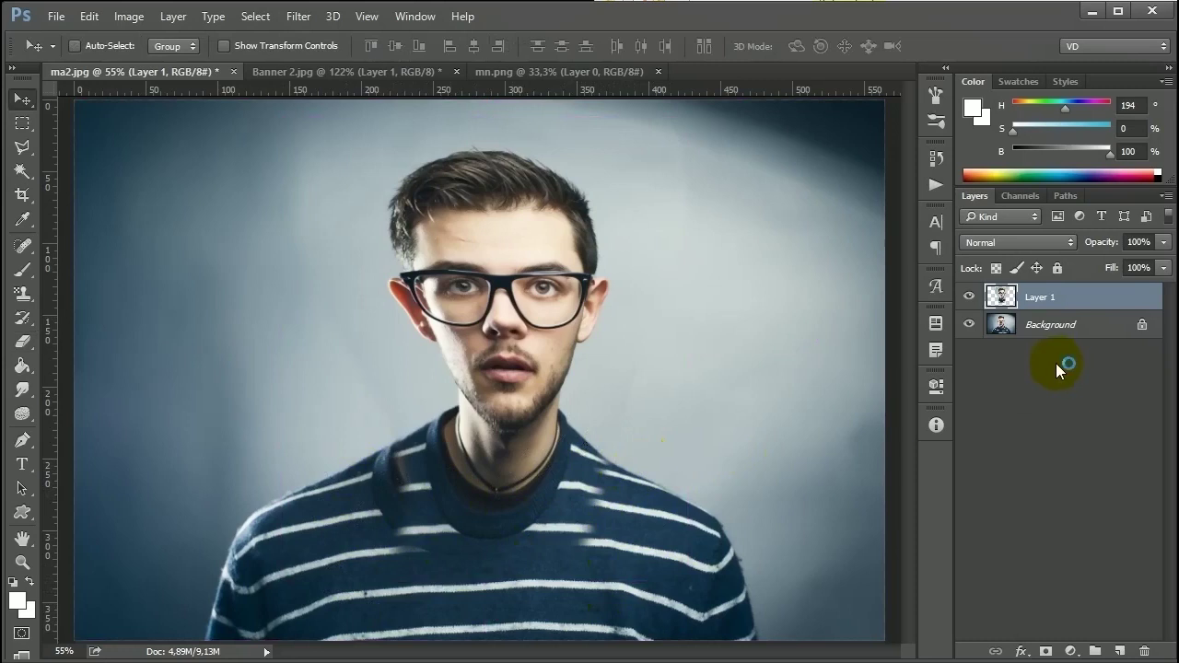
left_click_drag(1005, 297, 1143, 652)
- Outline the man's head with a closed Polygonal Lasso selection running around the hair and ears and under the chin
scroll(381, 310, "up", 5)
mouse_move(541, 394)
left_mouse_down()
mouse_move(474, 309)
mouse_move(406, 332)
mouse_move(396, 348)
left_mouse_up()
key("l")
scroll(396, 348, "down", 2)
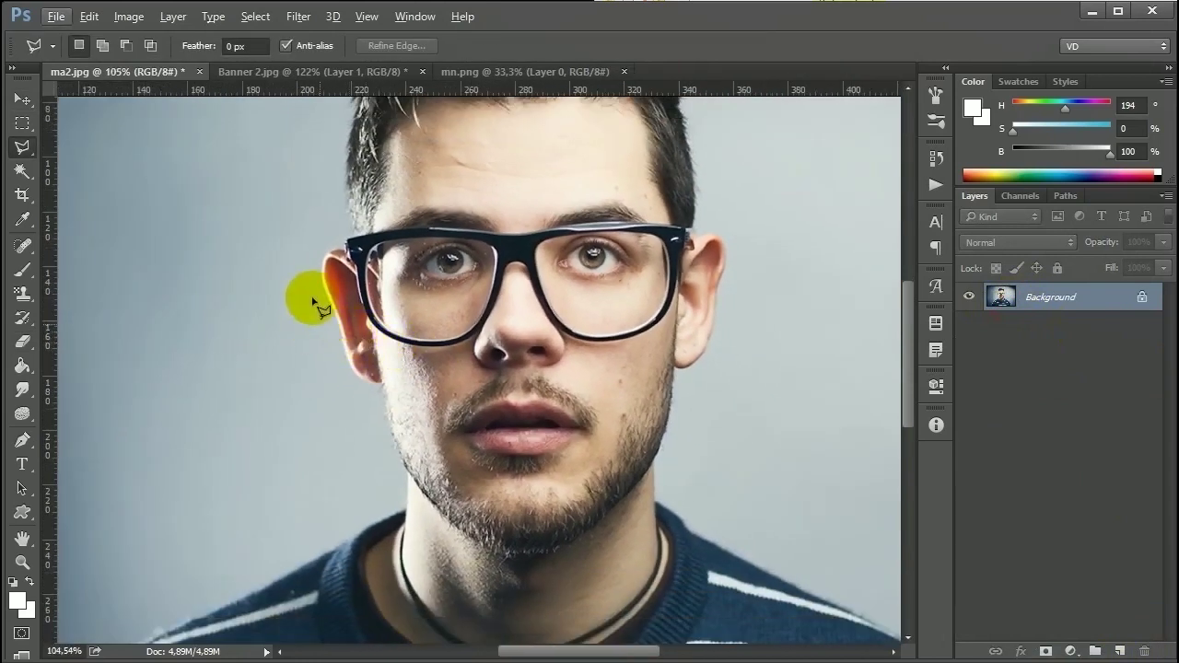
left_click(402, 500)
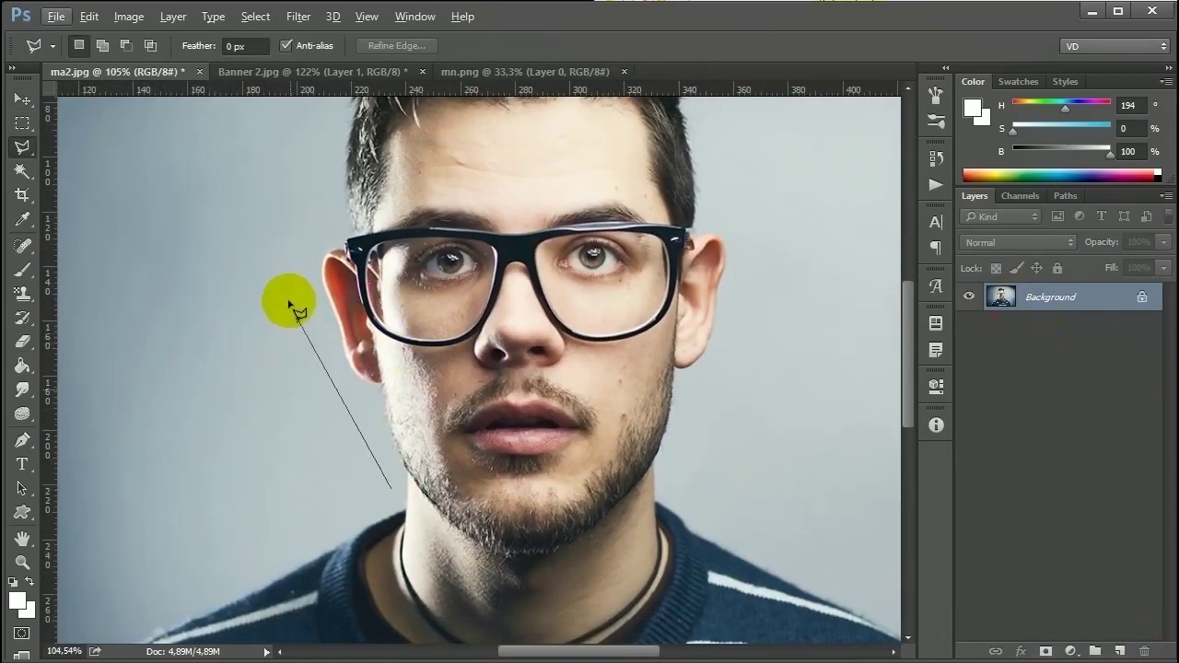
left_click_drag(289, 303, 297, 421)
left_click_drag(298, 249, 309, 367)
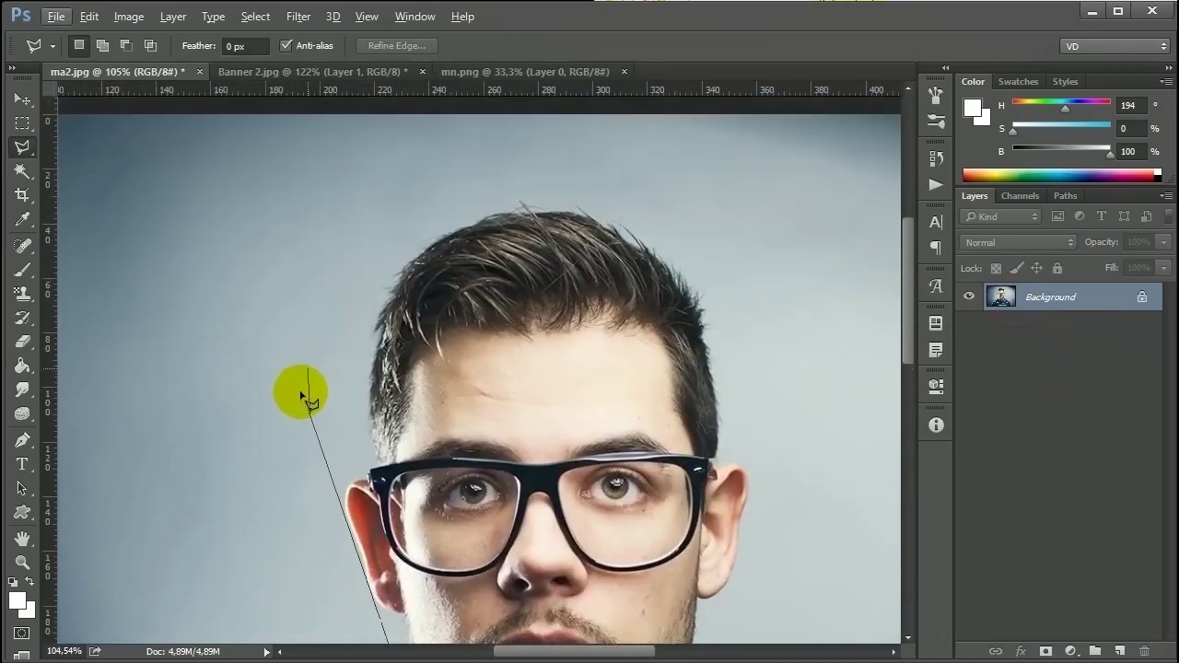
left_click(291, 460)
left_click(378, 205)
left_click(423, 149)
left_click(560, 153)
left_click(678, 195)
left_click(775, 326)
left_click_drag(785, 375, 781, 355)
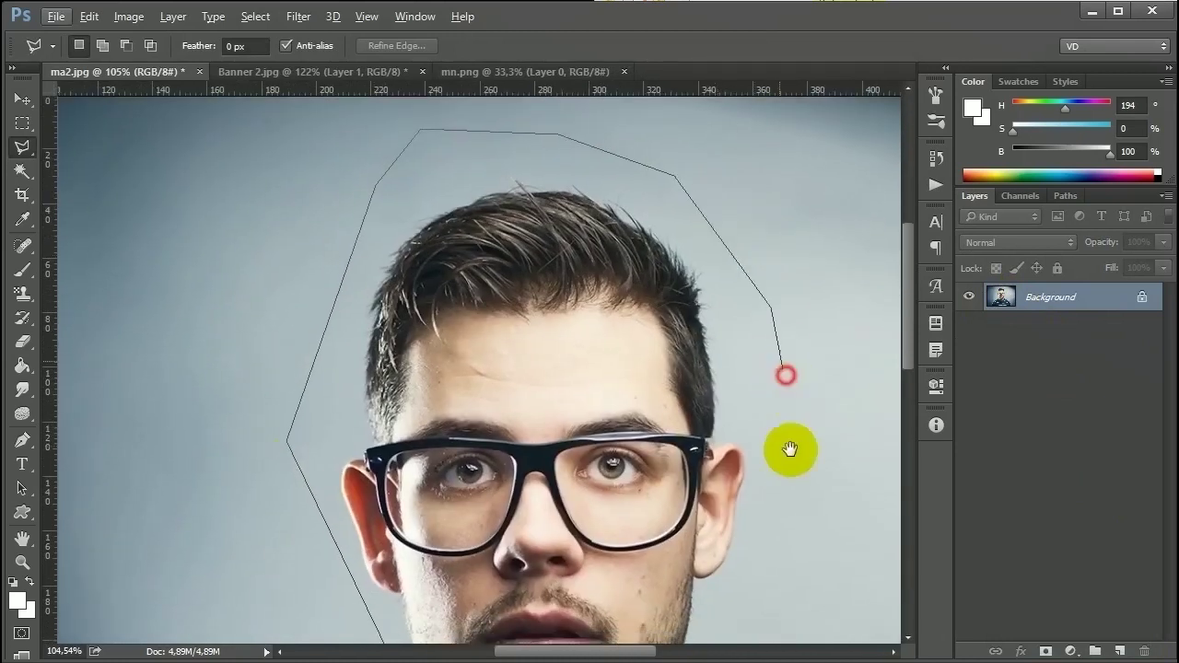
left_click_drag(789, 449, 788, 217)
left_click(794, 368)
left_click(711, 548)
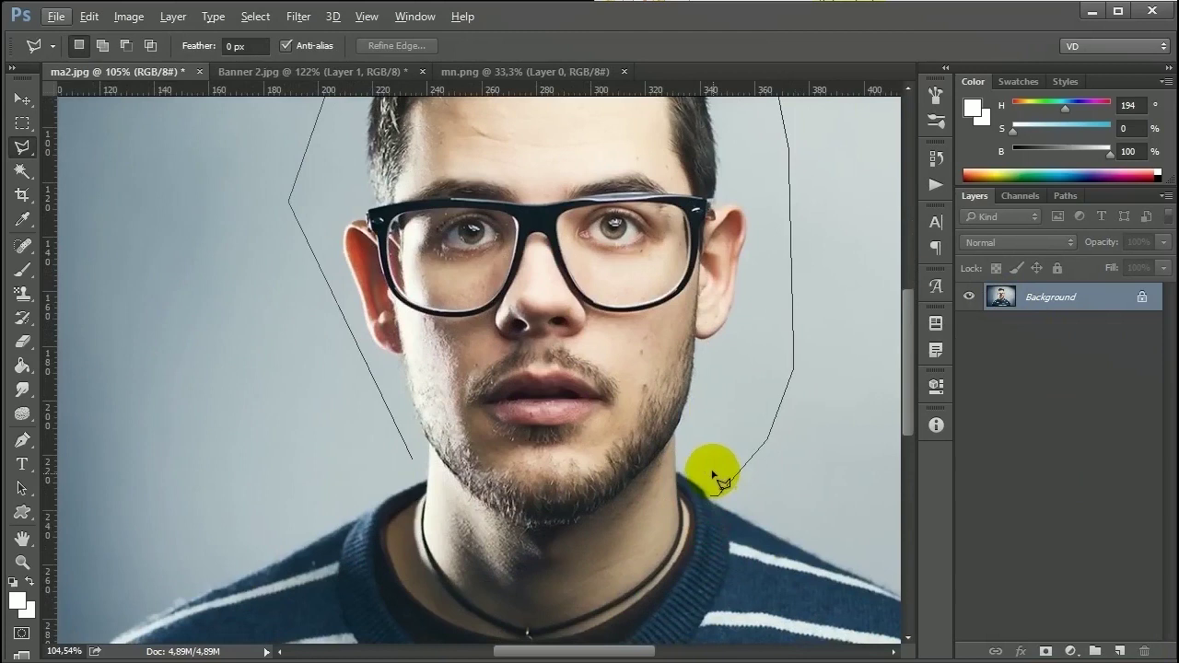
left_click(598, 532)
left_click(504, 544)
left_click(434, 509)
double_click(419, 468)
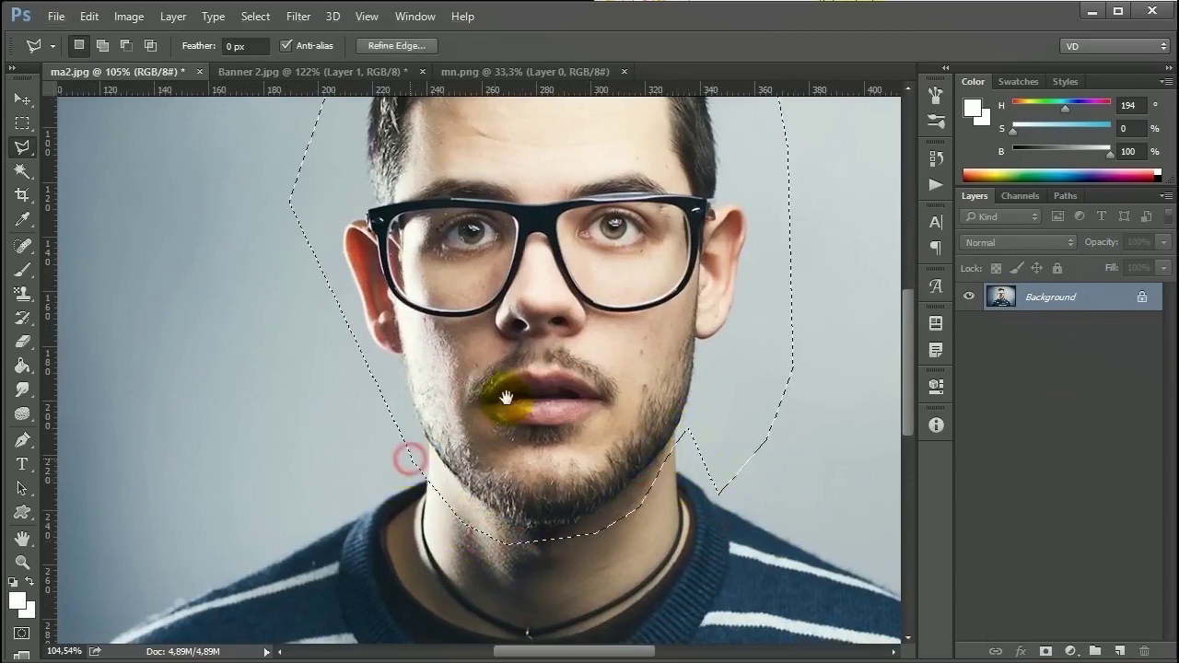
- Add the white text CTRL+J at 76 pt beside the head and move it to the photo's upper-left corner
left_click_drag(505, 395, 506, 425)
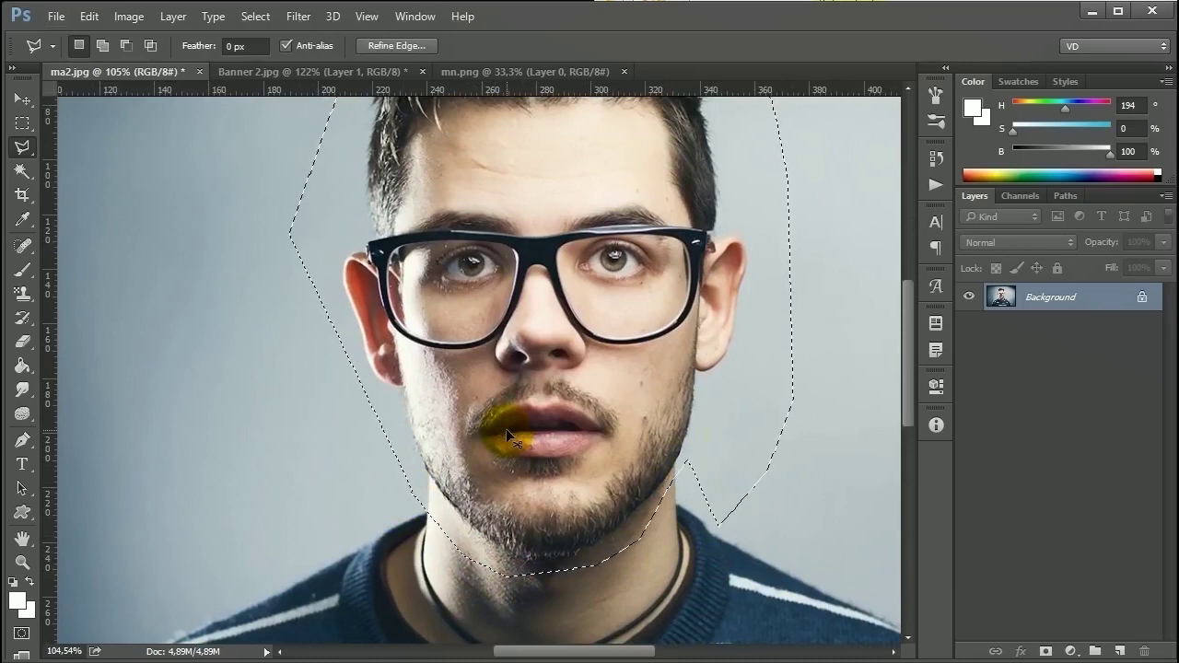
left_click_drag(404, 424, 581, 426)
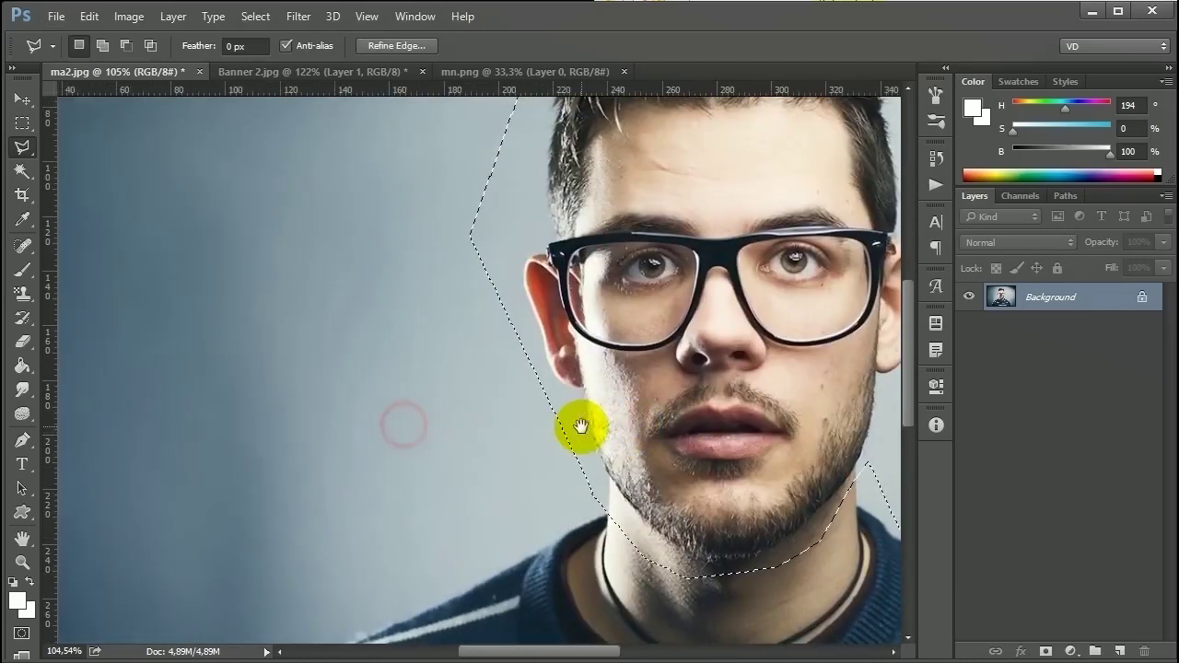
key("t")
left_click(242, 431)
type("CTRL")
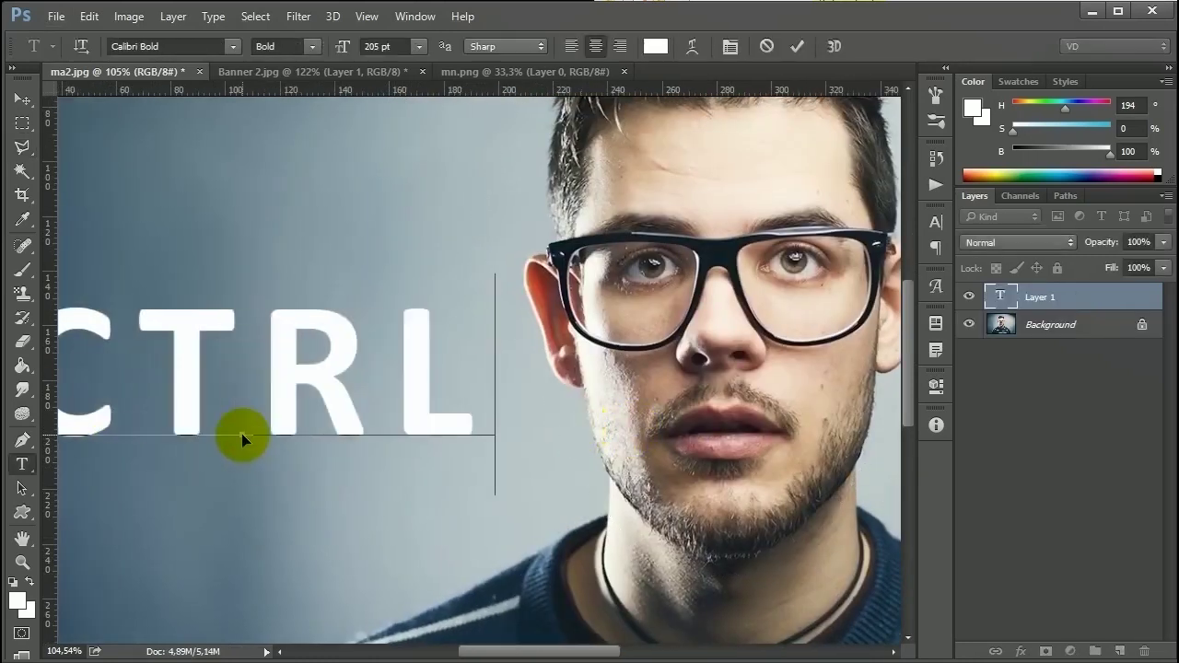
key("ctrl+a")
left_click_drag(337, 52, 219, 119)
left_click(318, 409)
type("+")
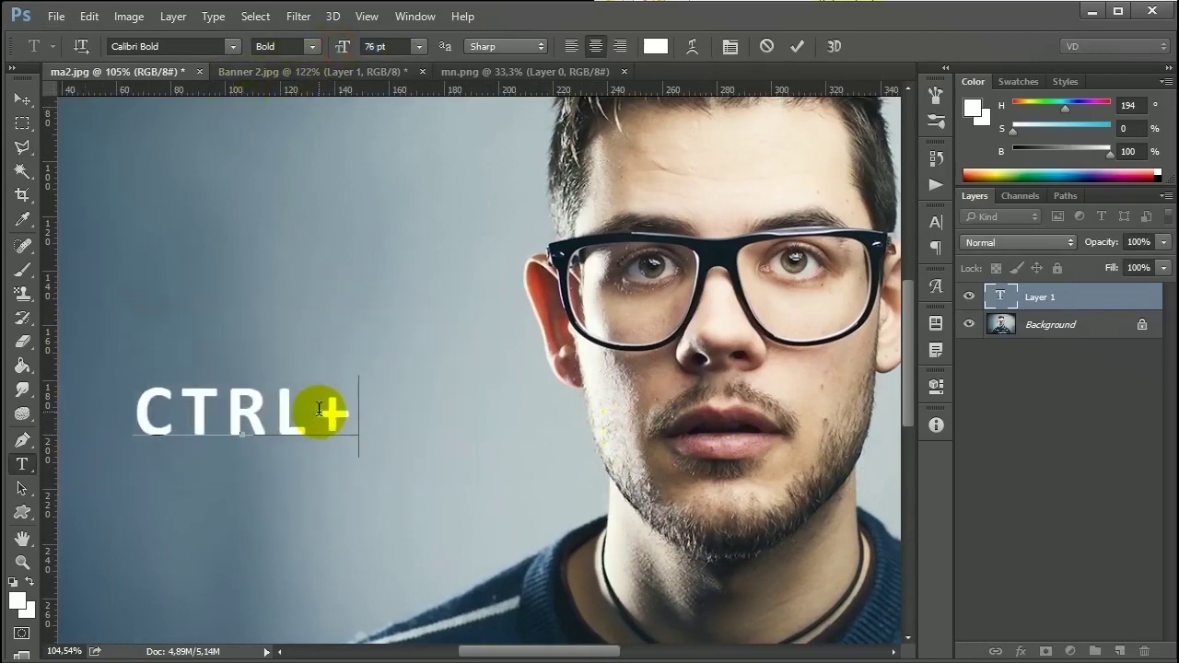
type("J")
left_click(22, 98)
left_click_drag(286, 405, 179, 166)
- On the Background layer, draw a loose freehand Lasso selection around the man's whole head, from above the hair to below the chin
scroll(253, 398, "down", 3)
scroll(516, 410, "up", 2)
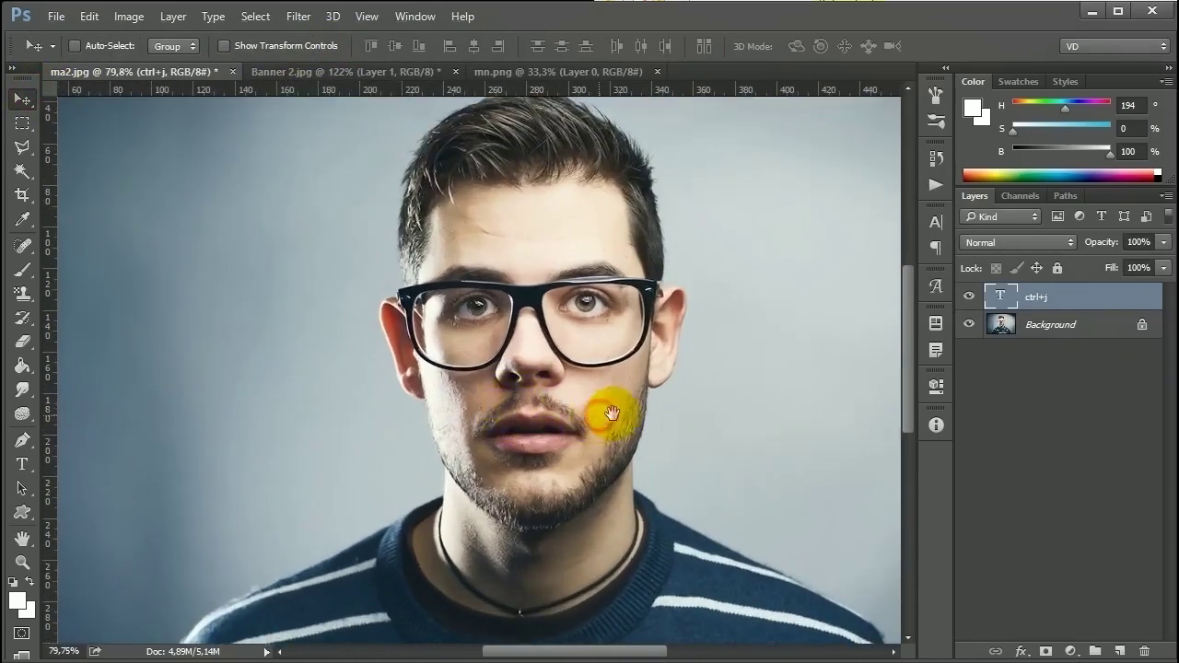
left_click(1053, 331)
key("w")
right_click(46, 146)
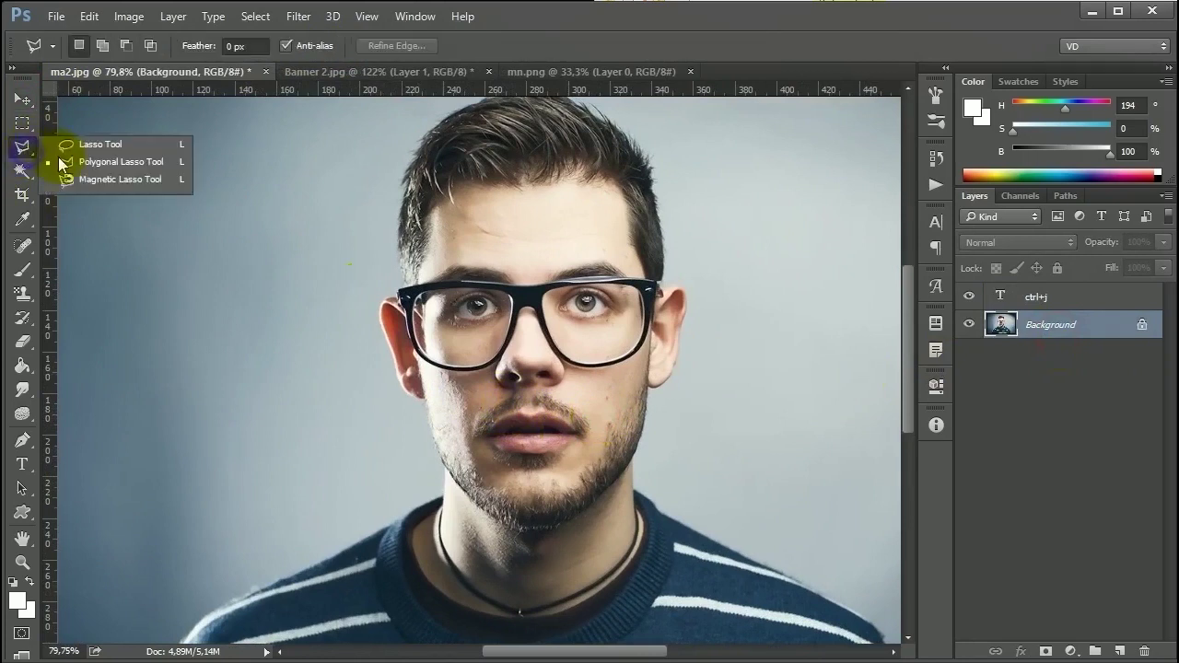
left_click(81, 144)
scroll(321, 245, "up", 1)
mouse_move(376, 174)
left_mouse_down()
mouse_move(336, 276)
mouse_move(355, 387)
mouse_move(397, 470)
mouse_move(465, 528)
left_mouse_up()
mouse_move(577, 555)
left_mouse_down()
mouse_move(621, 521)
mouse_move(681, 464)
mouse_move(734, 307)
mouse_move(661, 113)
left_mouse_up()
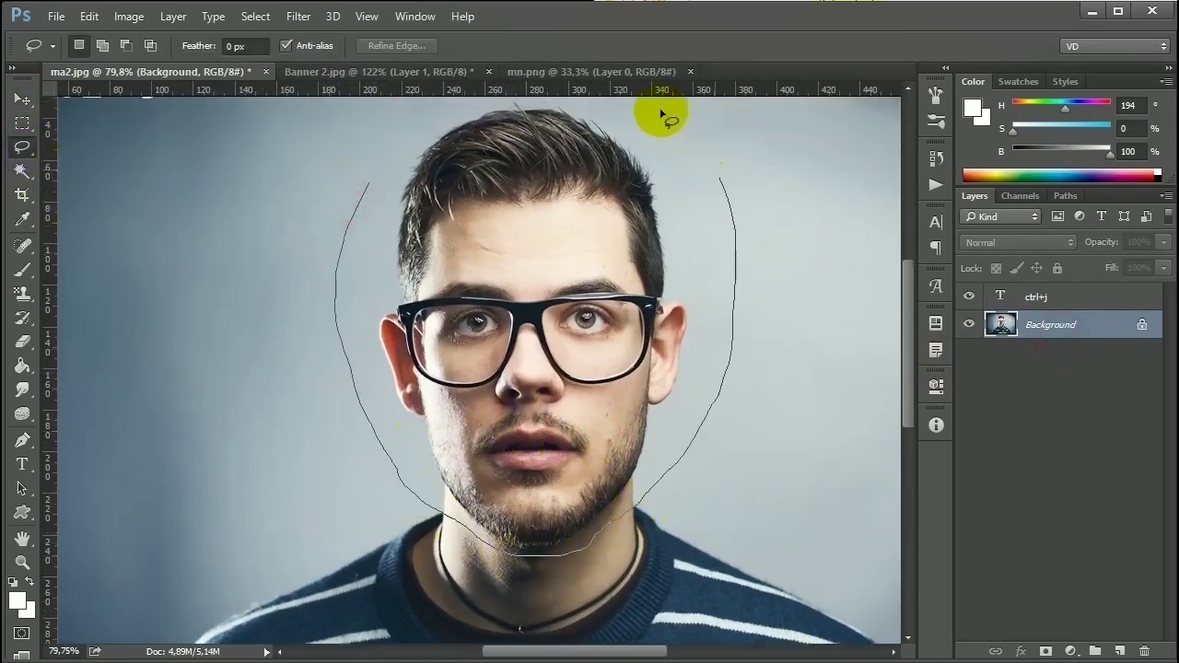
mouse_move(557, 92)
left_mouse_down()
mouse_move(496, 95)
mouse_move(382, 150)
mouse_move(395, 193)
left_mouse_up()
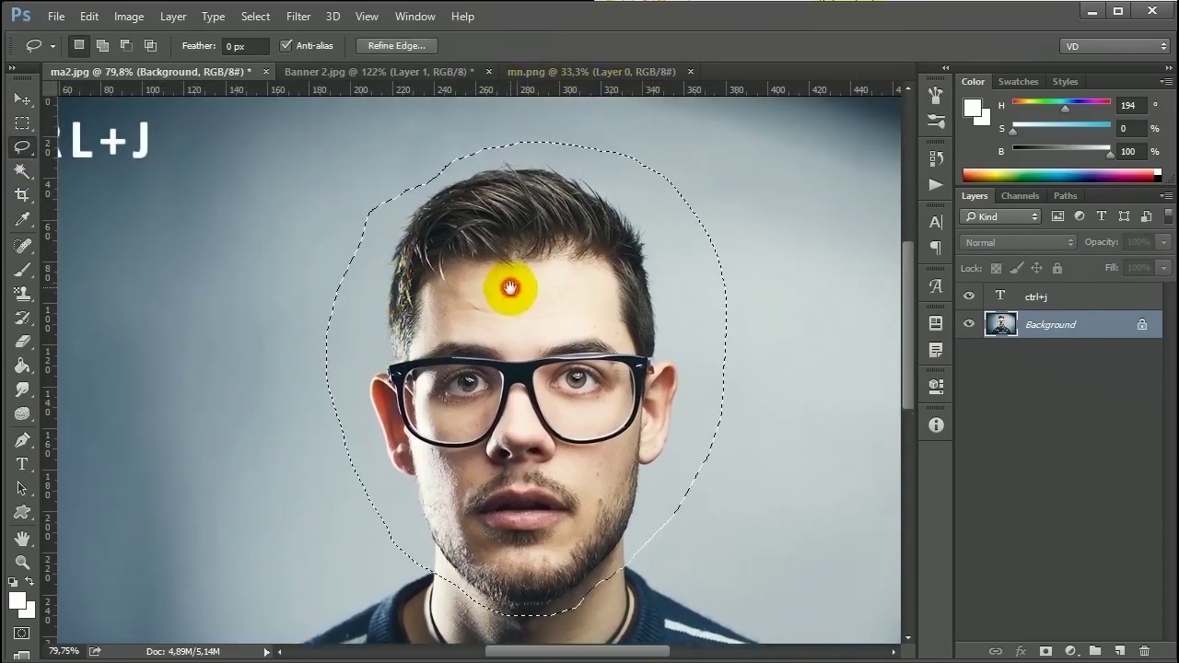
- Copy the selected head to a new layer and hide the Background layer
key("ctrl+j")
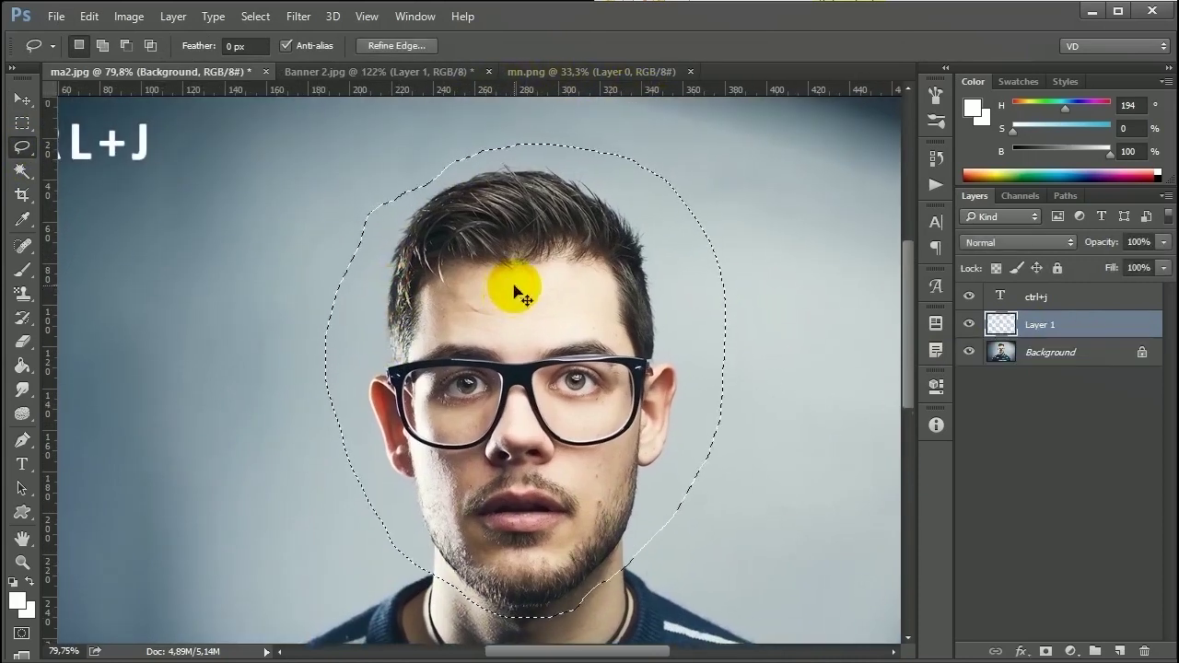
key("v")
left_click(969, 351)
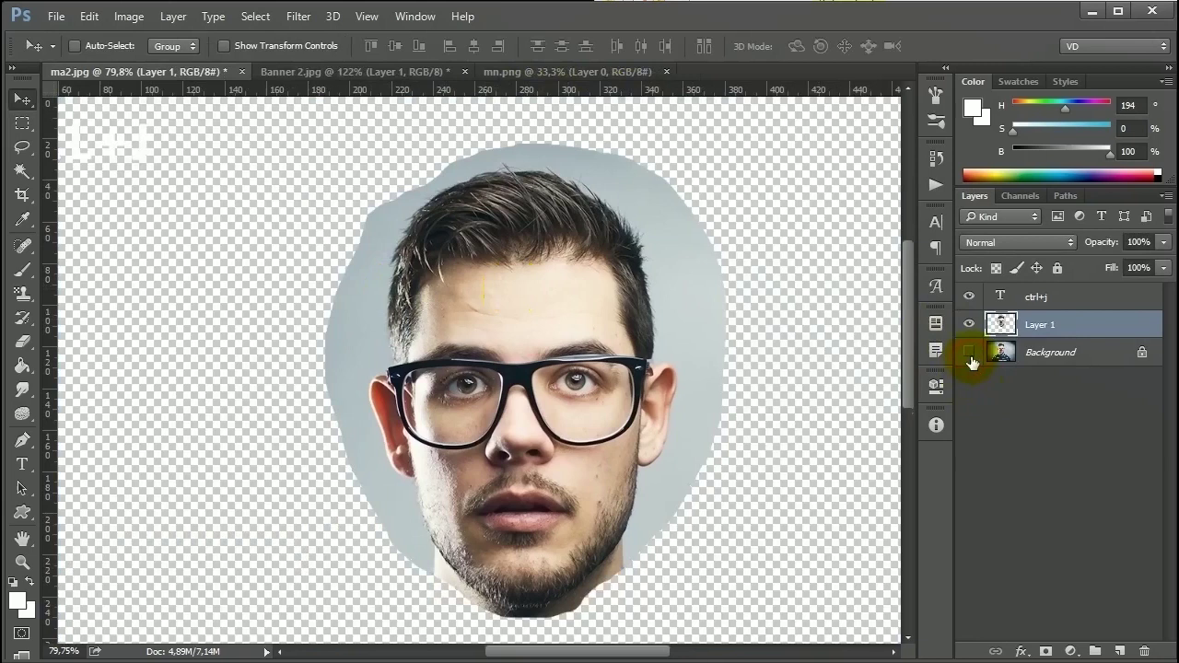
left_click_drag(697, 344, 706, 331)
left_click_drag(648, 299, 649, 320)
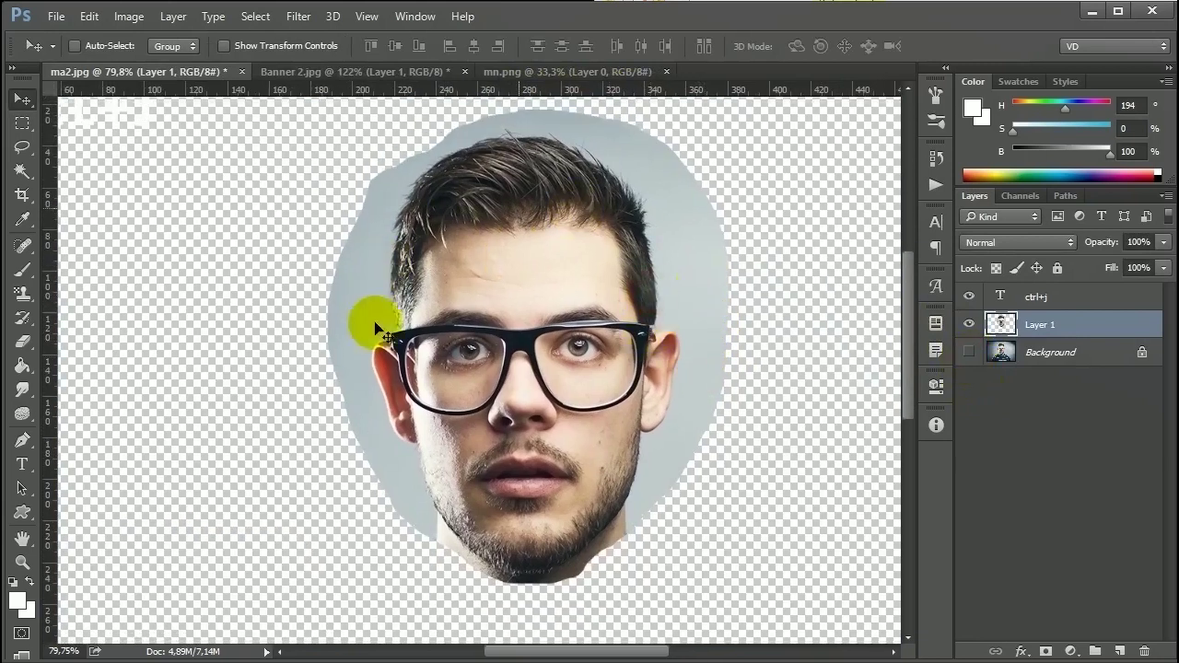
- Select Layer 1's gray backdrop around the head with the Magic Wand at tolerance 32, and subtract the ear and cheek areas with the Lasso
key("w")
left_click(344, 346)
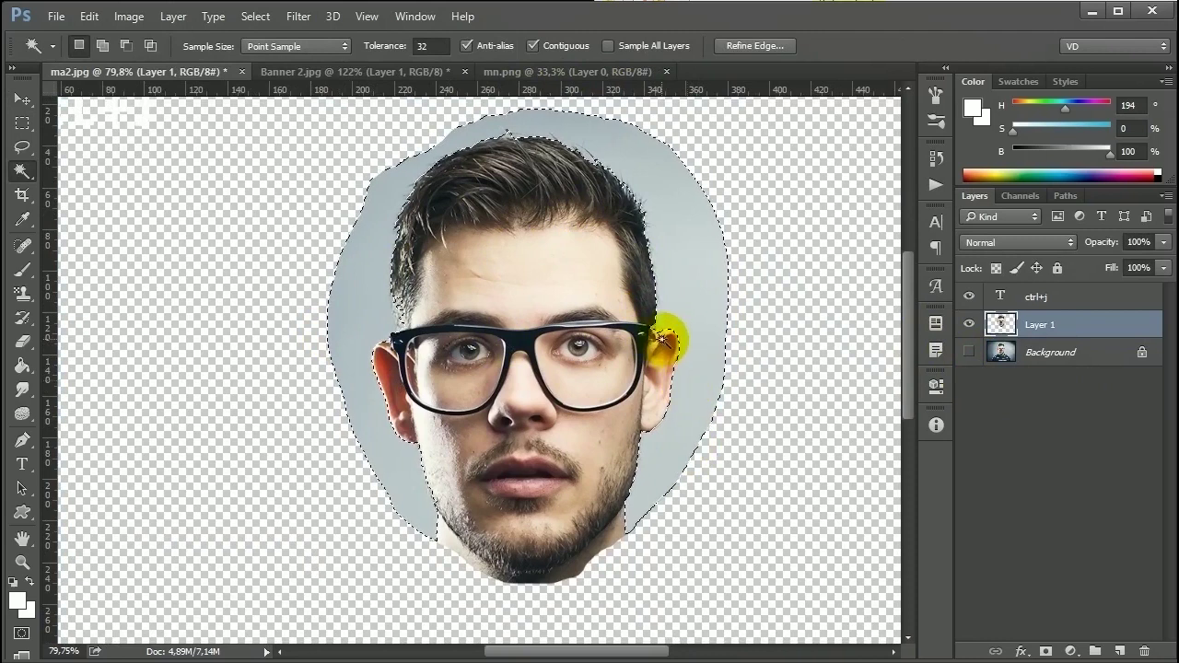
key("l")
scroll(402, 482, "up", 5)
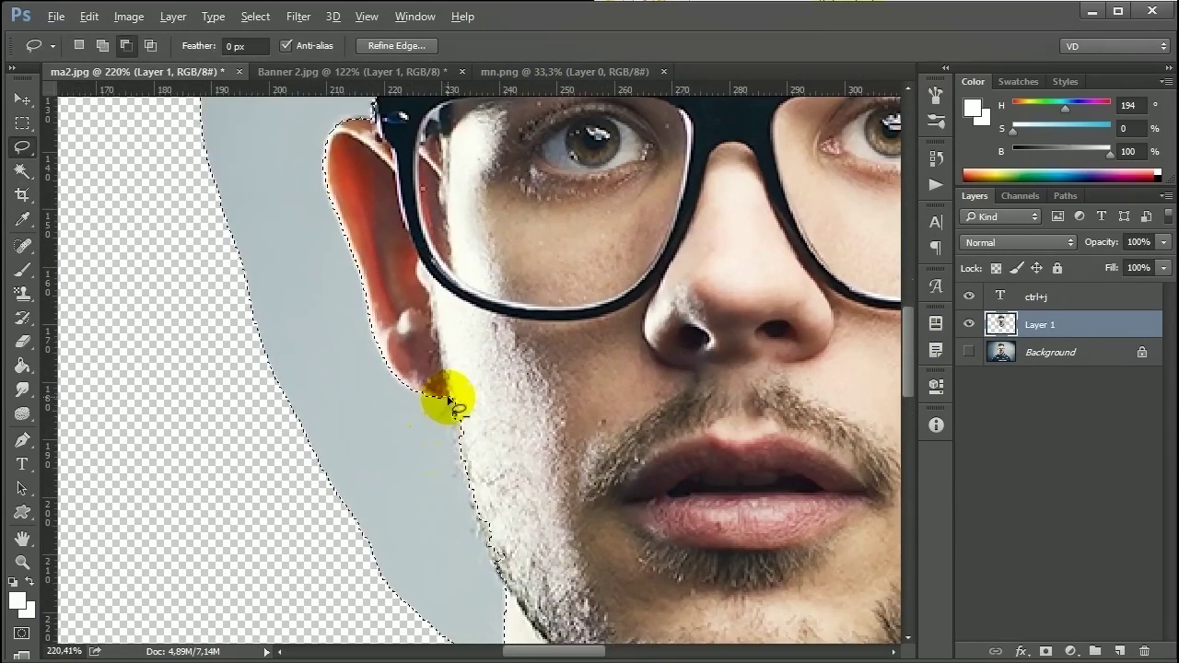
left_click_drag(454, 422, 501, 574)
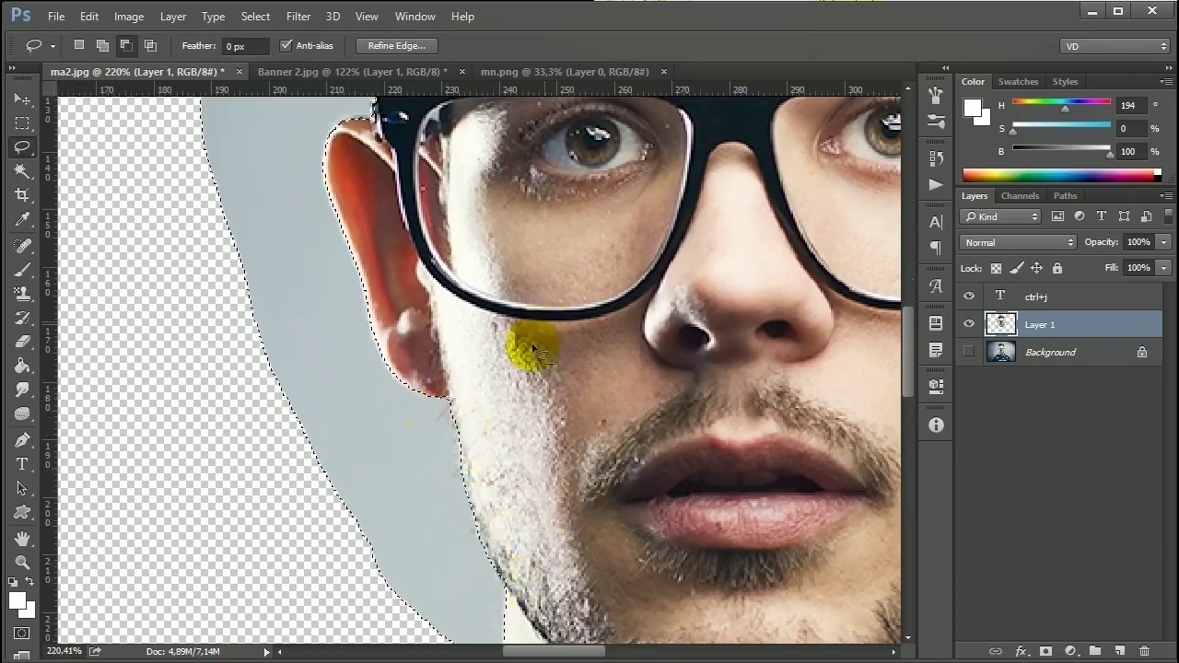
scroll(684, 307, "down", 2)
scroll(734, 332, "down", 3)
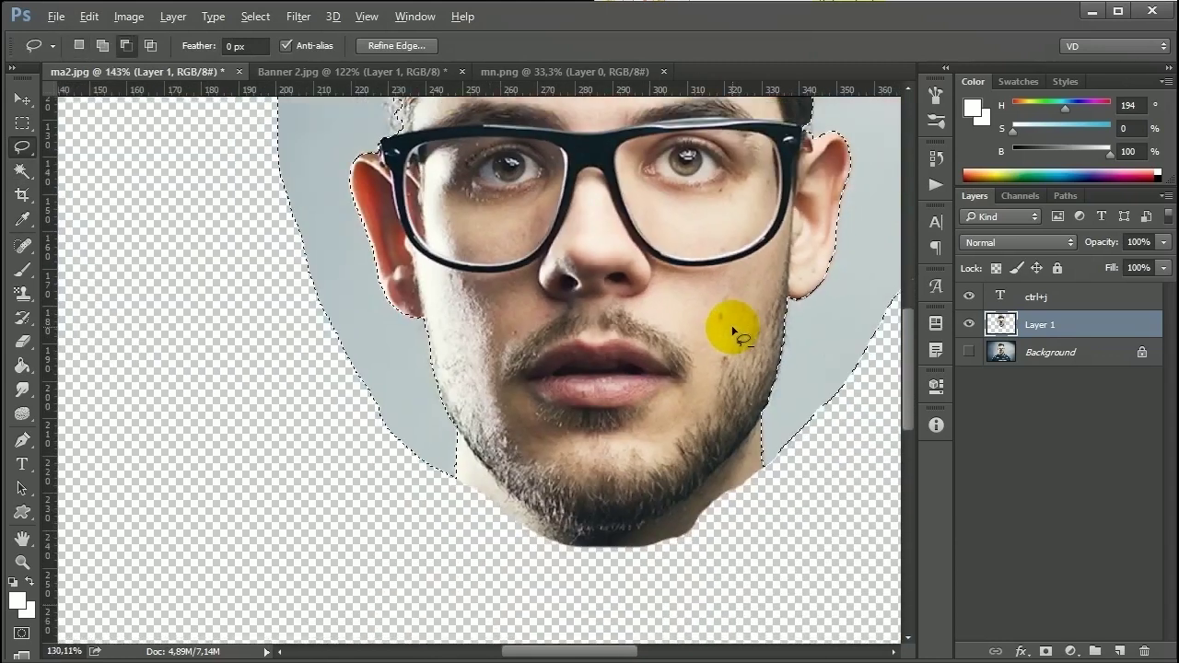
scroll(734, 332, "down", 2)
scroll(663, 426, "up", 5)
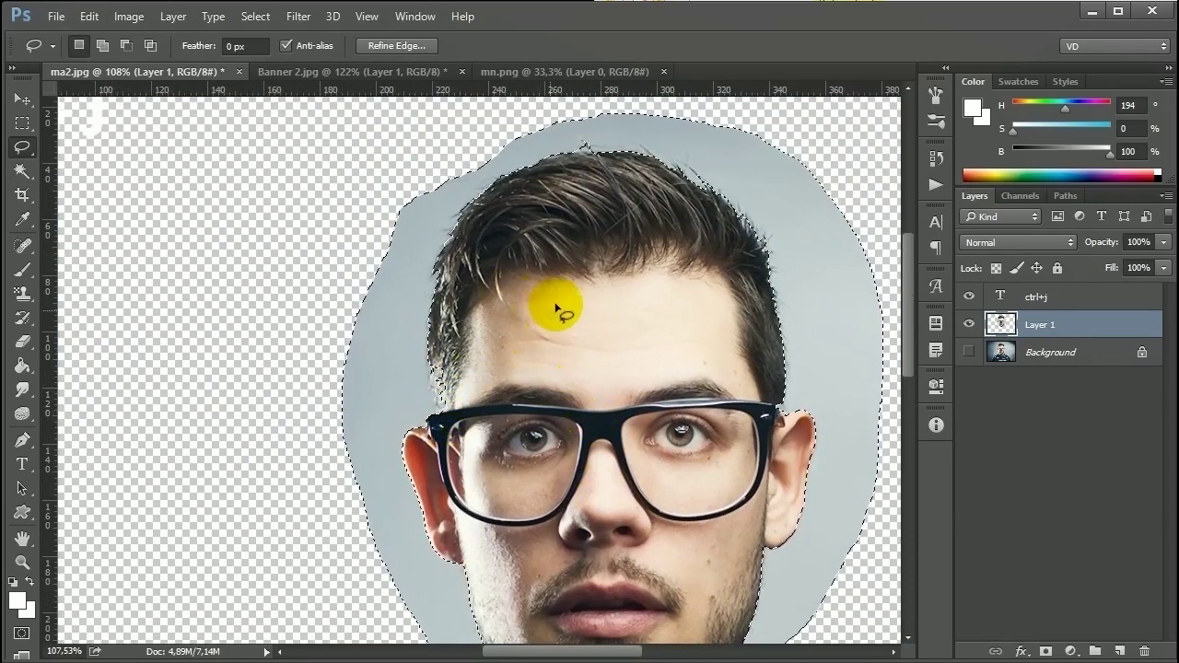
- Delete the selected backdrop from Layer 1, clear the selection and show the Background layer again
key("Delete")
key("ctrl+d")
key("v")
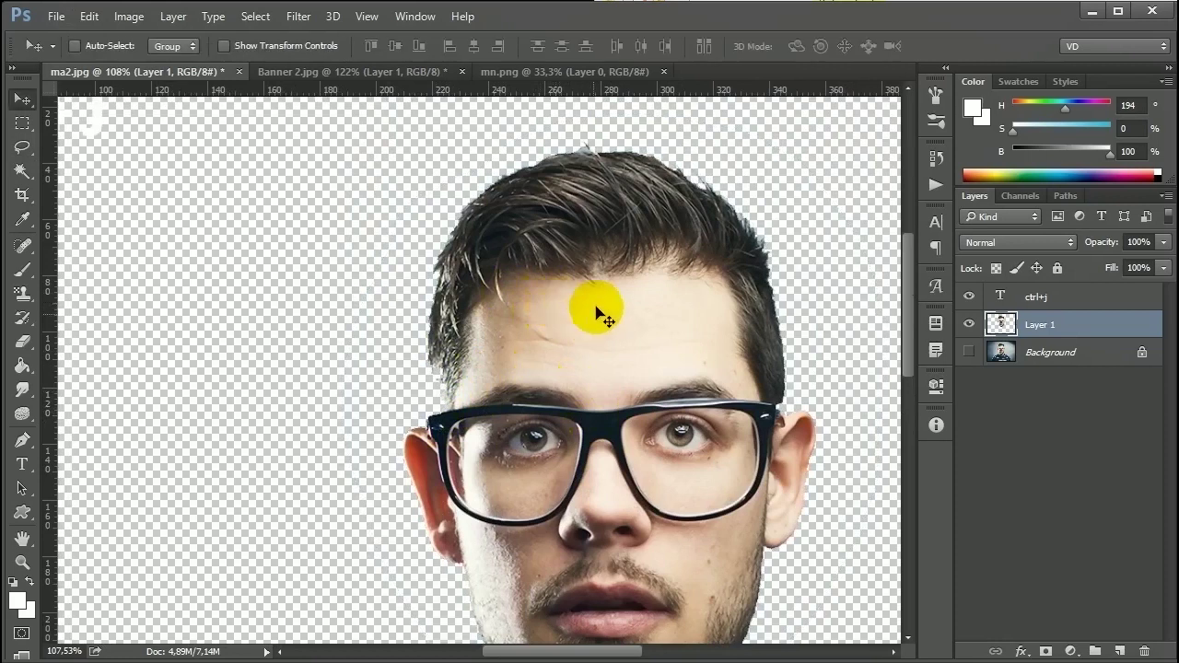
key("ctrl+0")
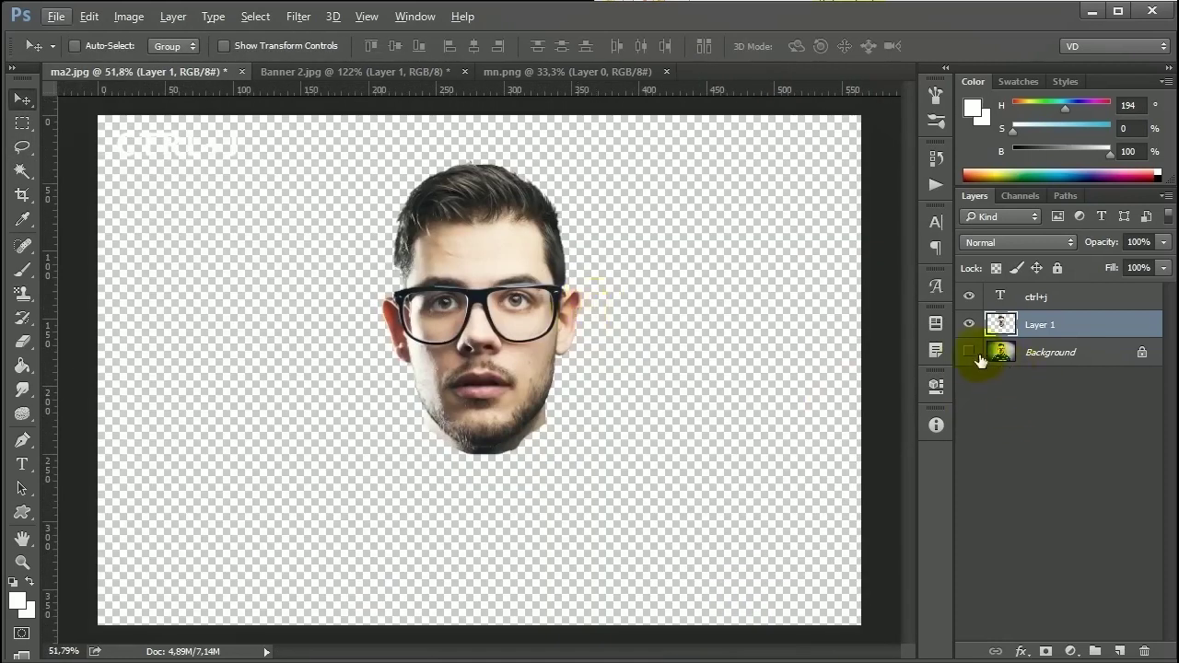
left_click(968, 353)
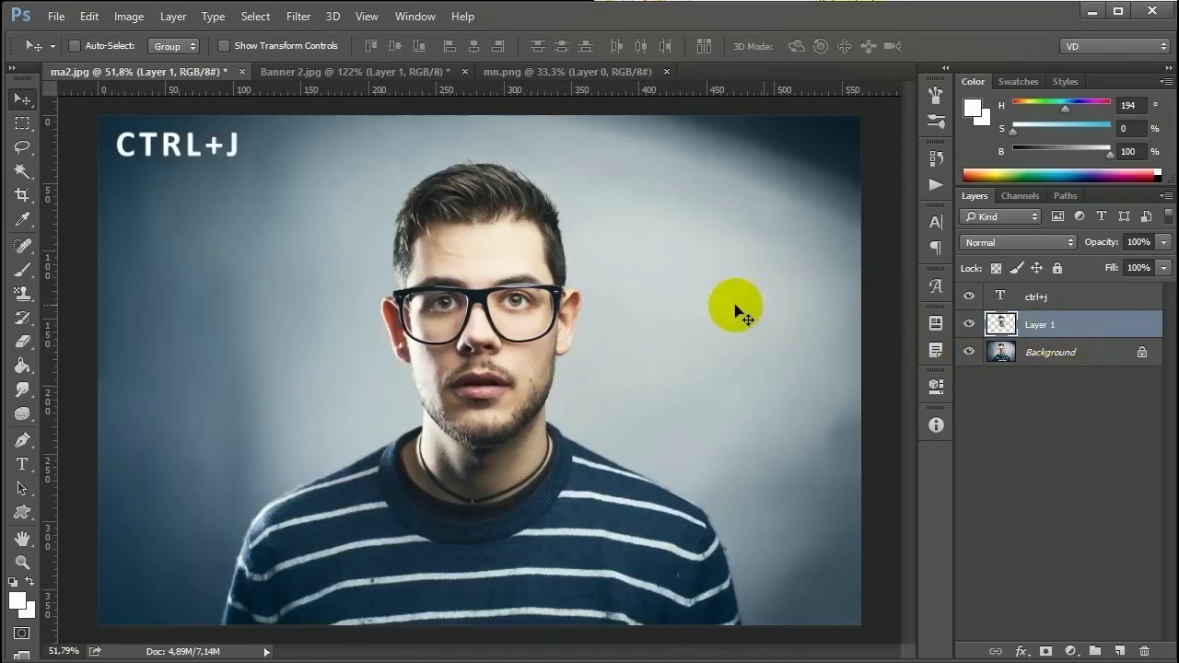
- Warp the cut-out head on Layer 1, widening it at the forehead and pulling both sides of the jaw inward
key("ctrl")
key("ctrl+t")
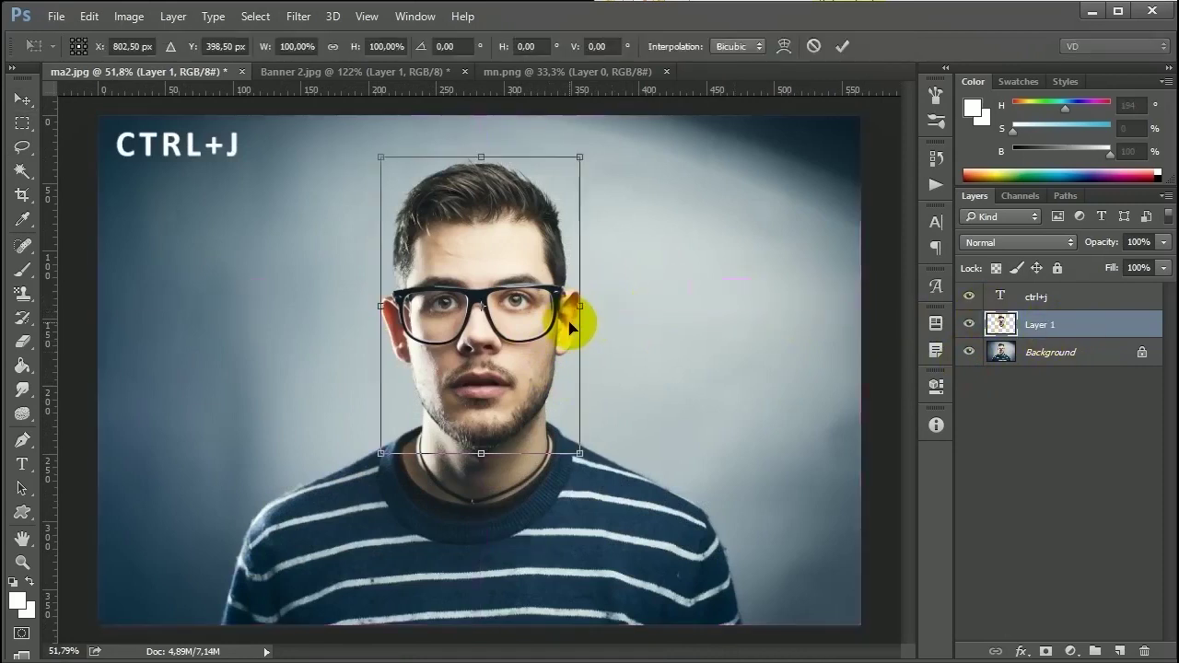
right_click(538, 311)
left_click(607, 448)
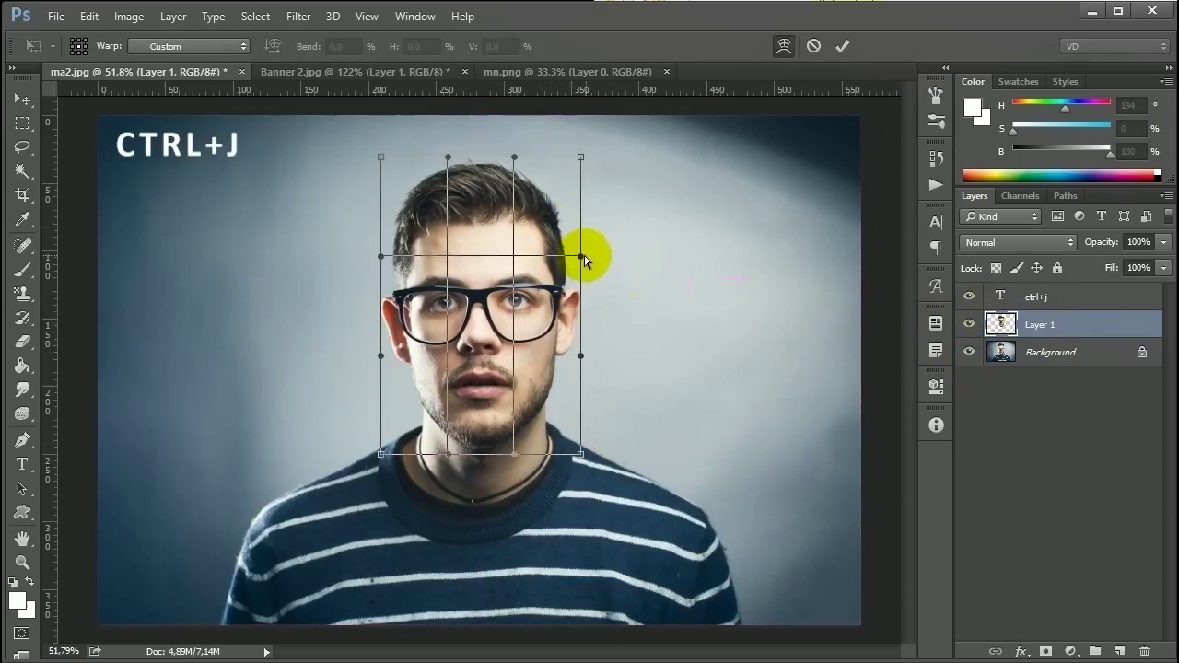
left_click_drag(382, 258, 276, 261)
left_click_drag(580, 256, 644, 255)
left_click_drag(380, 355, 394, 362)
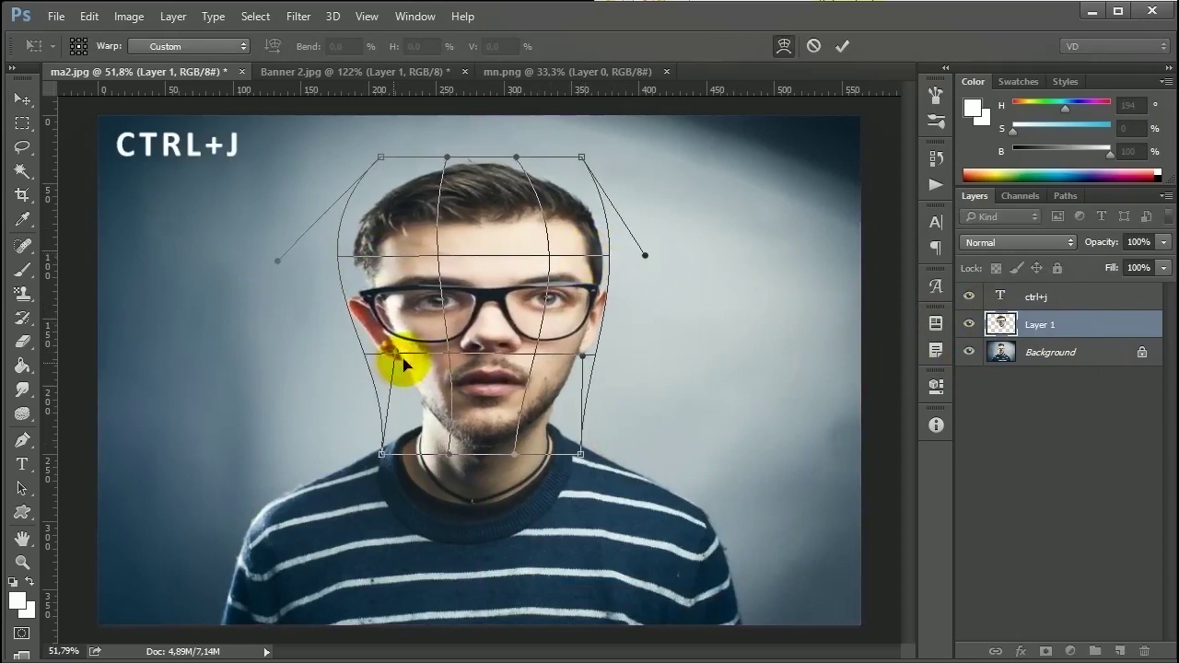
left_click_drag(575, 365, 547, 368)
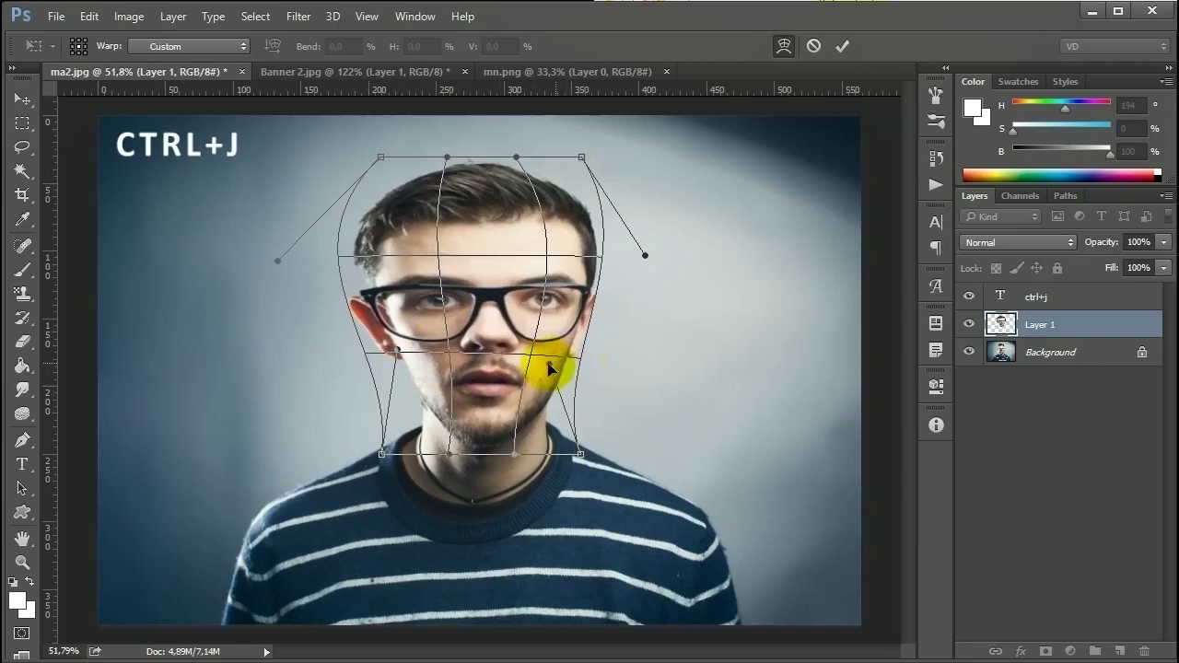
- Adjust the warp along the right side of the jaw so the cut-out cheek fits the neck beneath
scroll(440, 446, "up", 2)
scroll(439, 428, "up", 4)
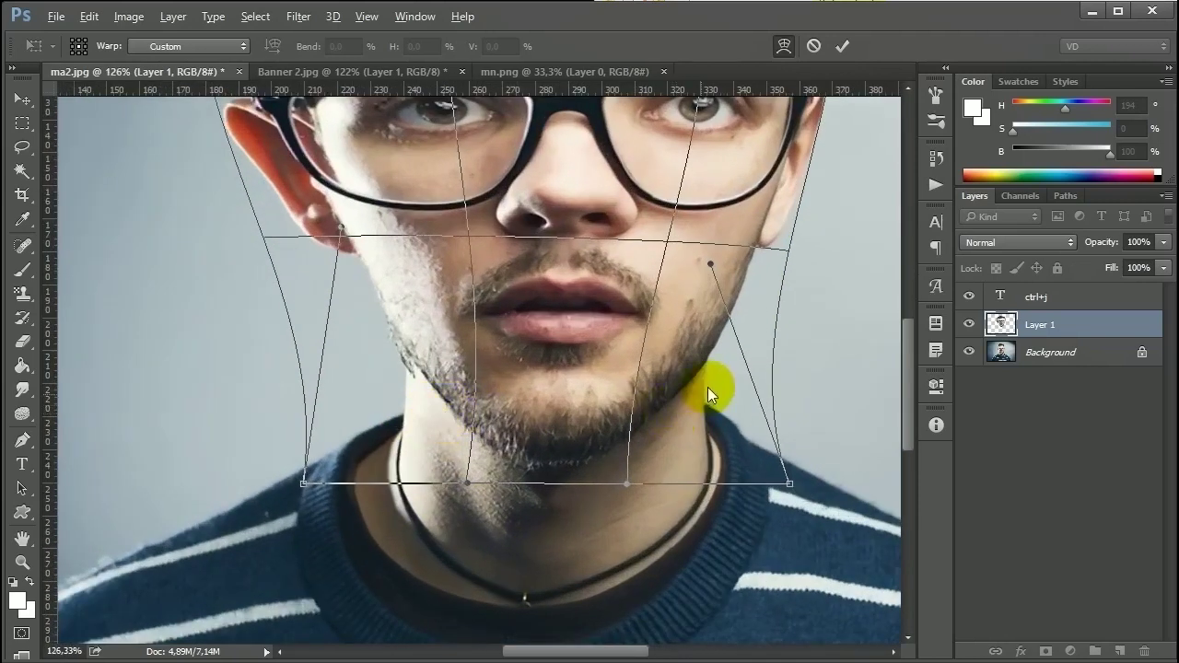
left_click_drag(715, 265, 758, 271)
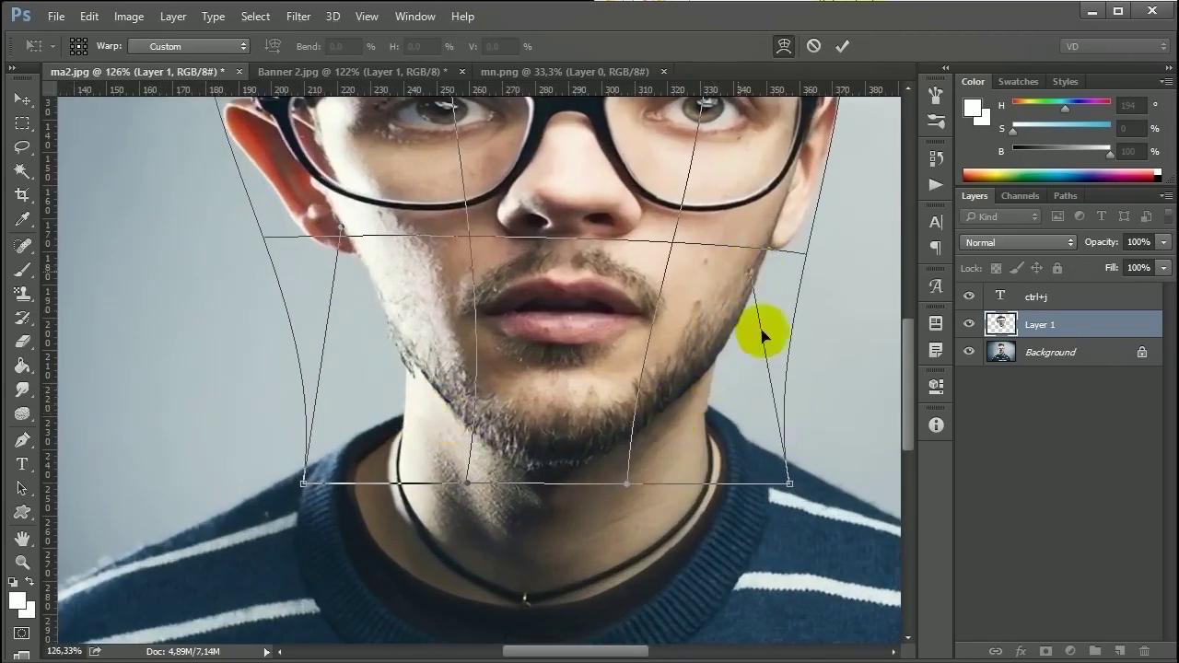
scroll(710, 400, "up", 3)
scroll(712, 451, "down", 5)
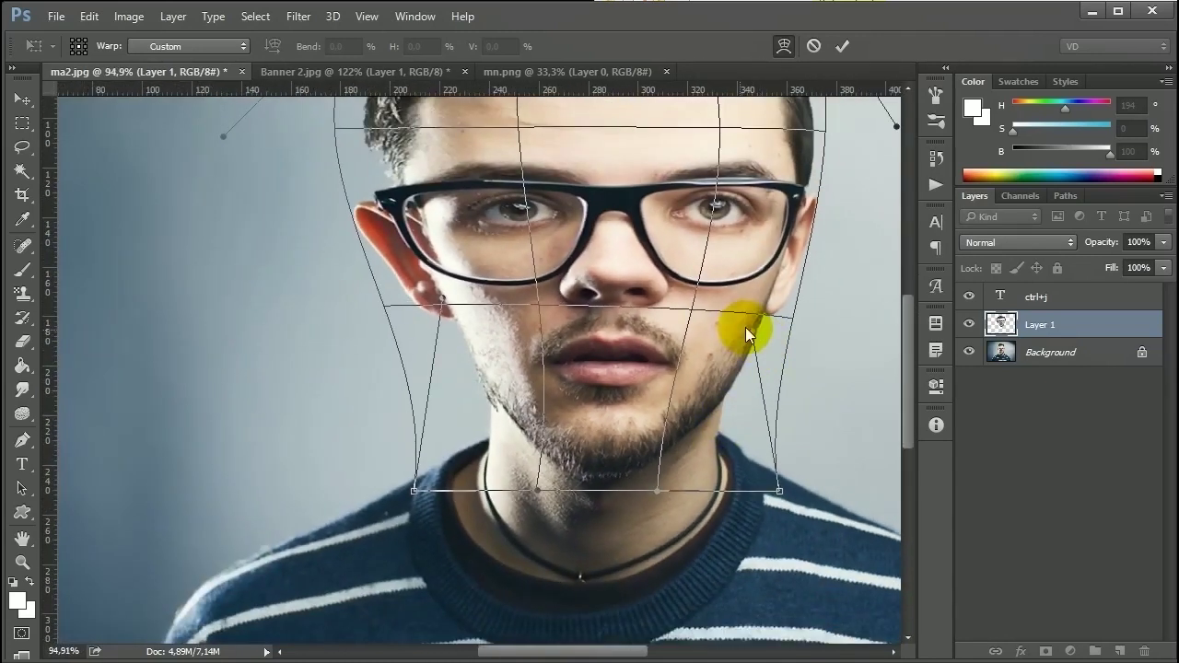
left_click_drag(745, 327, 799, 329)
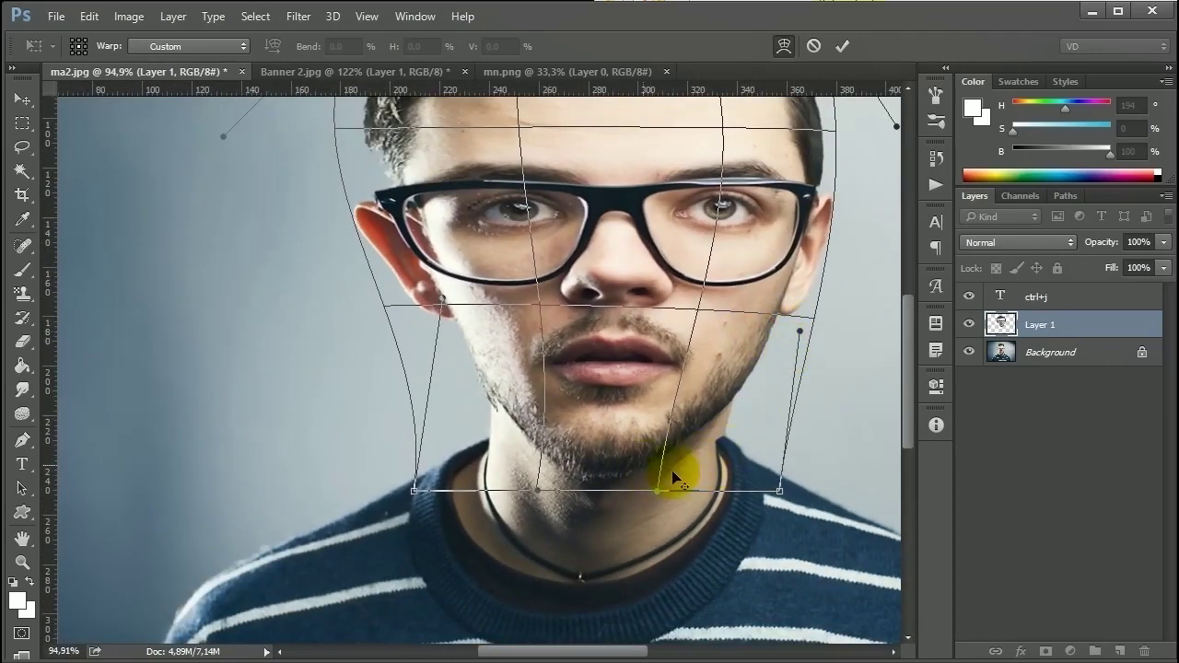
scroll(681, 474, "up", 4)
scroll(727, 433, "down", 3)
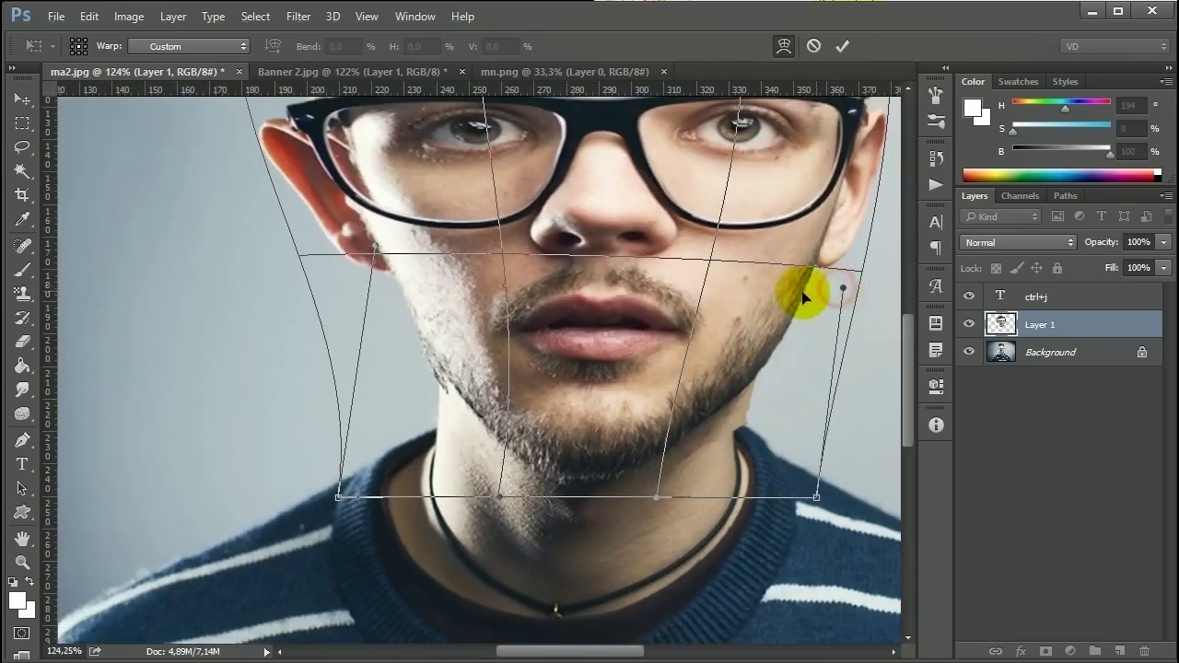
left_click_drag(842, 289, 749, 283)
scroll(564, 387, "up", 3)
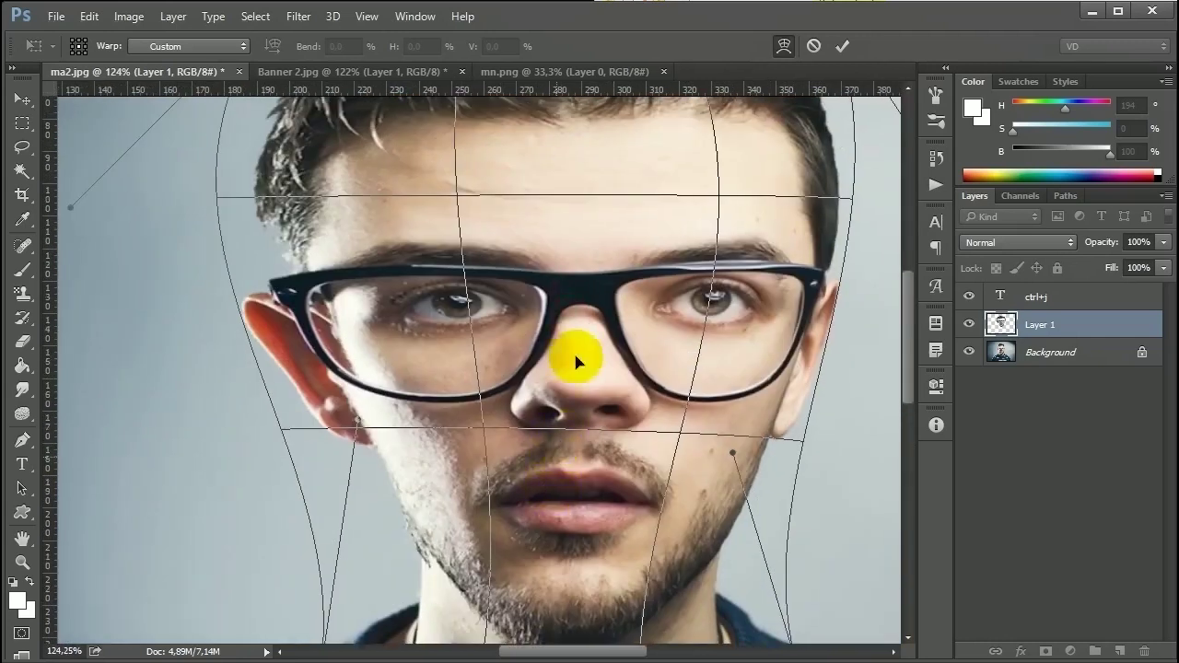
scroll(566, 340, "down", 2)
- Pull both upper corners of the warp mesh inward to narrow the top of the cut-out head
left_click_drag(553, 251, 543, 422)
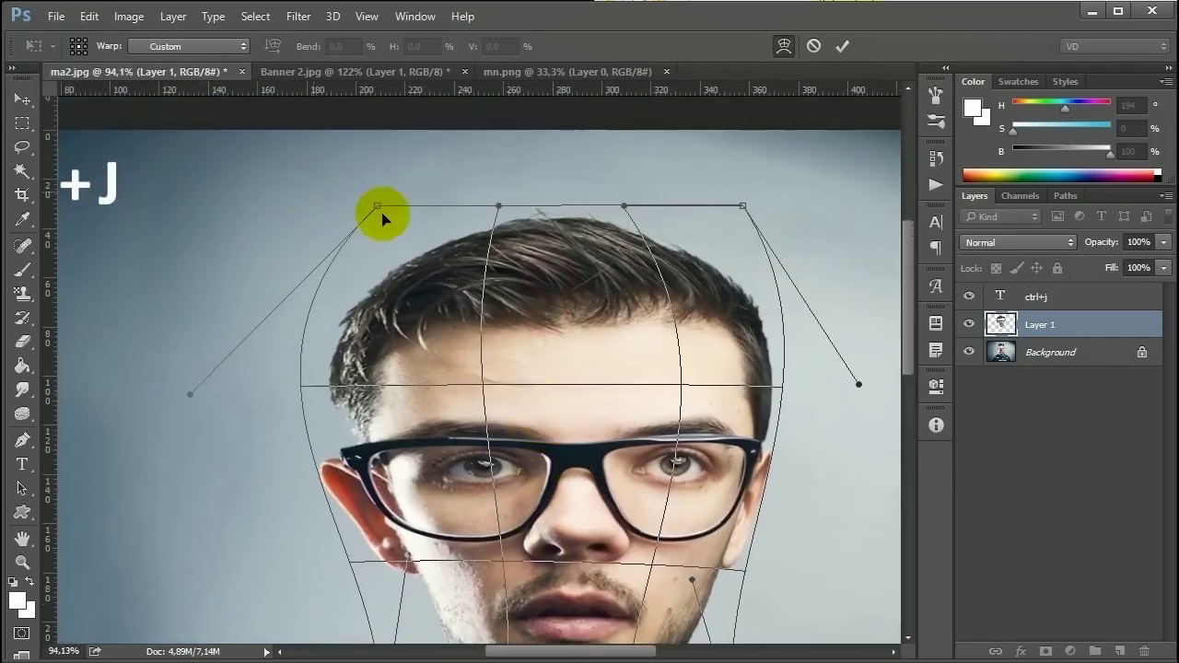
left_click_drag(376, 208, 452, 190)
left_click_drag(742, 206, 556, 180)
left_click_drag(463, 191, 509, 184)
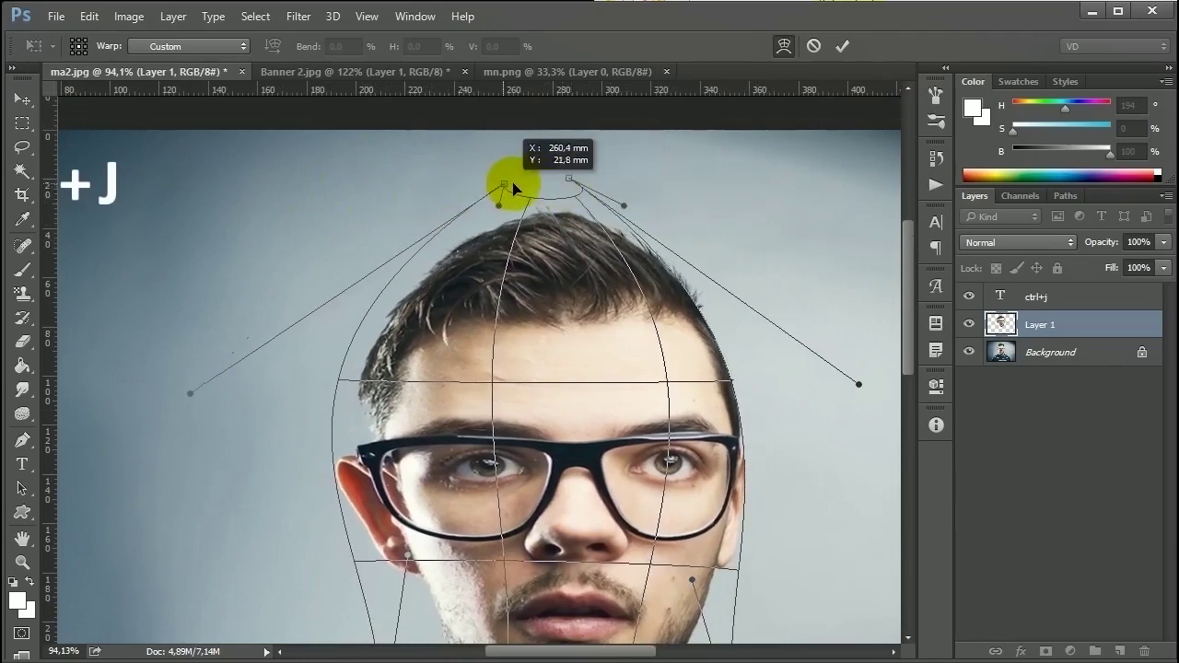
left_click_drag(193, 395, 204, 400)
scroll(500, 395, "down", 1)
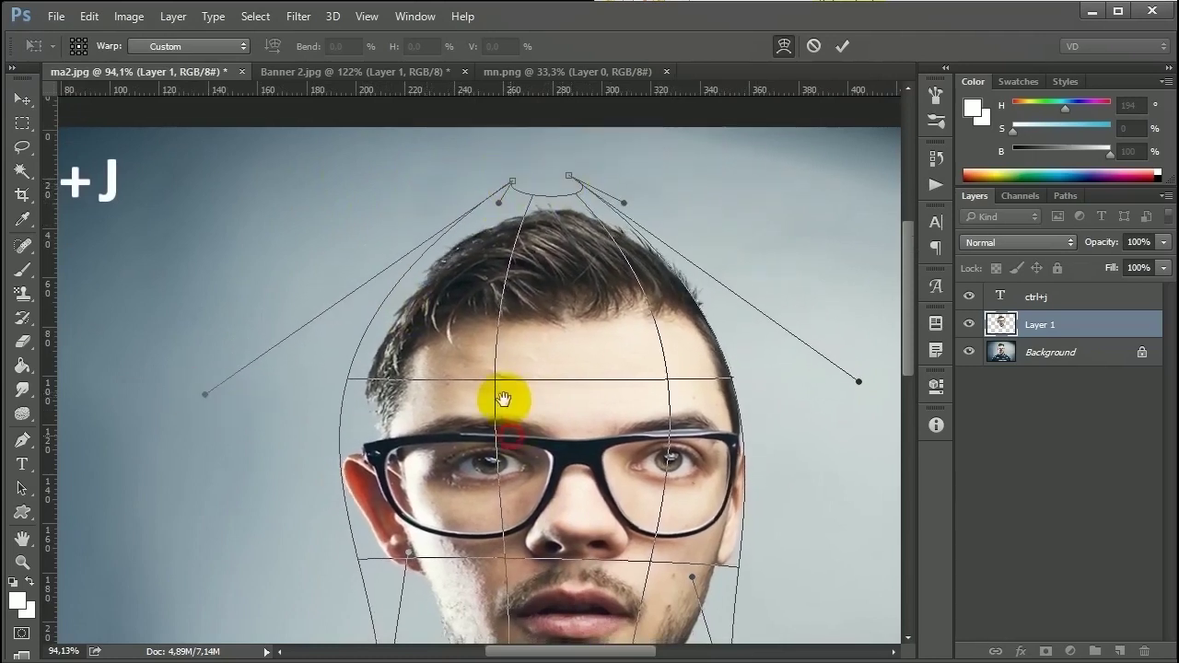
left_click_drag(564, 145, 650, 137)
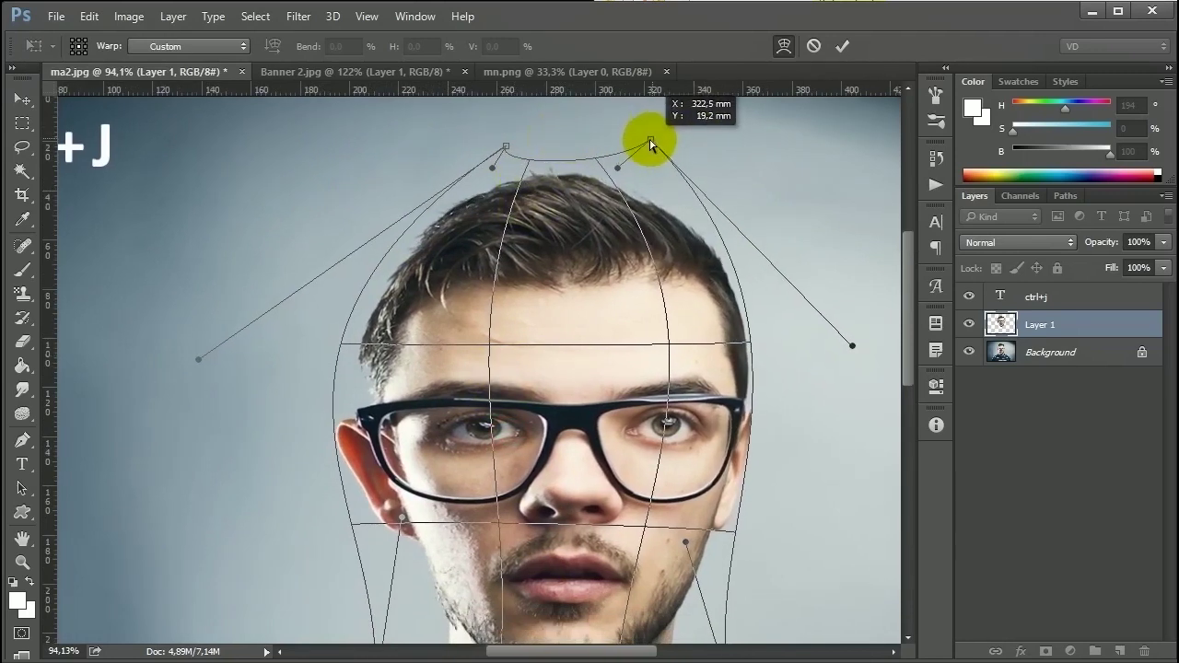
scroll(741, 432, "down", 2)
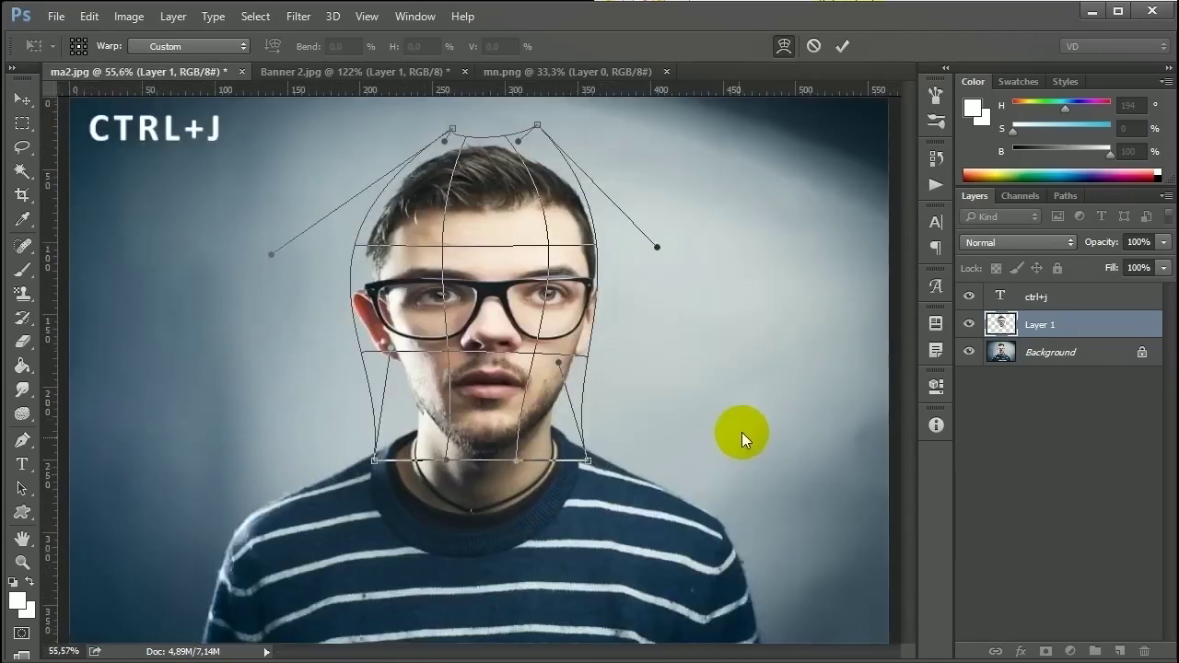
- Shift the forehead and glasses area sideways inside the warp mesh, and apply the warp to Layer 1
left_click(555, 367)
left_click_drag(599, 268, 440, 248)
left_click_drag(547, 253, 526, 250)
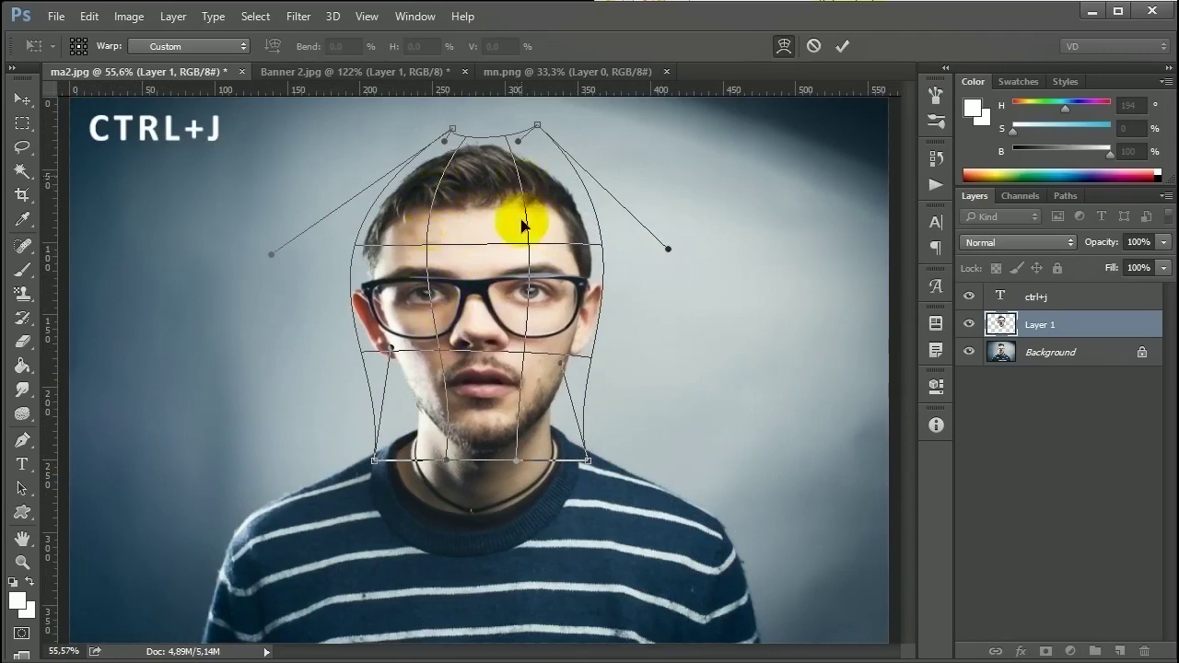
left_click_drag(427, 247, 448, 250)
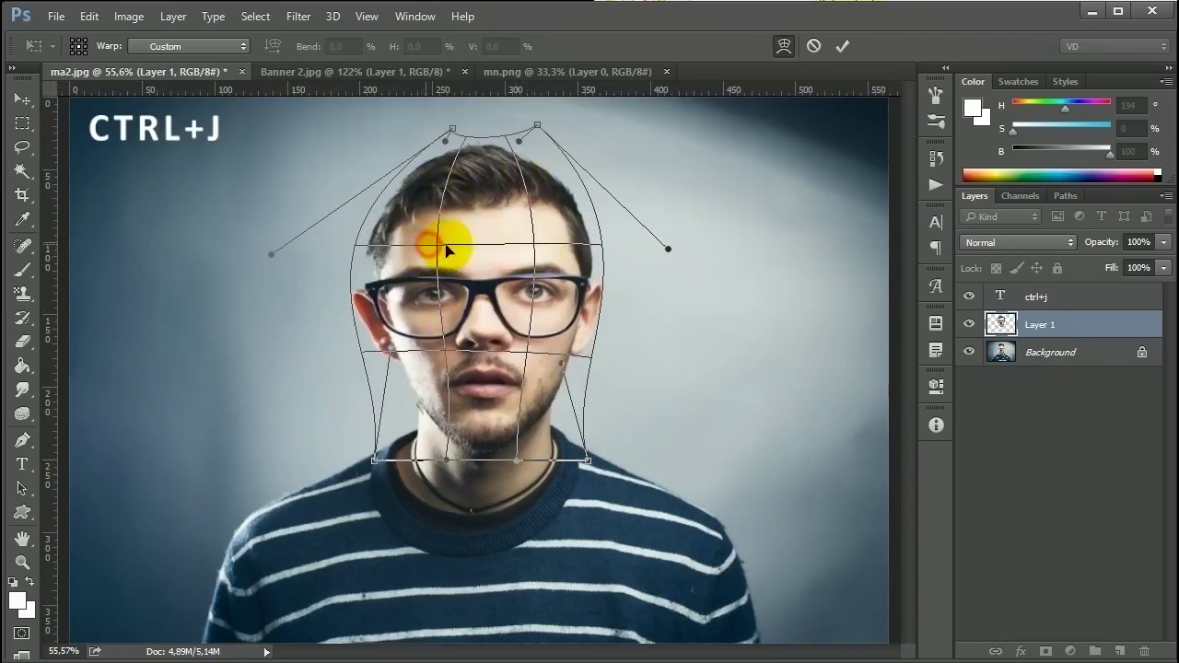
left_click_drag(534, 245, 547, 252)
left_click_drag(458, 245, 424, 248)
left_click_drag(534, 245, 530, 250)
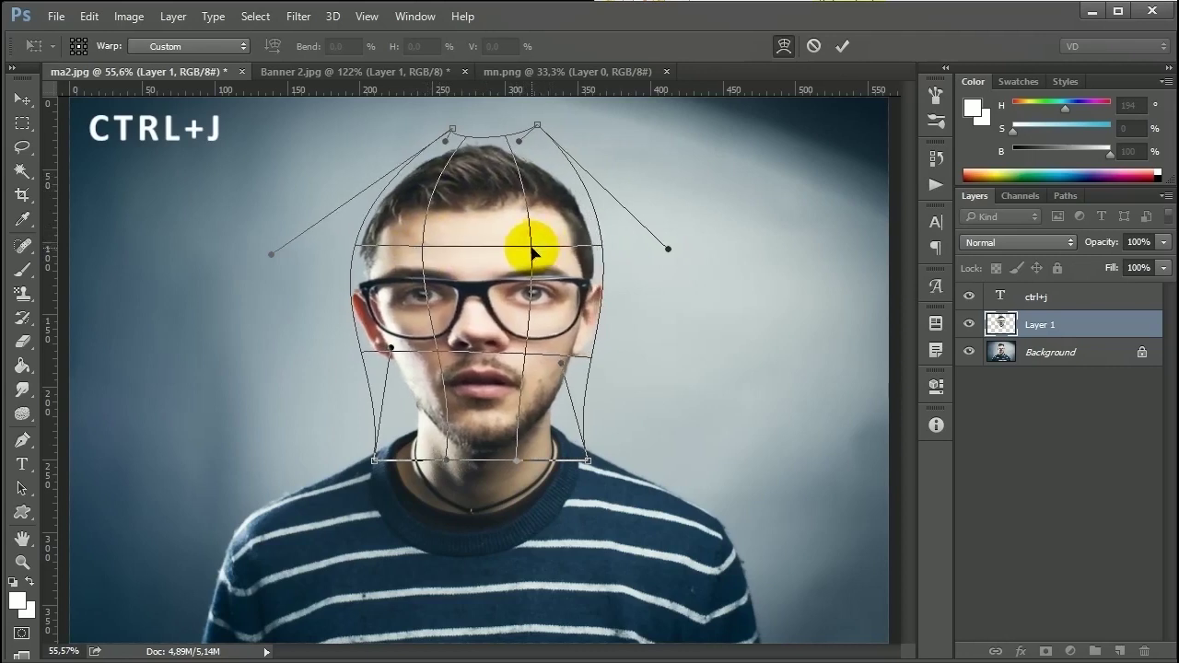
key("Return")
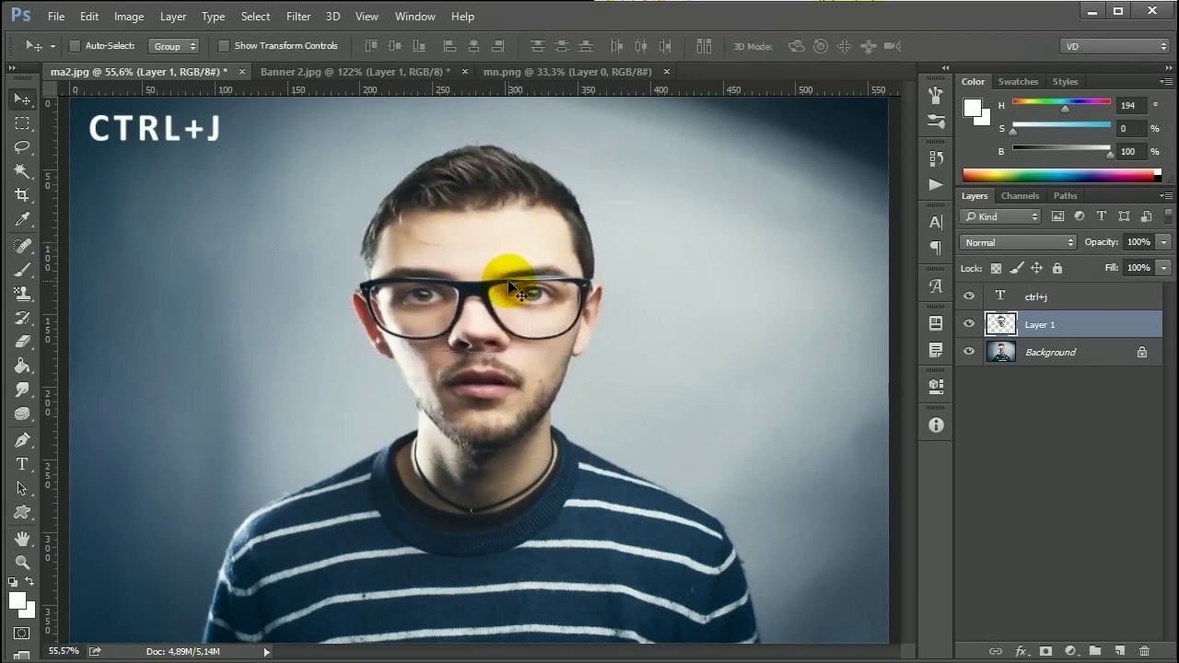
- Undo the warp applied to the cut-out head
scroll(507, 280, "up", 2)
scroll(502, 267, "down", 4)
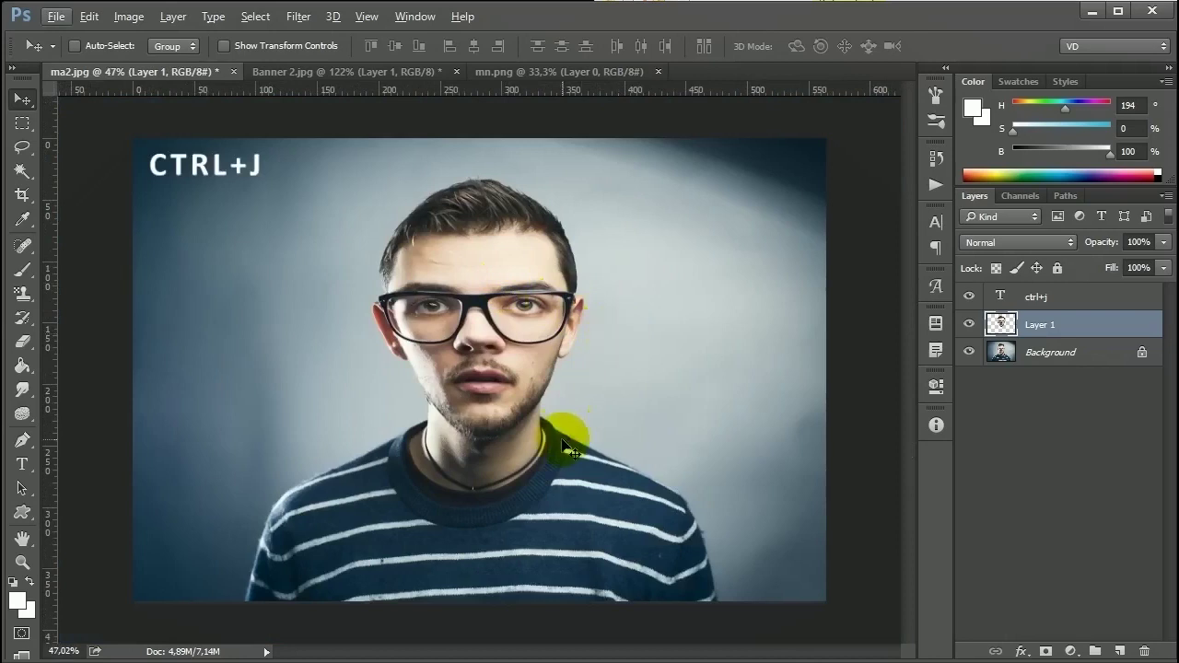
key("ctrl+z")
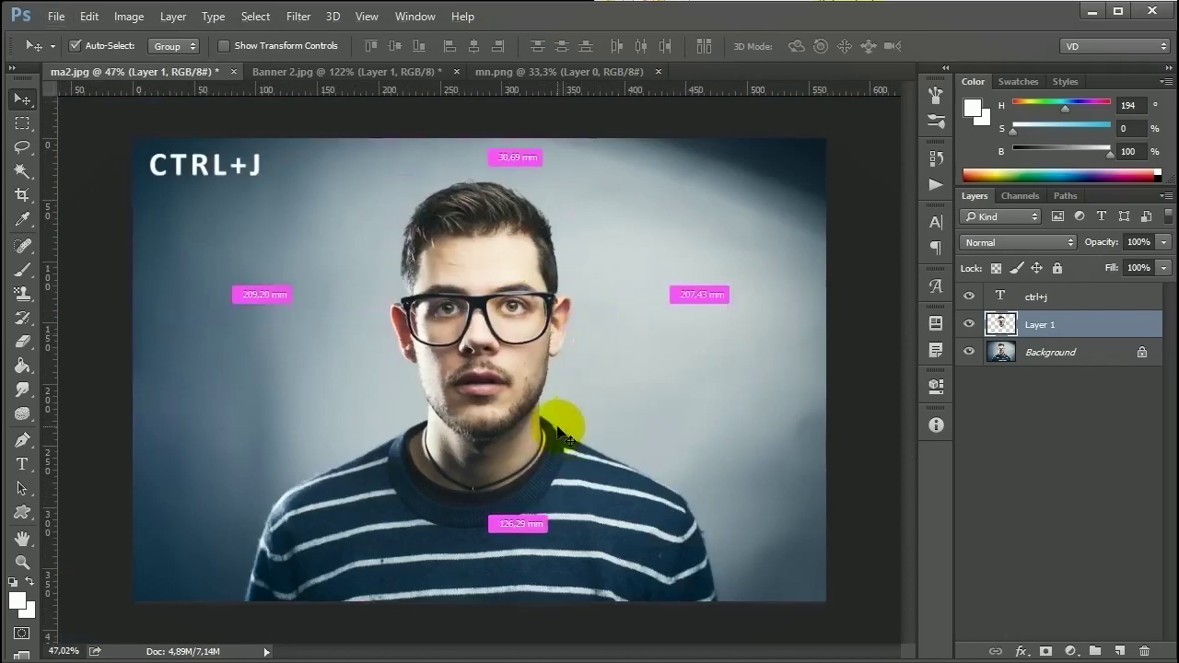
- Start a new Warp on Layer 1 and pull both upper mesh corners far outward to widen the hair
key("ctrl+t")
right_click(502, 304)
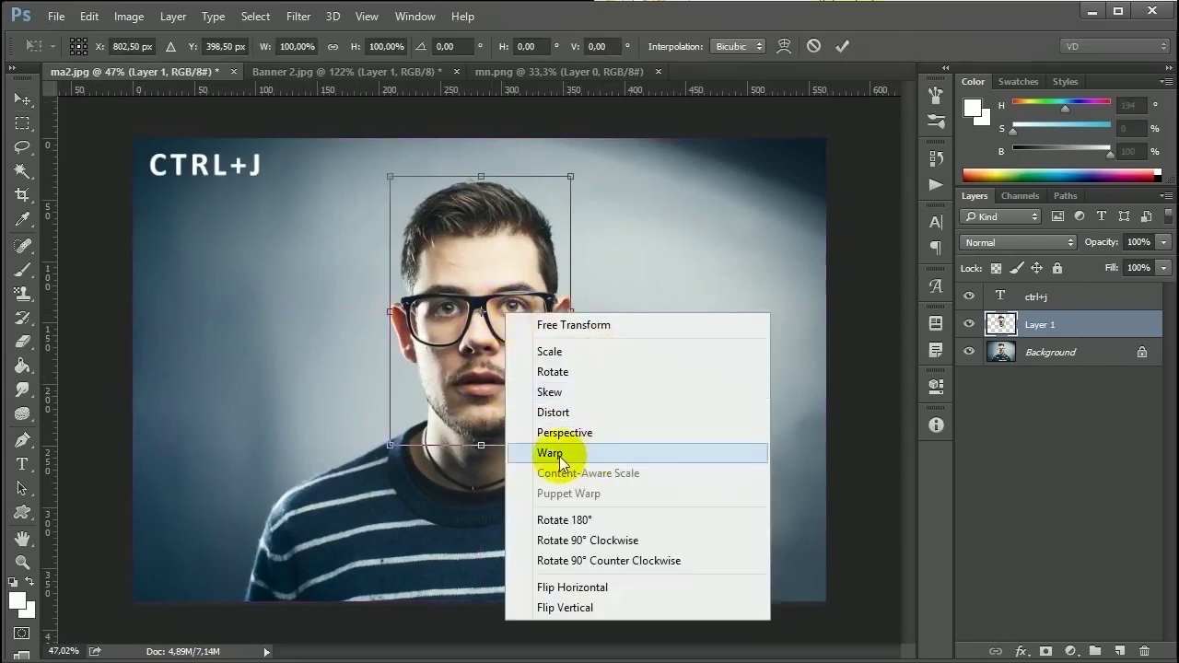
left_click(557, 454)
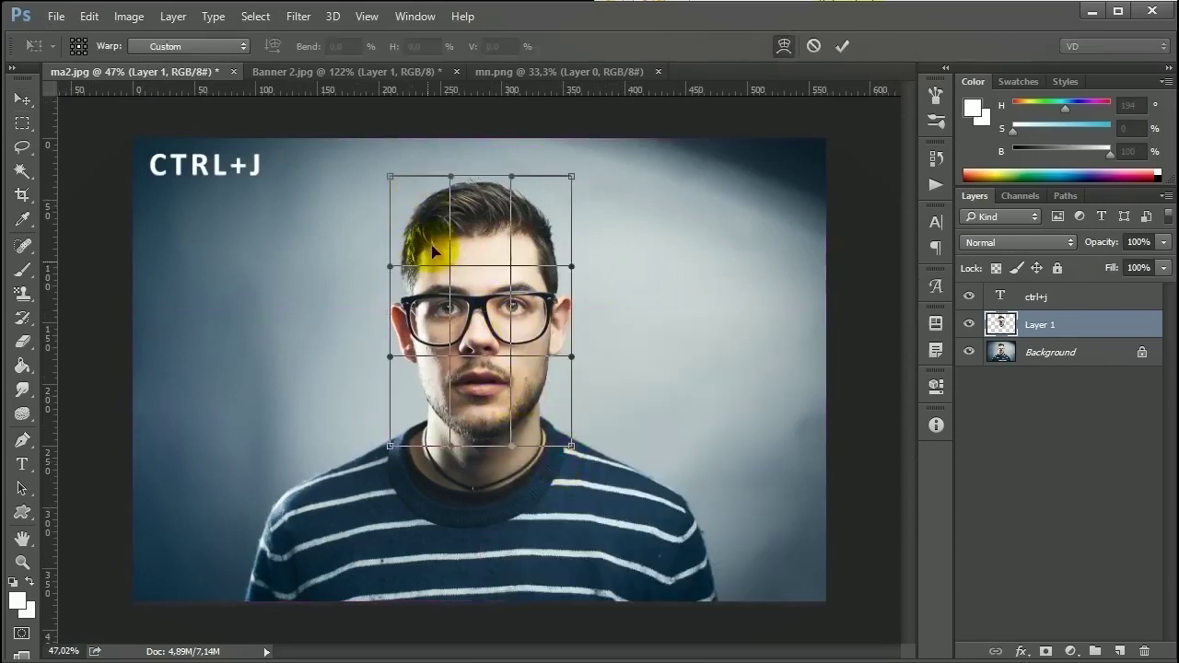
left_click_drag(391, 178, 291, 178)
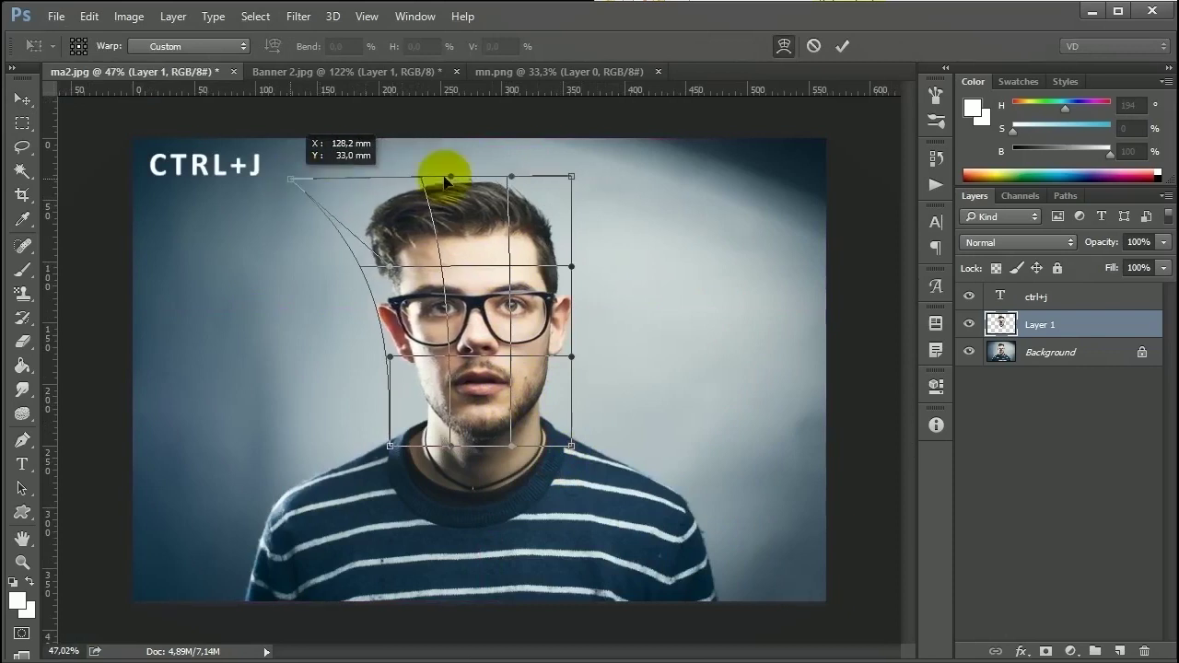
left_click_drag(571, 176, 689, 175)
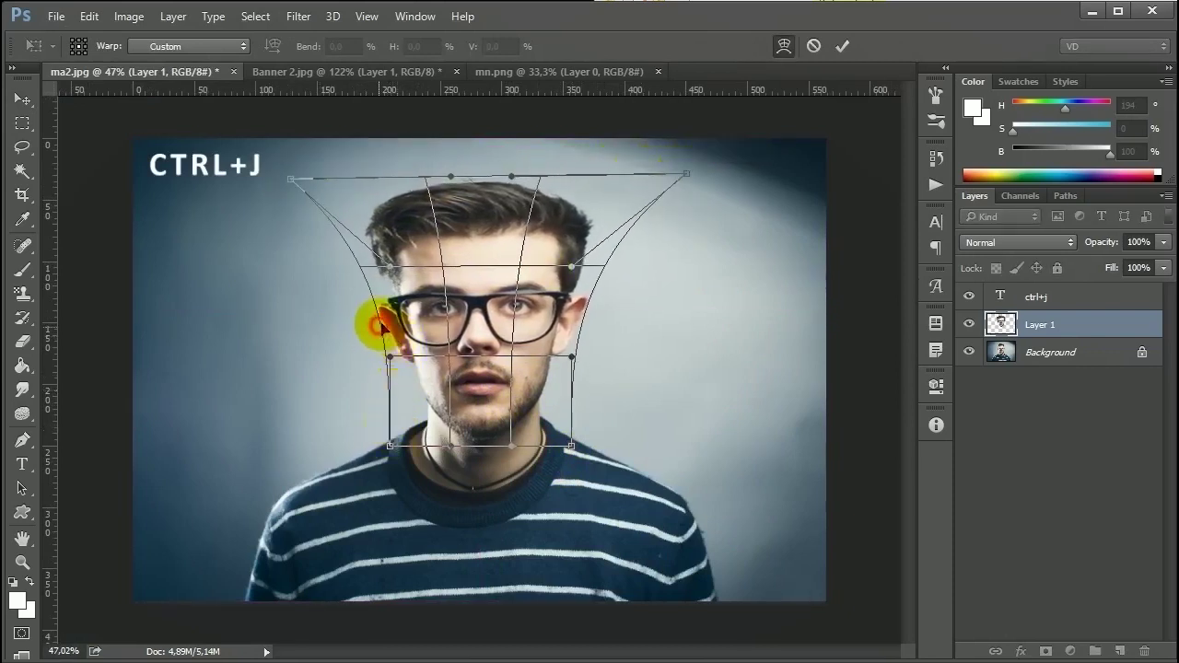
- Warp both cheeks inward and pull the lower jaw areas slightly outward on the cut-out head
left_click_drag(387, 325, 423, 322)
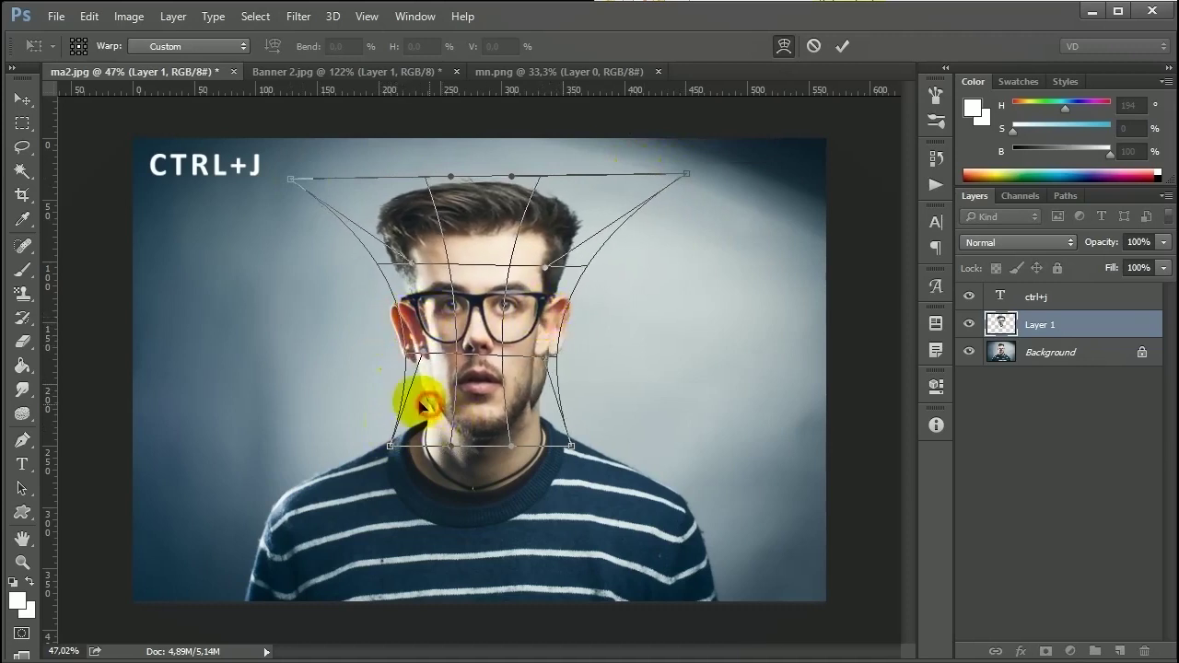
left_click_drag(429, 405, 418, 405)
left_click_drag(520, 406, 532, 433)
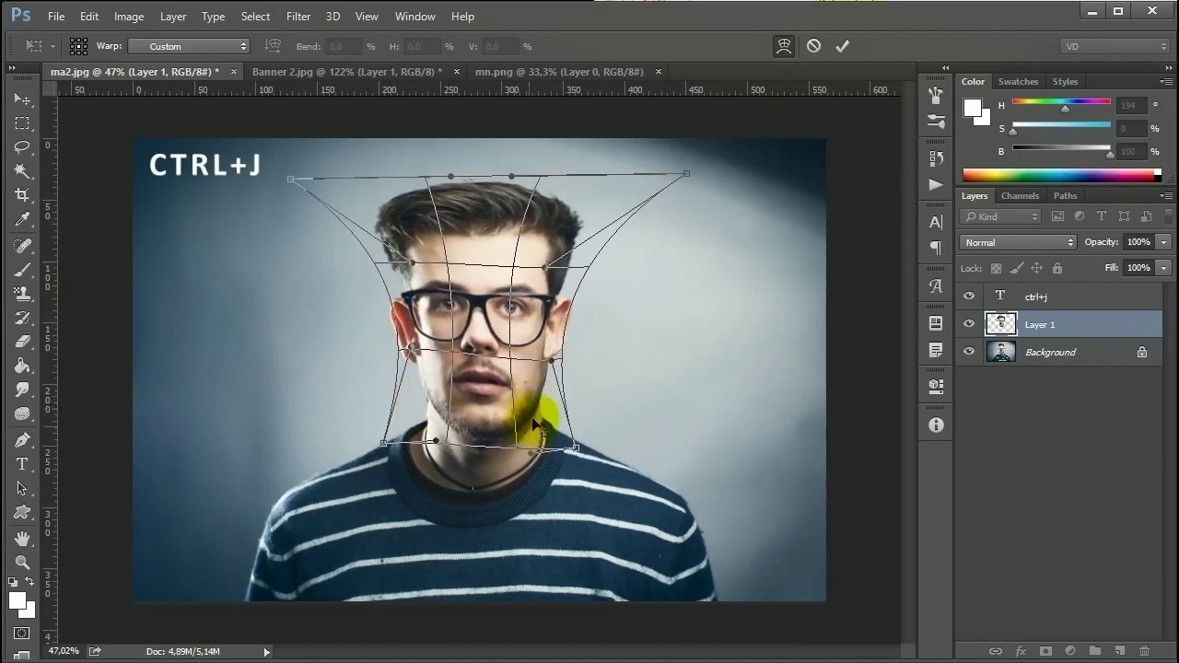
- Refine the warp at the right edge of the jaw and apply it to Layer 1
scroll(532, 432, "up", 4)
left_click_drag(553, 406, 544, 396)
left_click_drag(545, 394, 539, 394)
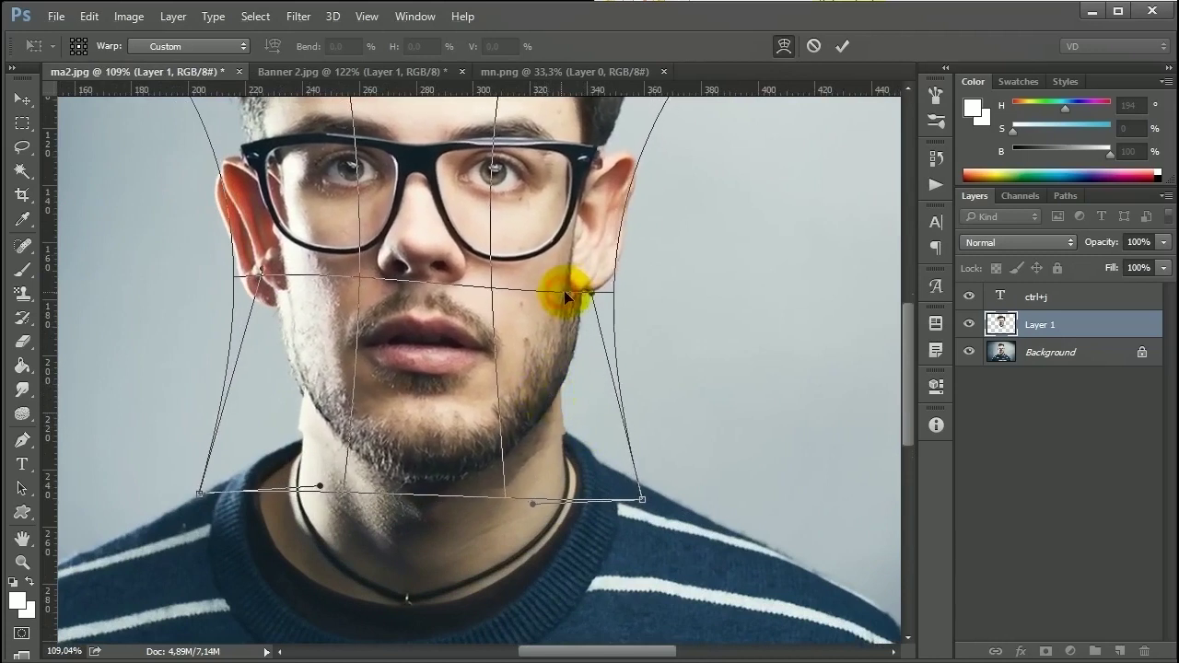
left_click_drag(586, 305, 616, 354)
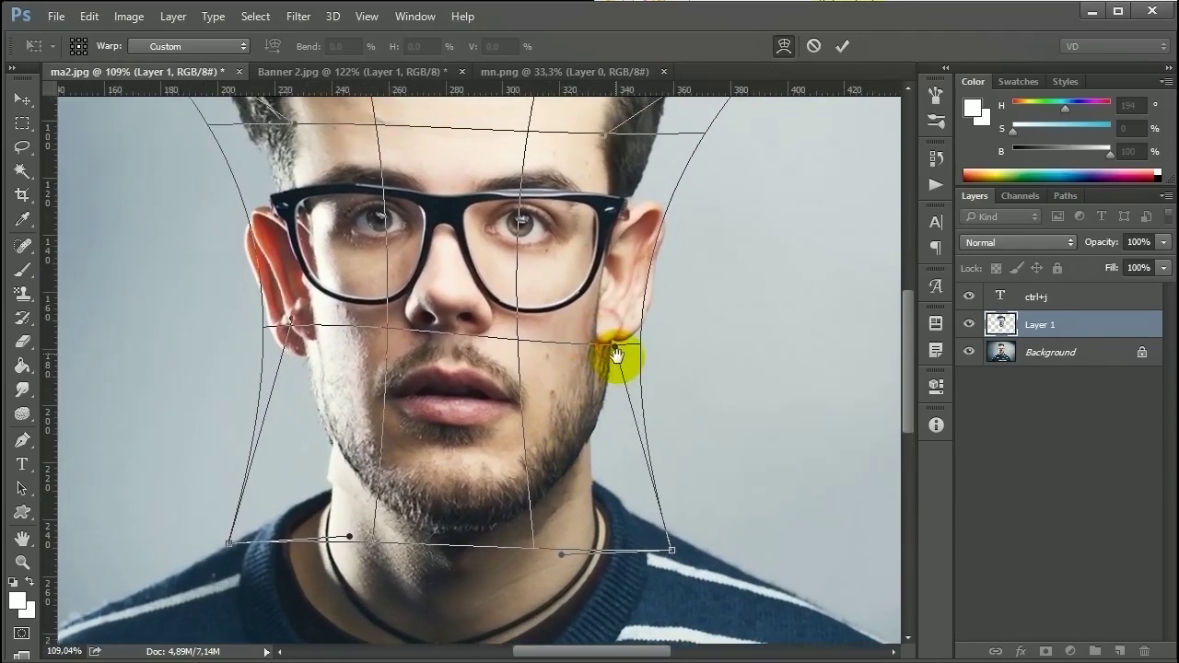
scroll(503, 313, "down", 2)
scroll(366, 235, "up", 3)
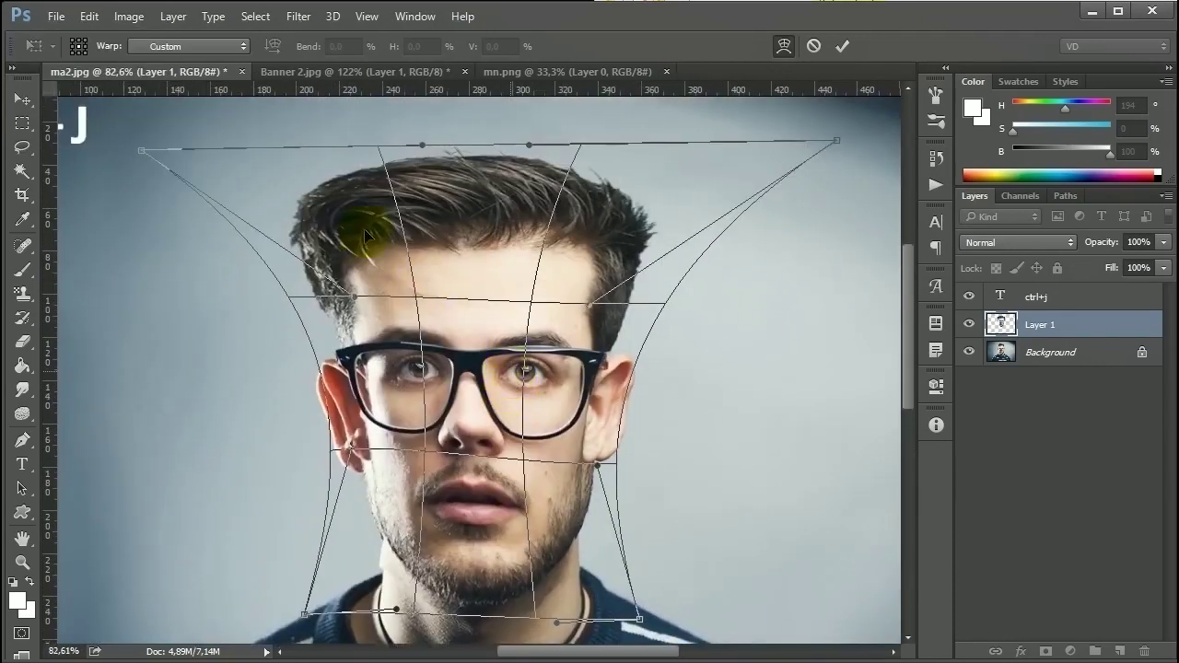
scroll(458, 327, "down", 2)
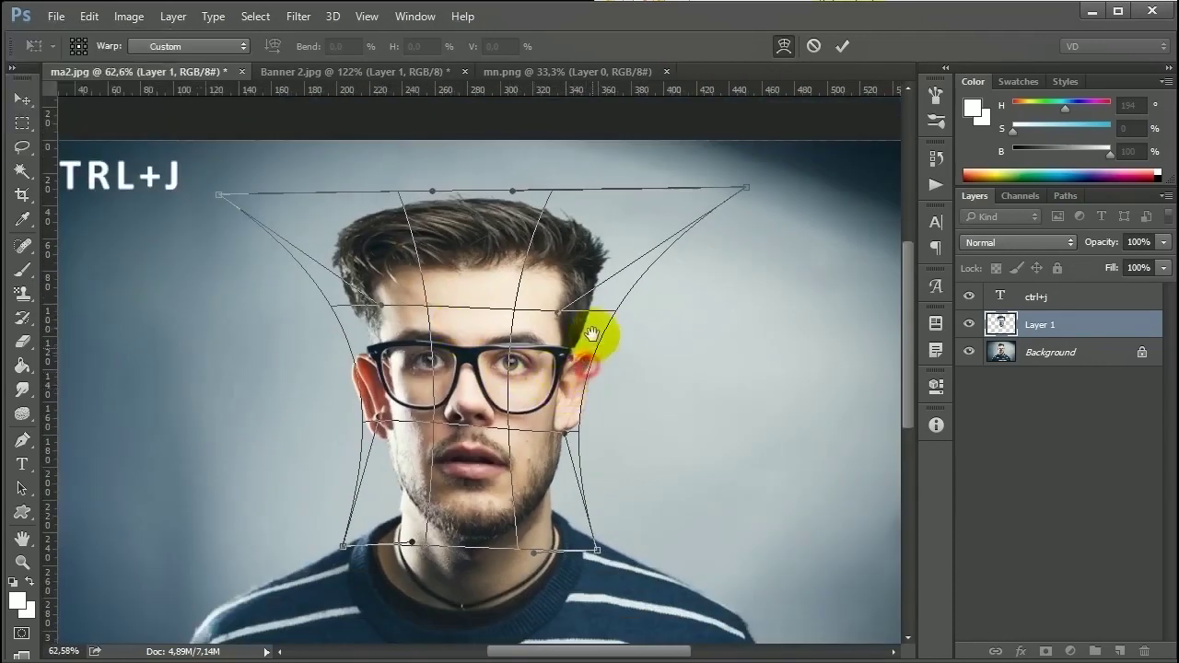
left_click_drag(510, 338, 530, 319)
key("Return")
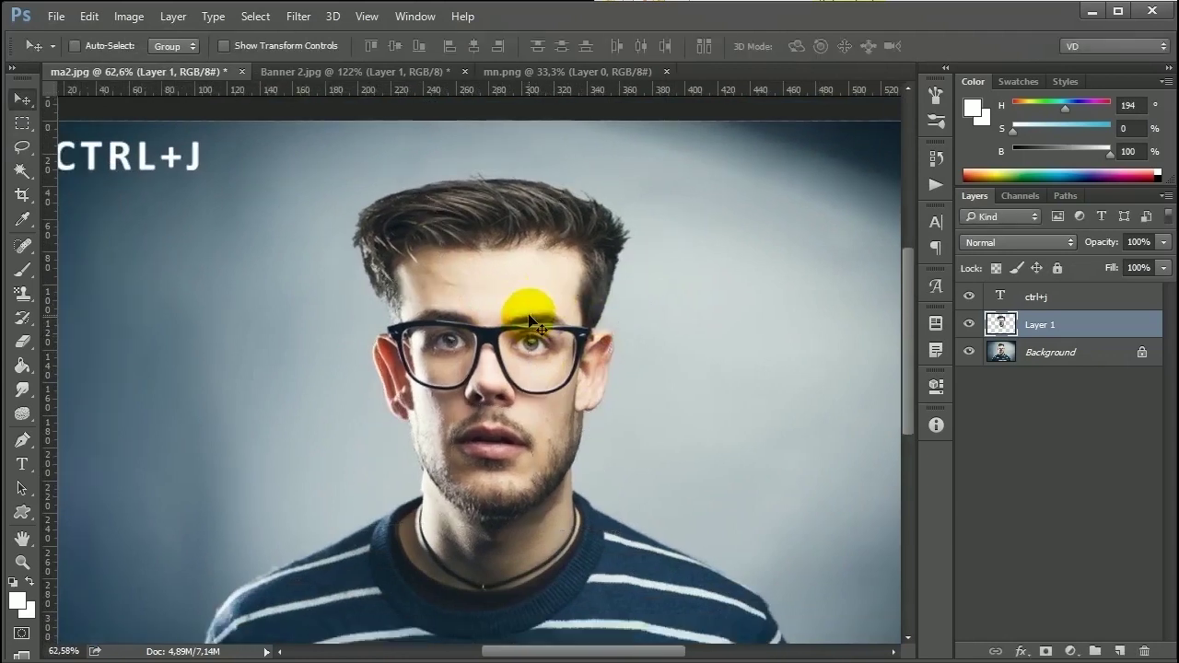
- Hide Layer 1 and duplicate the Background layer
scroll(486, 369, "up", 2)
left_click(974, 326)
left_click(974, 326)
left_click(974, 326)
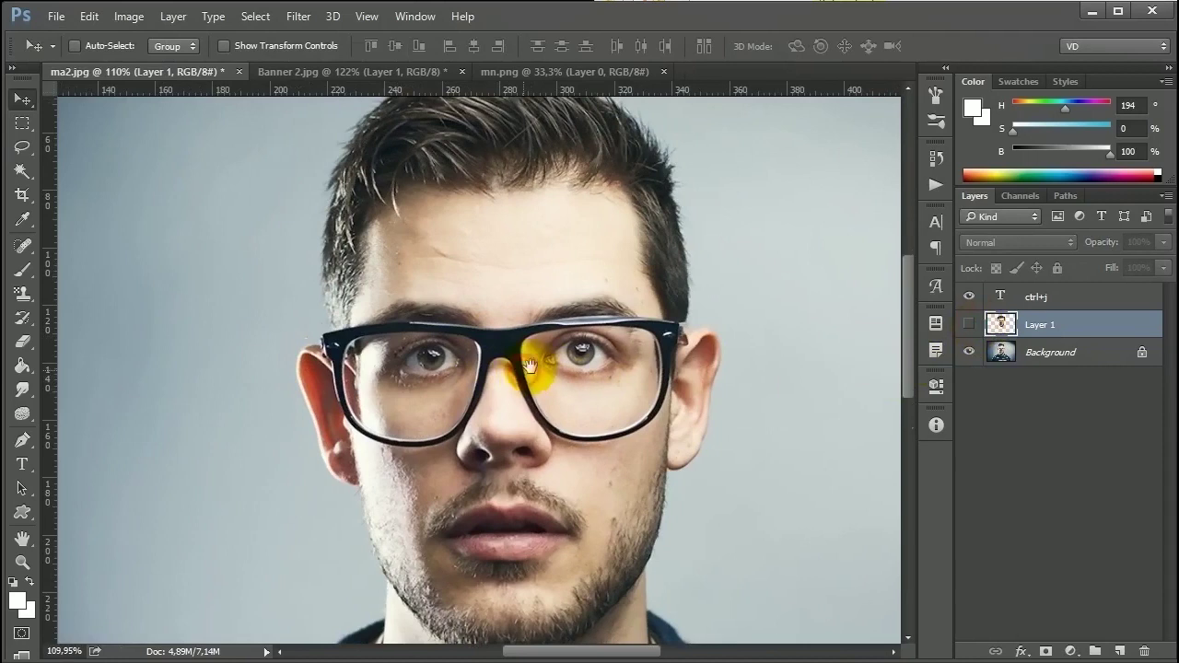
left_click_drag(530, 366, 604, 364)
left_click(1052, 354)
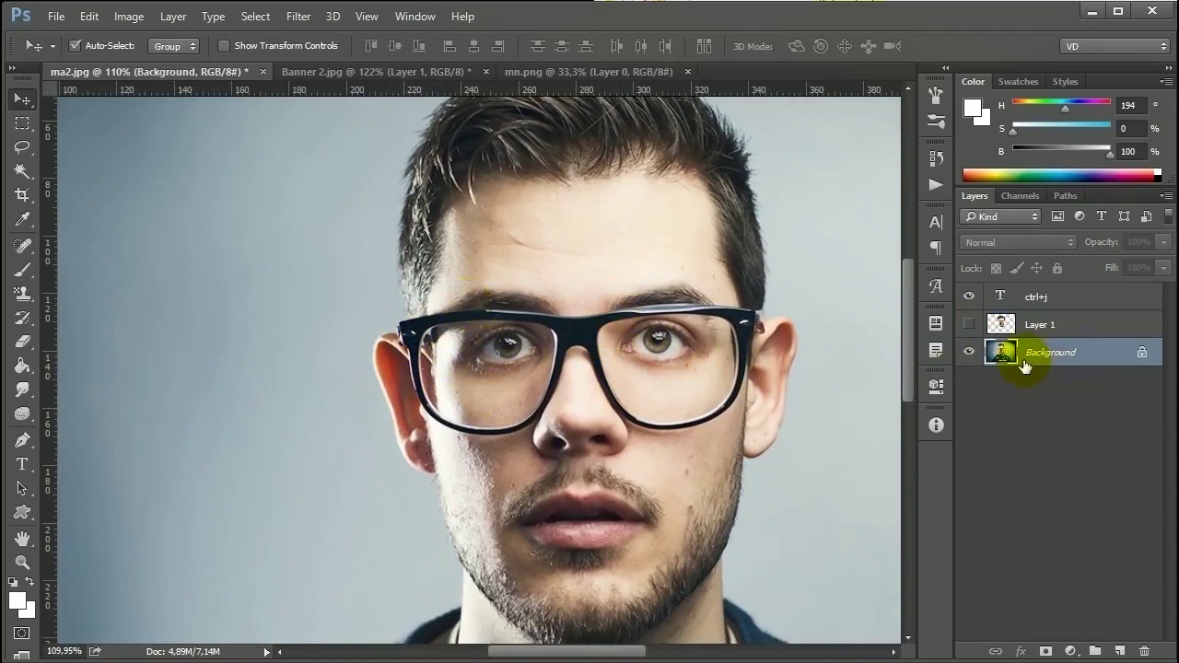
key("ctrl+j")
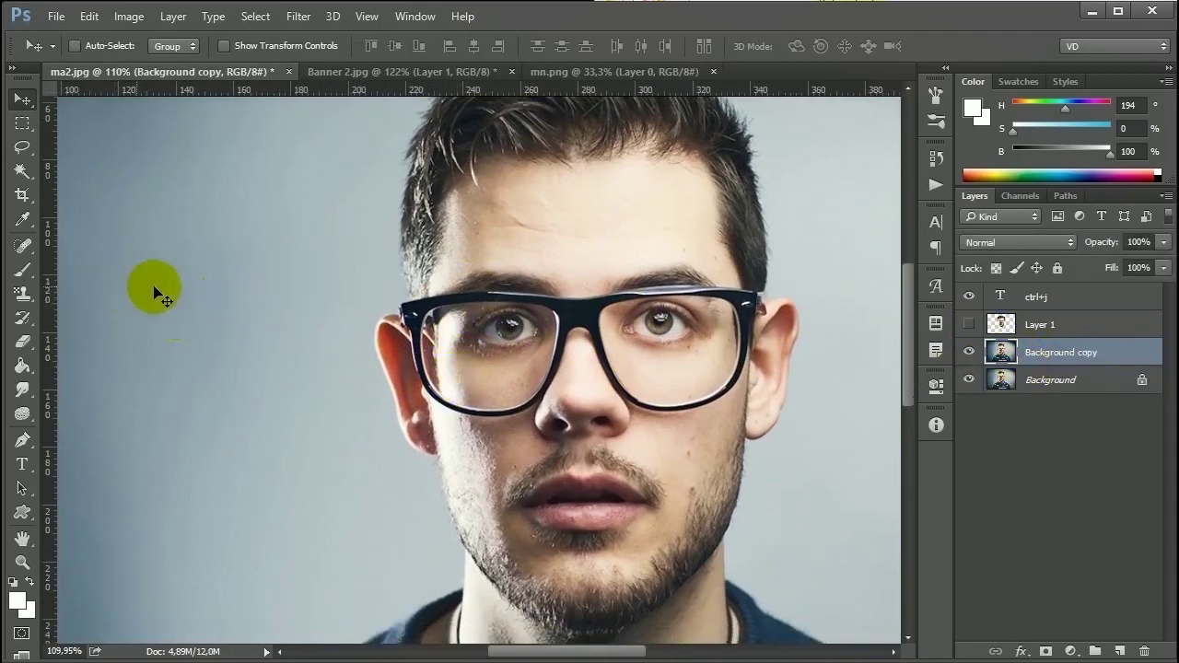
- Sample the gray-blue backdrop and paint over the original ear on the image's left side of Background copy with a size 50 brush
key("b")
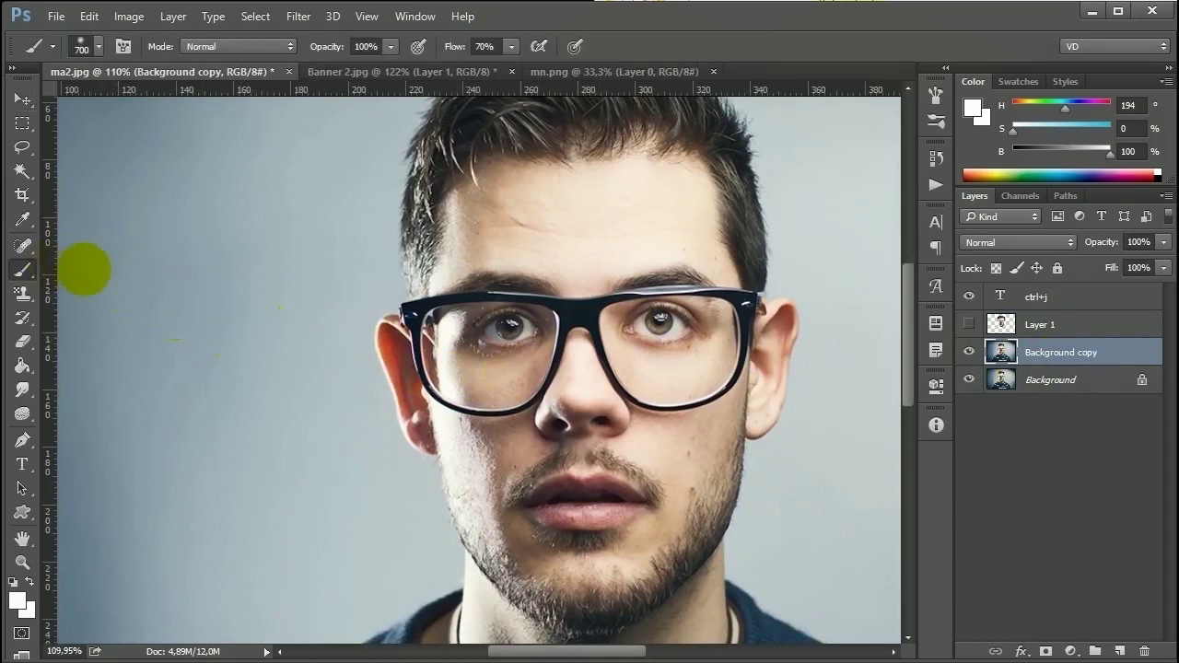
left_click(372, 273, "alt")
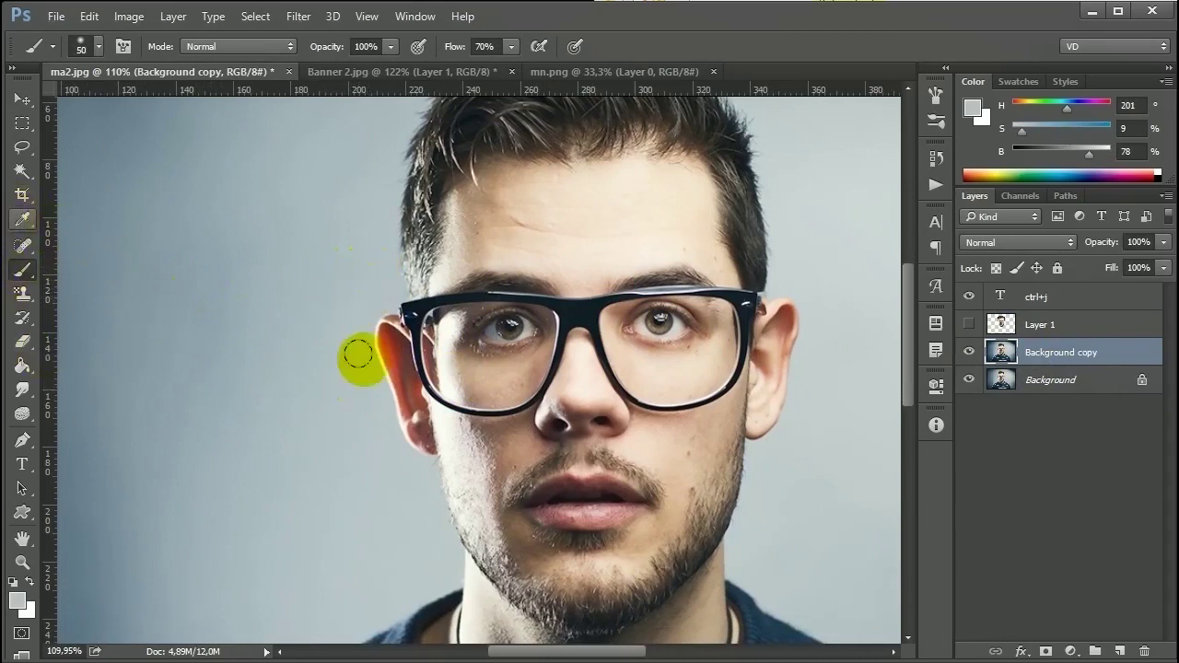
mouse_move(368, 319)
left_mouse_down()
mouse_move(401, 430)
mouse_move(379, 302)
mouse_move(414, 477)
mouse_move(415, 341)
left_mouse_up()
- Show Layer 1 again and paint out the original ear and jaw protruding behind the warped head's right side on Background copy
left_click(966, 324)
scroll(802, 337, "up", 1)
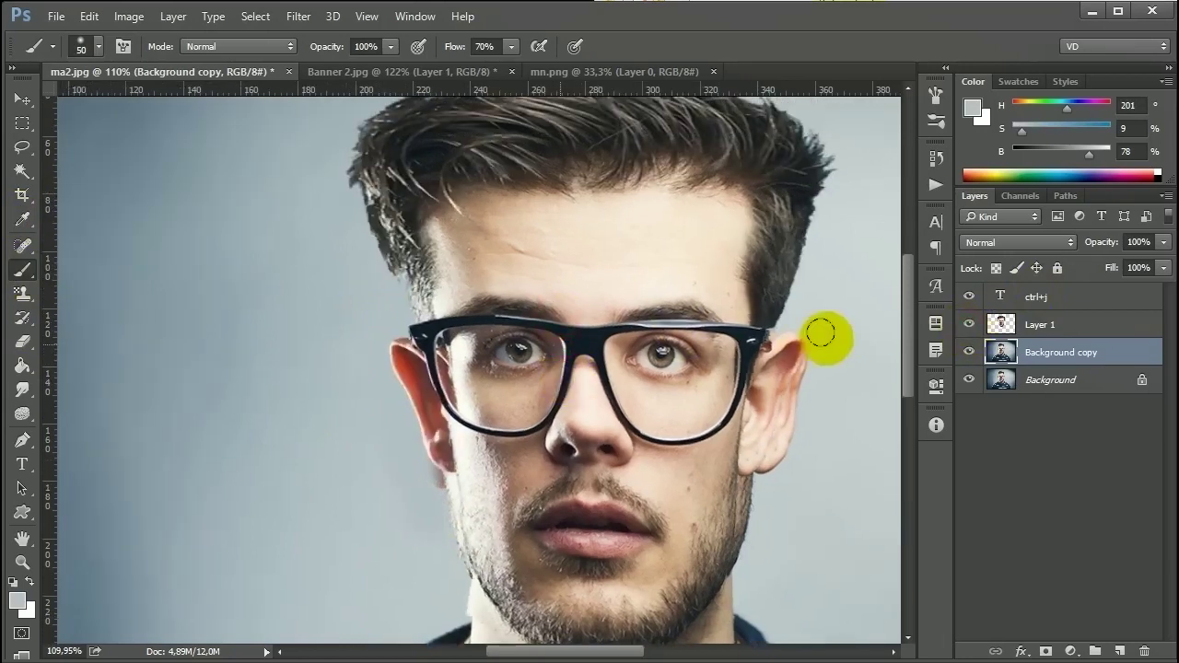
left_click_drag(767, 440, 737, 542)
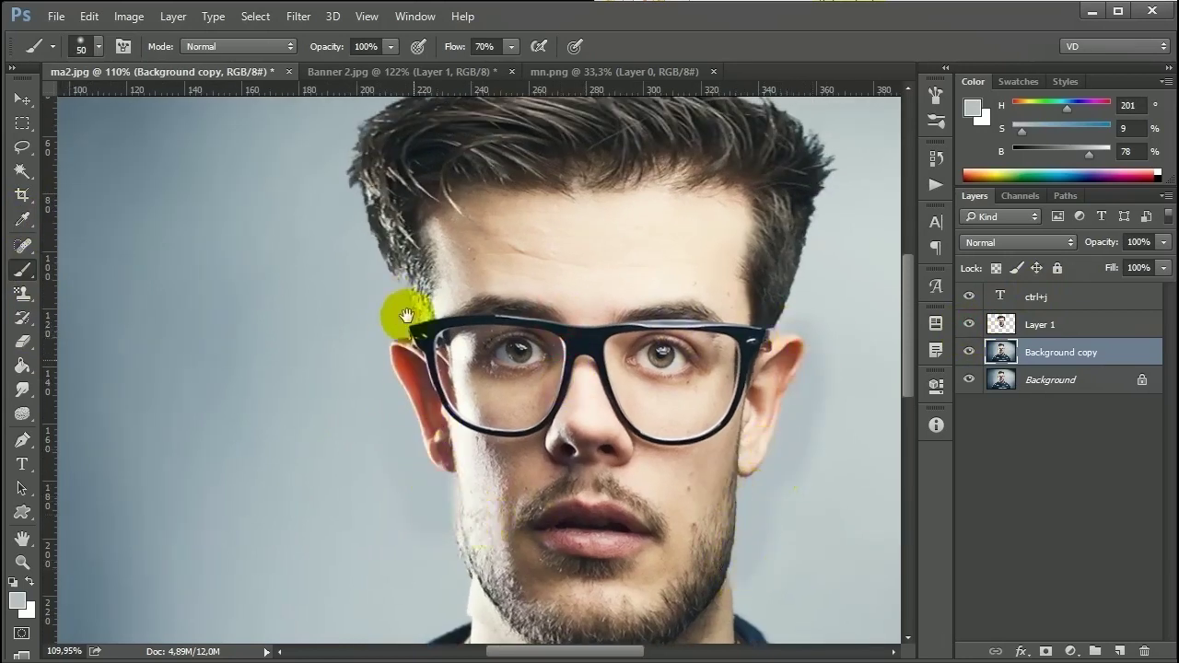
- Try to paint the backdrop color over the neck edges below the jaw on Layer 1 with a size 25 brush
left_click_drag(405, 313, 408, 442)
scroll(718, 506, "down", 3)
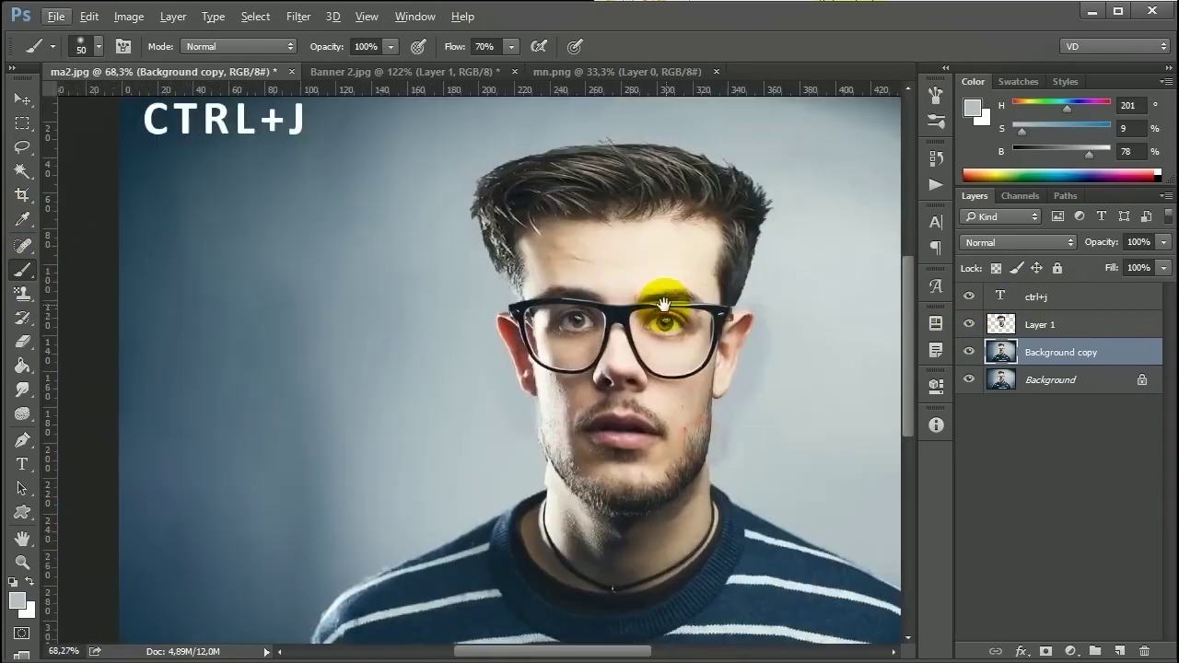
mouse_move(565, 447)
left_mouse_down()
mouse_move(540, 452)
mouse_move(540, 487)
left_mouse_up()
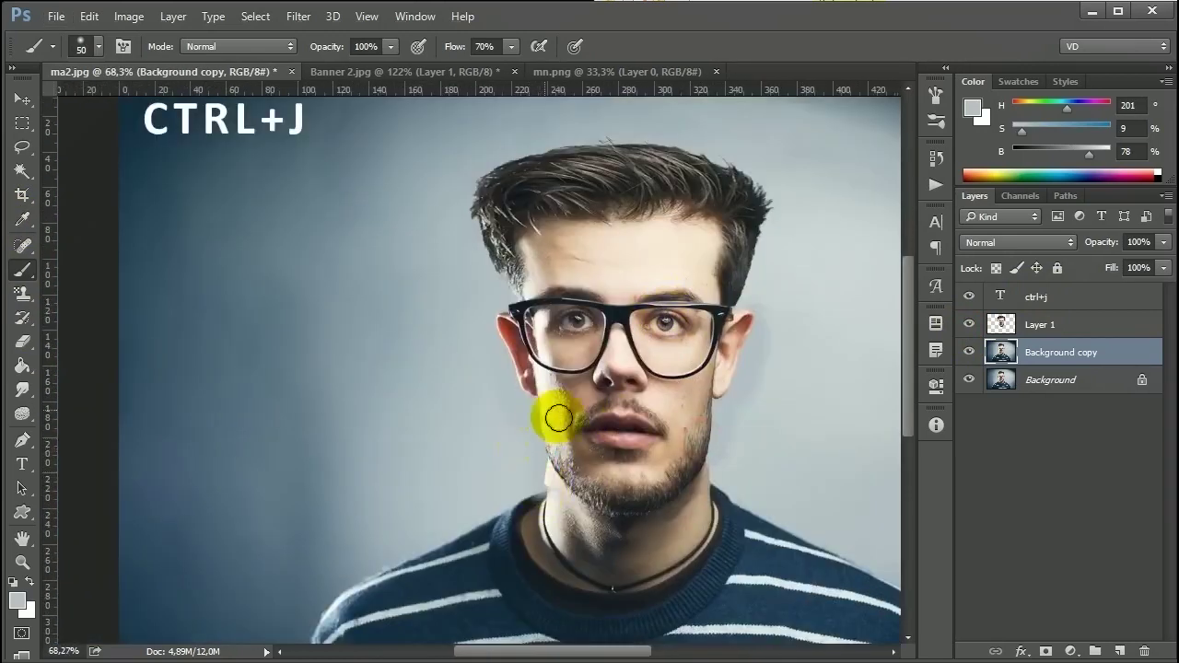
scroll(545, 408, "up", 5)
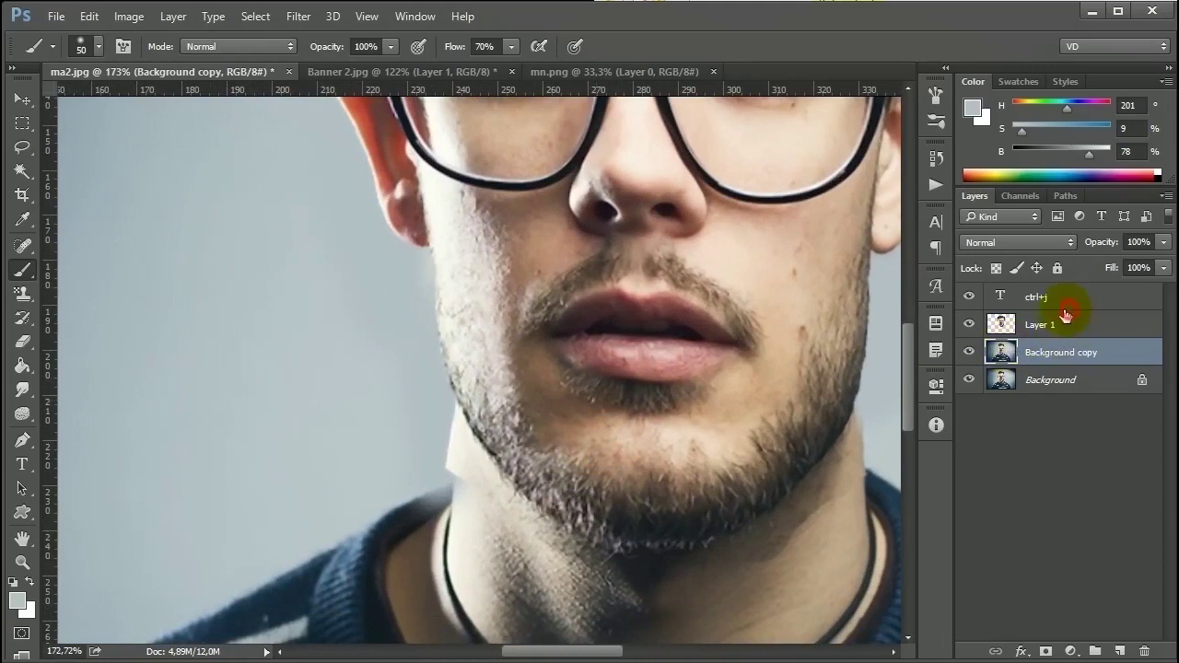
left_click(1064, 312)
left_click(995, 322)
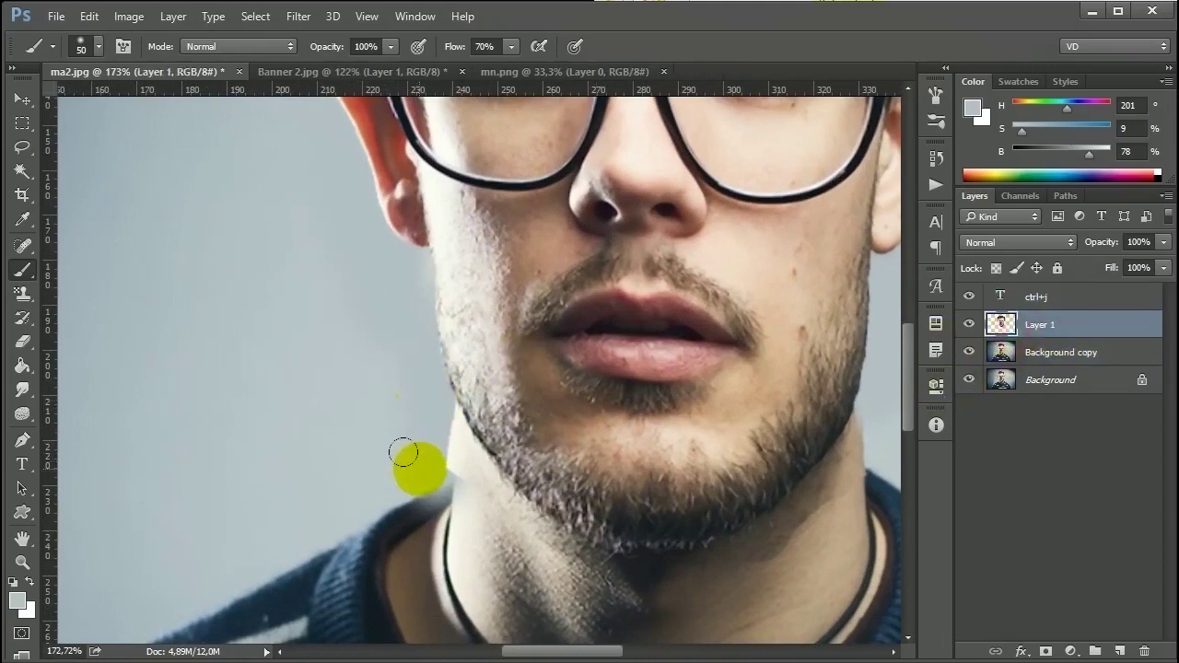
key("bracketleft")
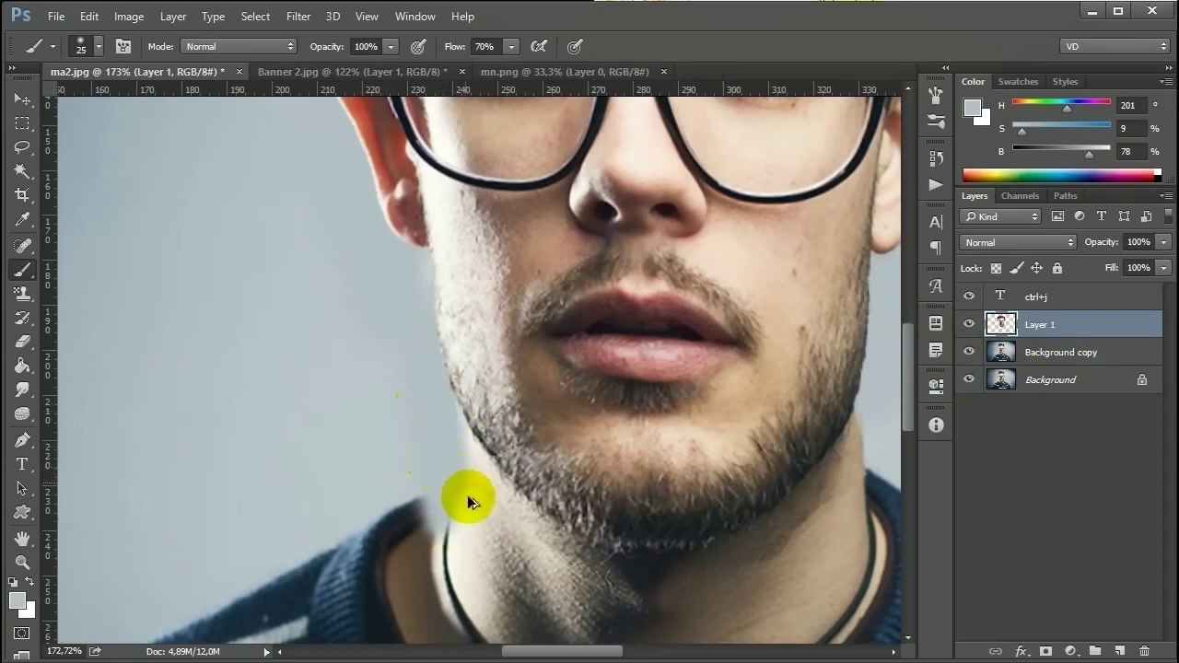
mouse_move(515, 493)
left_mouse_down()
mouse_move(448, 477)
mouse_move(445, 432)
mouse_move(514, 479)
left_mouse_up()
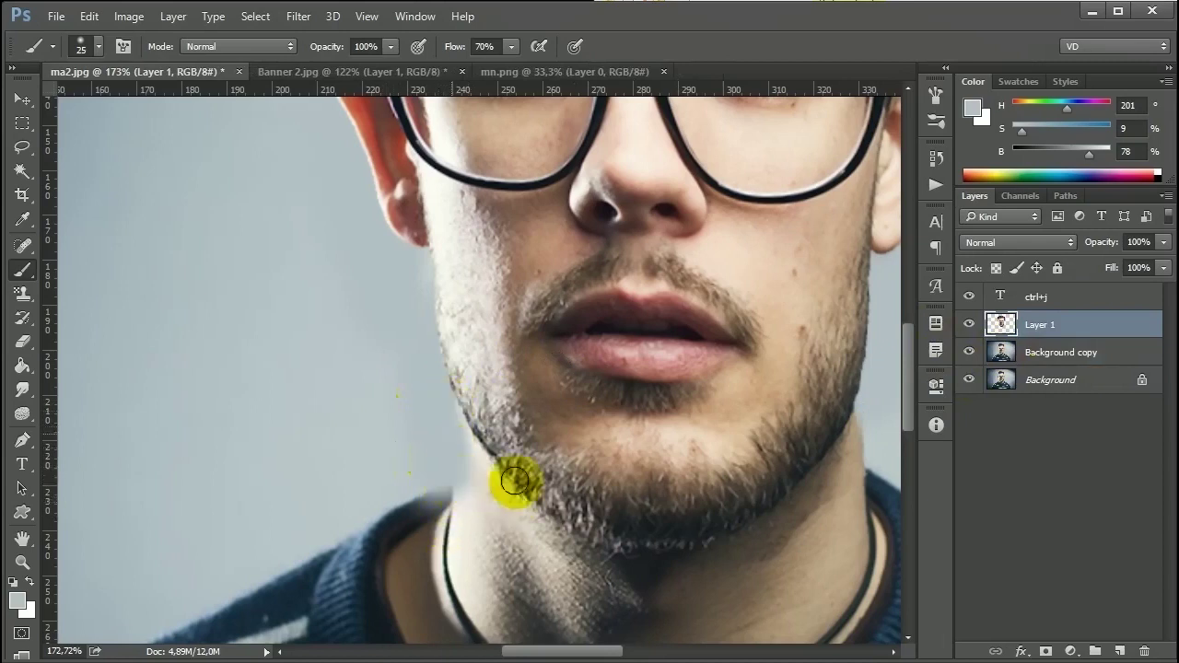
scroll(514, 479, "right", 3)
mouse_move(774, 432)
left_mouse_down()
mouse_move(724, 509)
mouse_move(738, 543)
left_mouse_up()
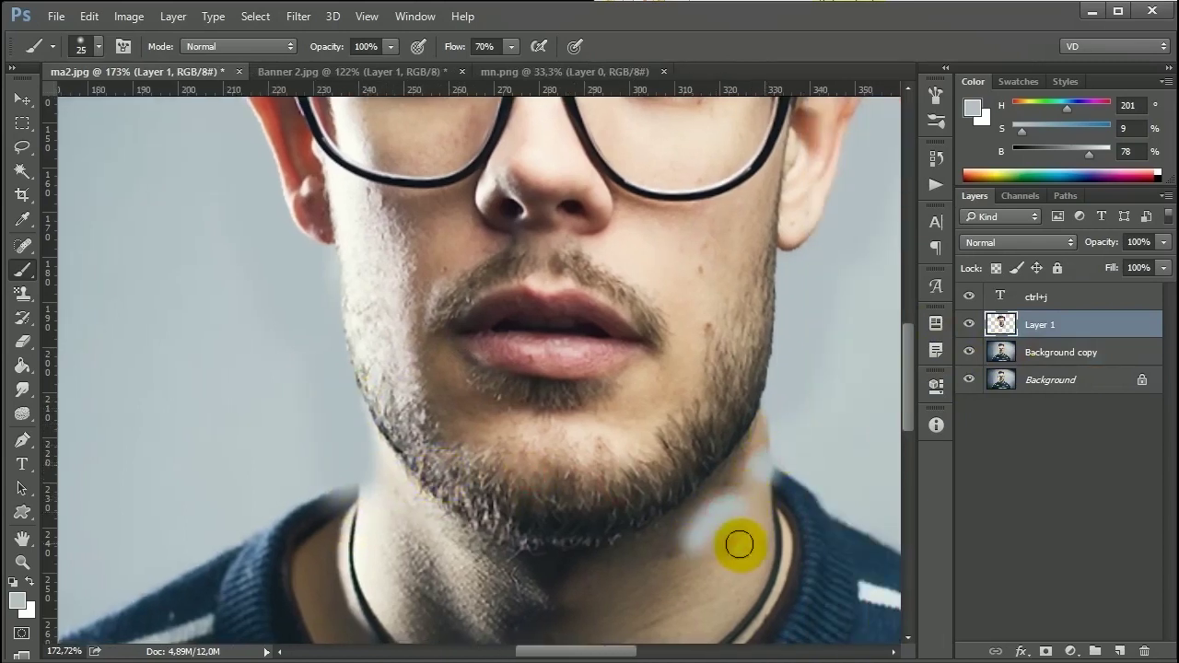
key("ctrl+z")
- Compare the jaw and neck area with Layer 1 hidden and shown to check which layer holds the leftover edges
left_click(968, 324)
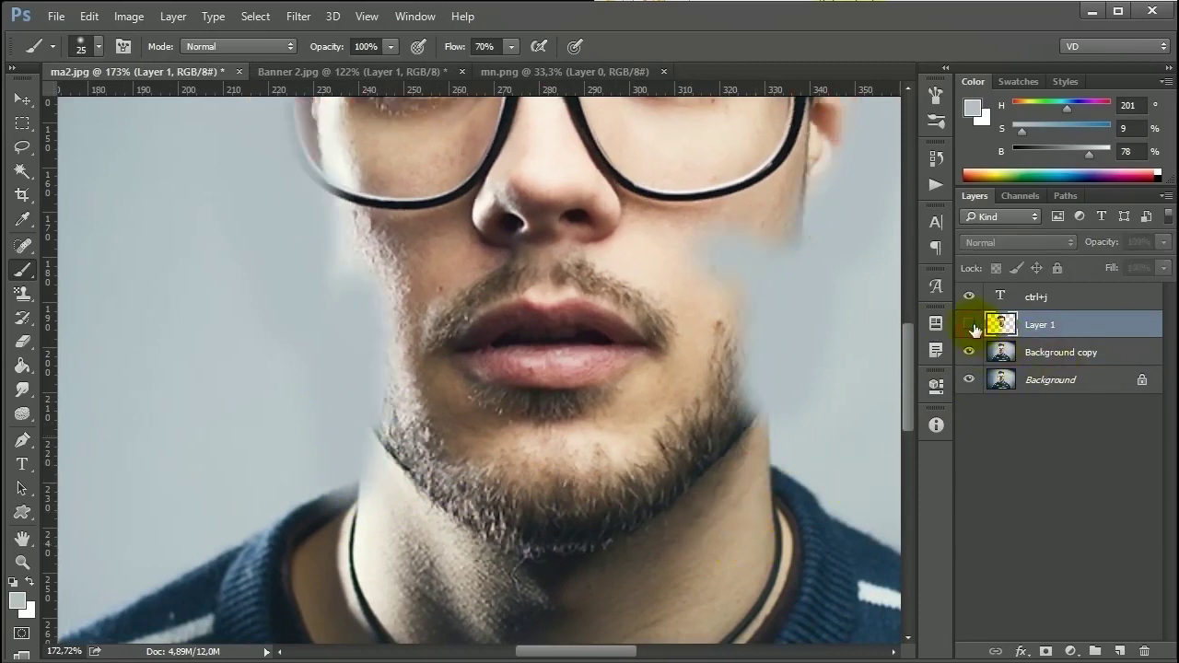
scroll(801, 348, "down", 1)
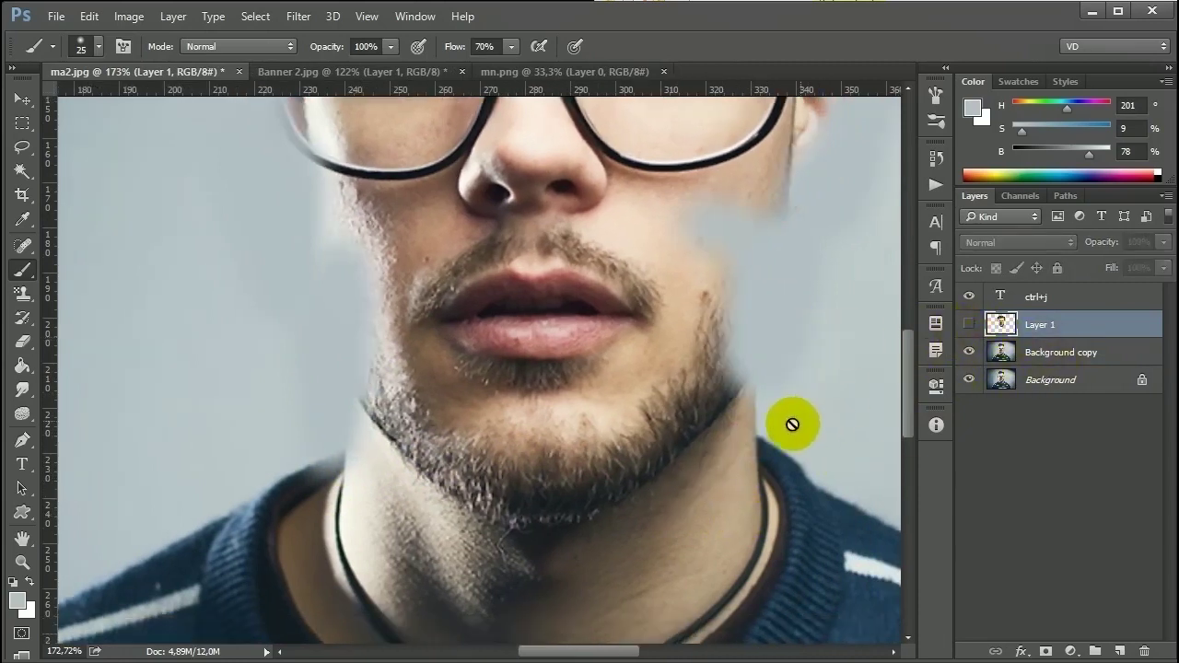
left_click(968, 325)
left_click(968, 324)
left_click(968, 324)
left_click(968, 324)
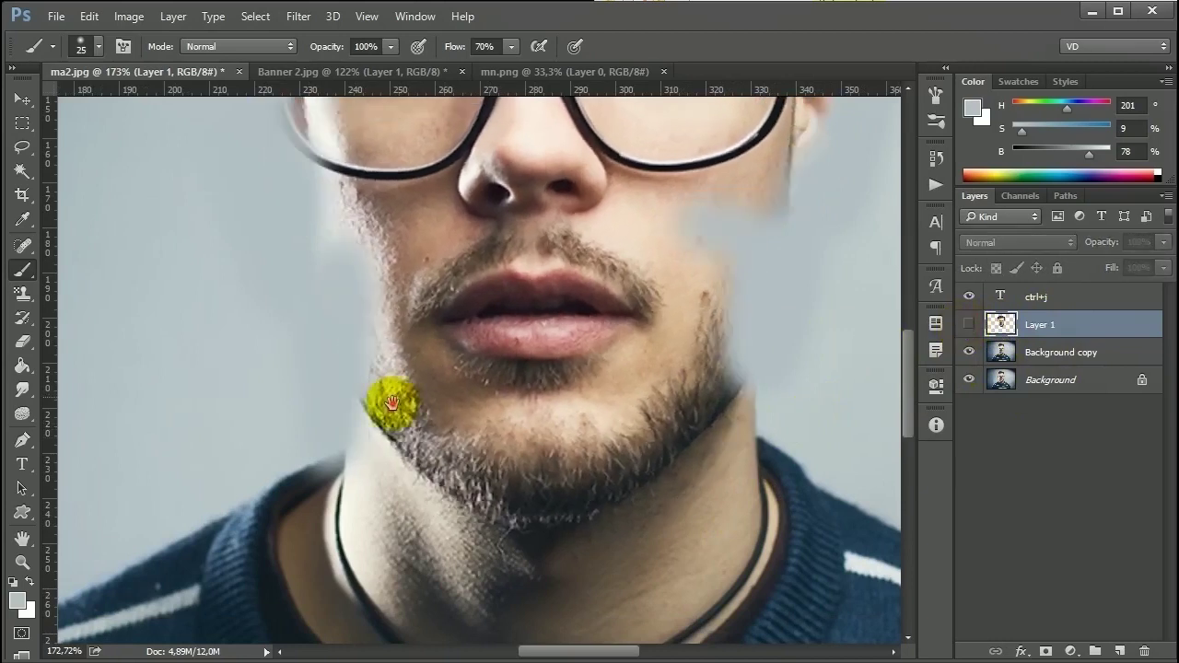
left_click_drag(390, 400, 400, 466)
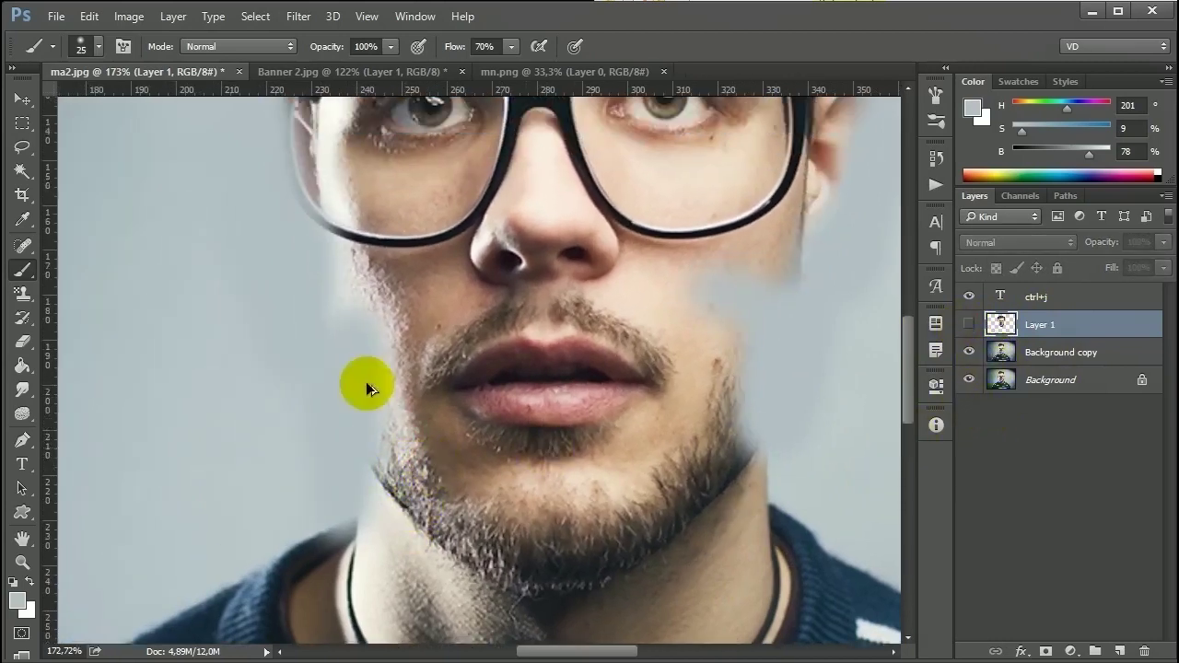
key("ctrl+comma")
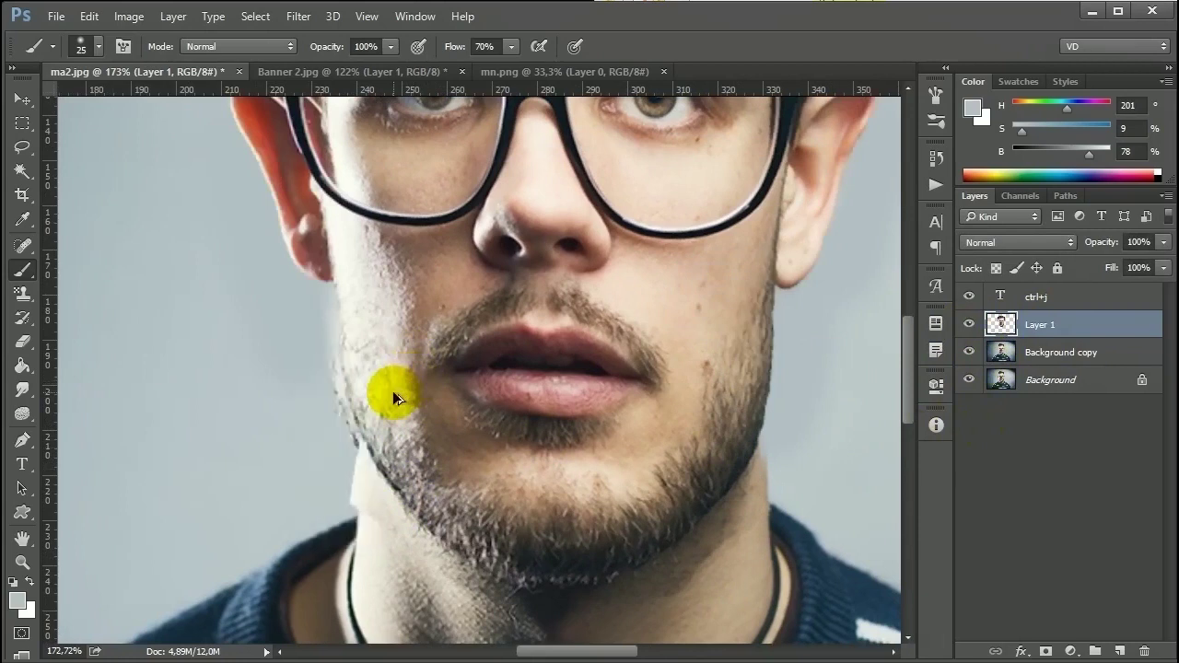
- Erase the leftover fringe along the jaw and neck on the image's left side of Layer 1 with a size 30 eraser
key("e")
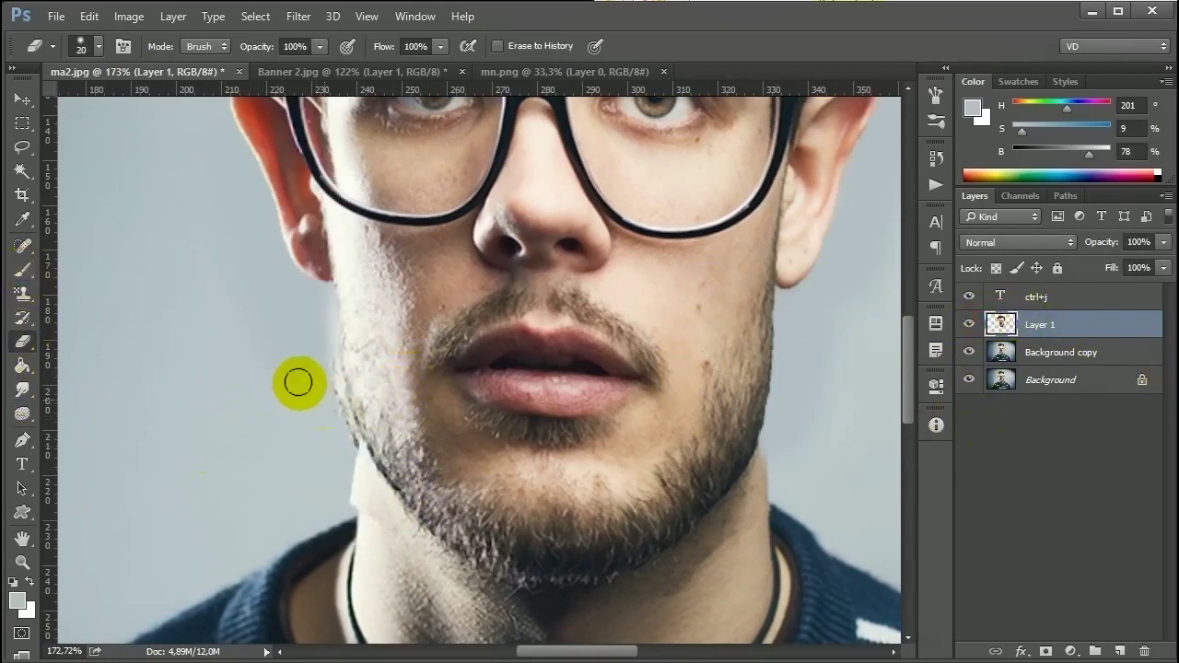
right_click(301, 340)
double_click(327, 512)
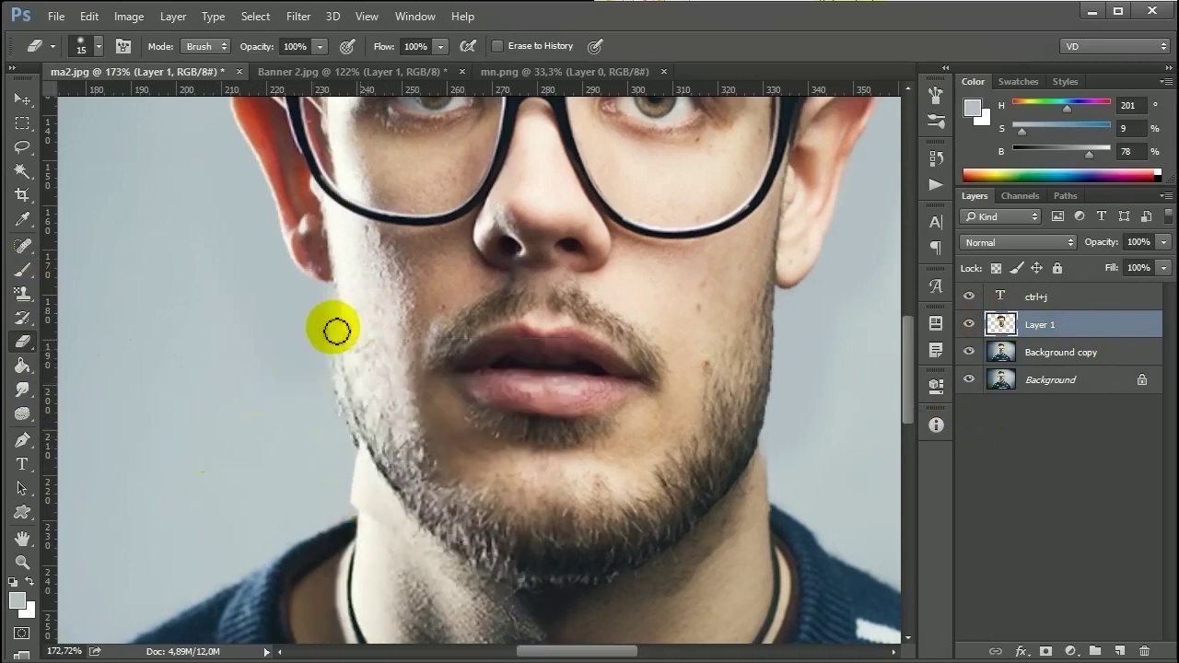
left_click_drag(382, 341, 344, 350)
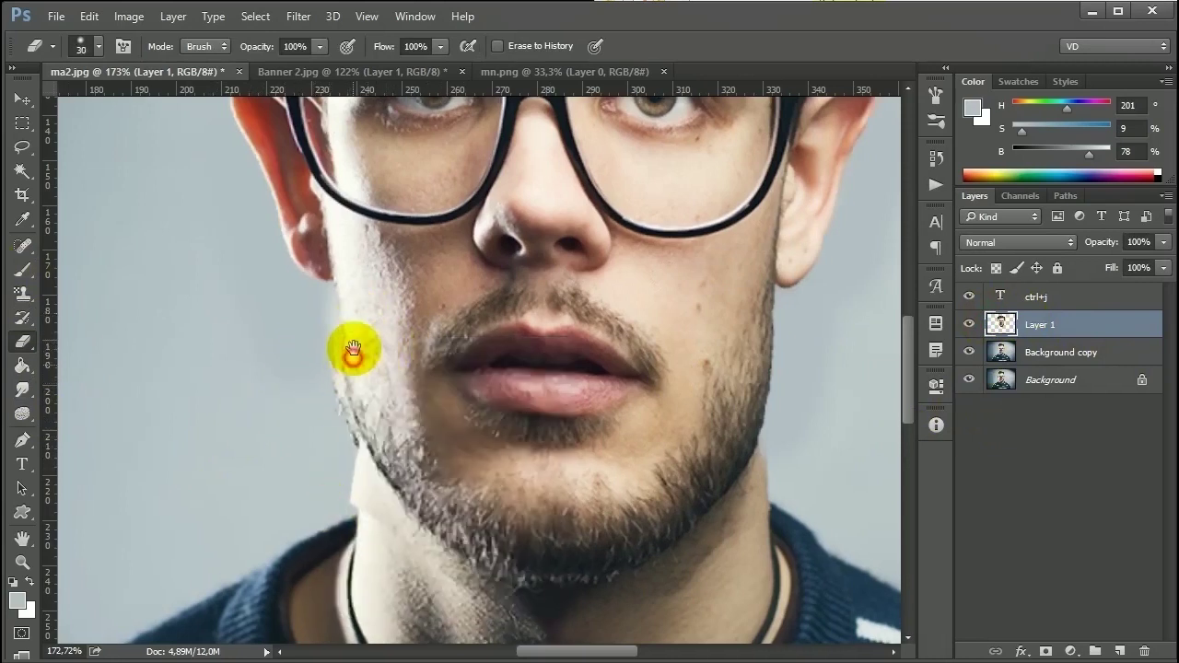
scroll(368, 352, "down", 1)
mouse_move(363, 300)
left_mouse_down()
mouse_move(322, 327)
mouse_move(334, 485)
mouse_move(341, 429)
left_mouse_up()
- Hide Layer 1, sample the nearby backdrop and paint over the original left cheek and jaw edge on Background copy with a size 25 brush
left_click(938, 380)
left_click(1063, 356)
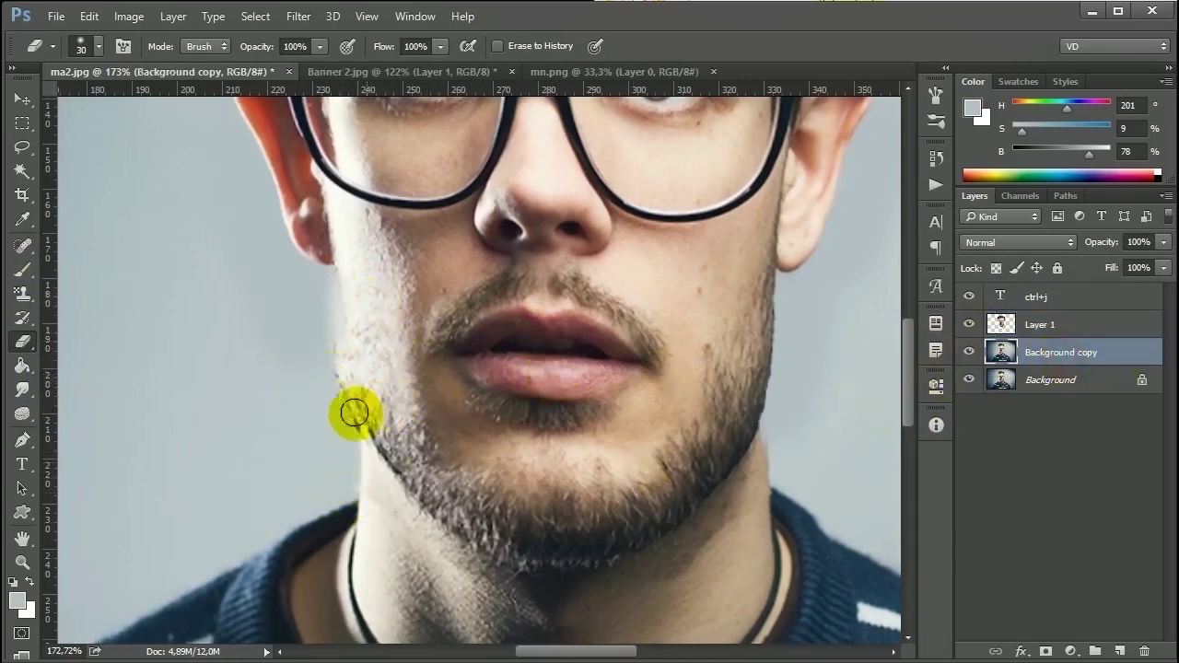
key("b")
left_click(968, 325)
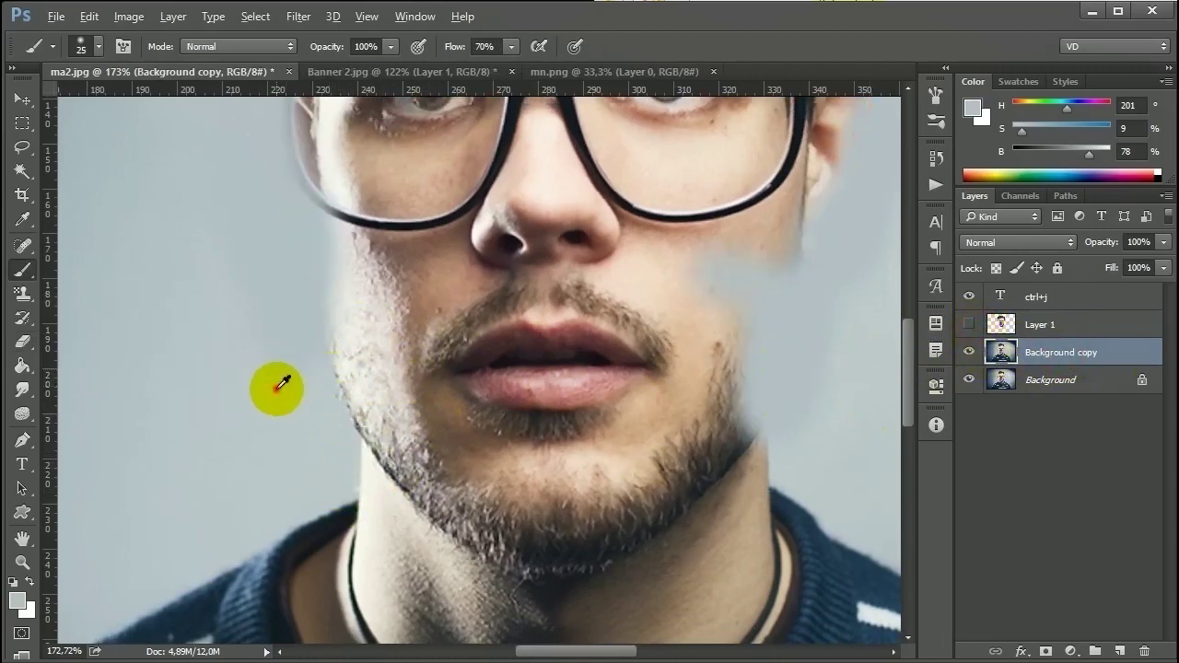
left_click(276, 388, "alt")
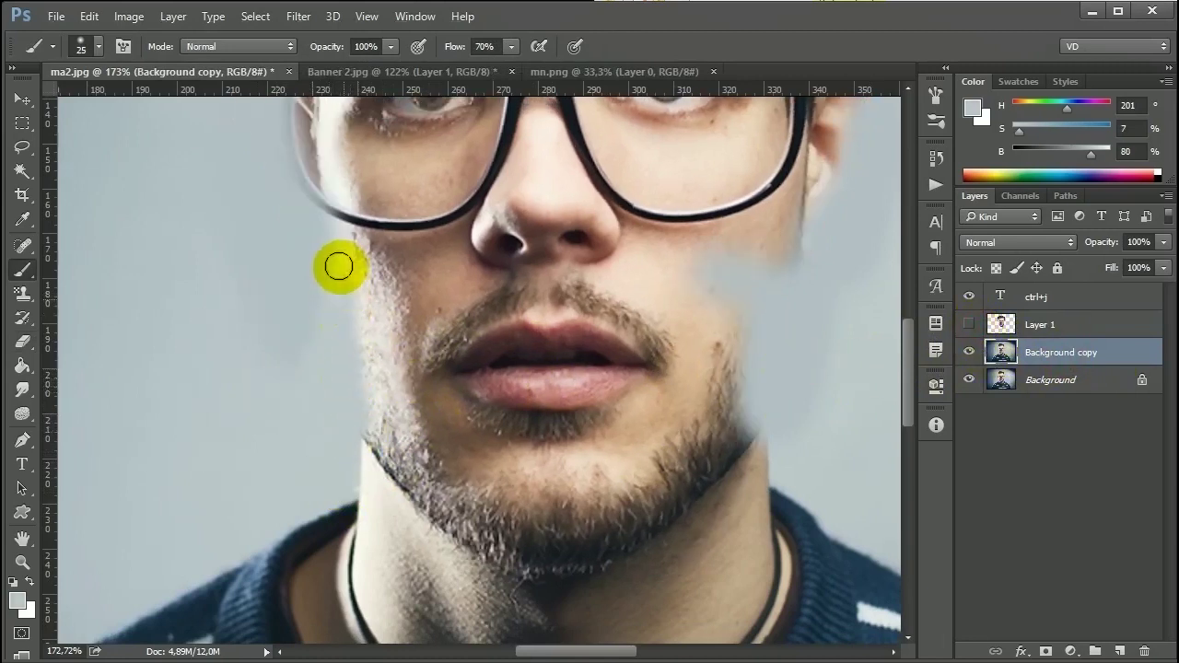
- Paint out the remaining original ear and cheek edge on the image's right side of Background copy, and show Layer 1 again
left_click(770, 409)
left_click(784, 322)
scroll(781, 384, "up", 3)
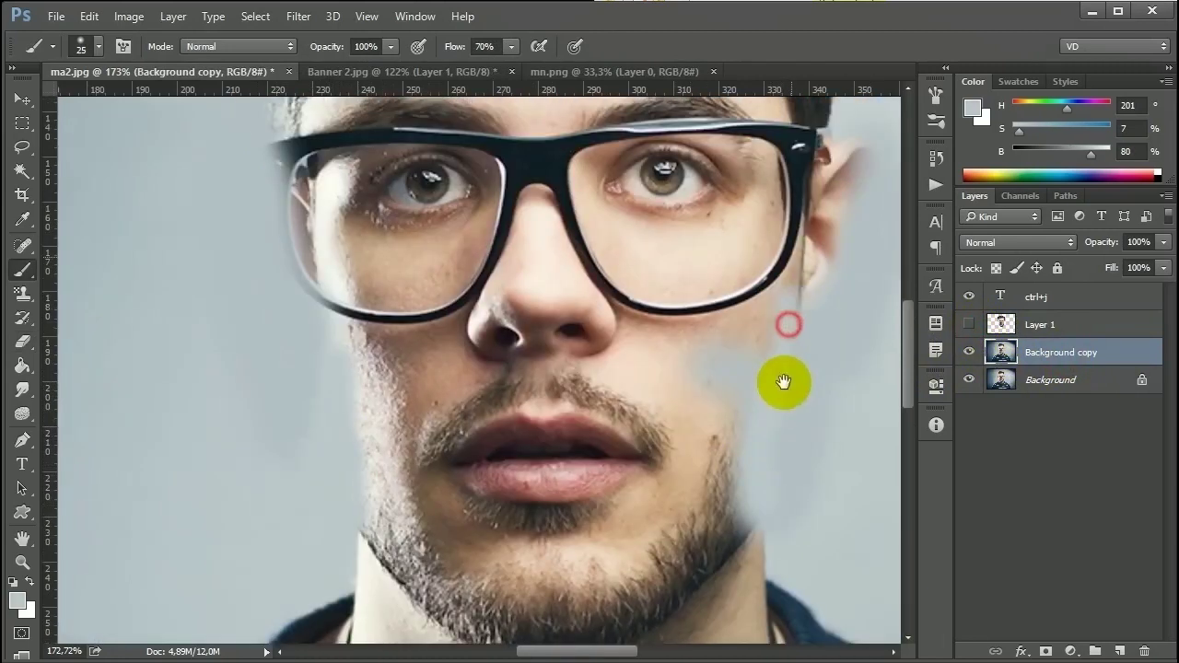
left_click(840, 239)
left_click_drag(849, 158, 847, 138)
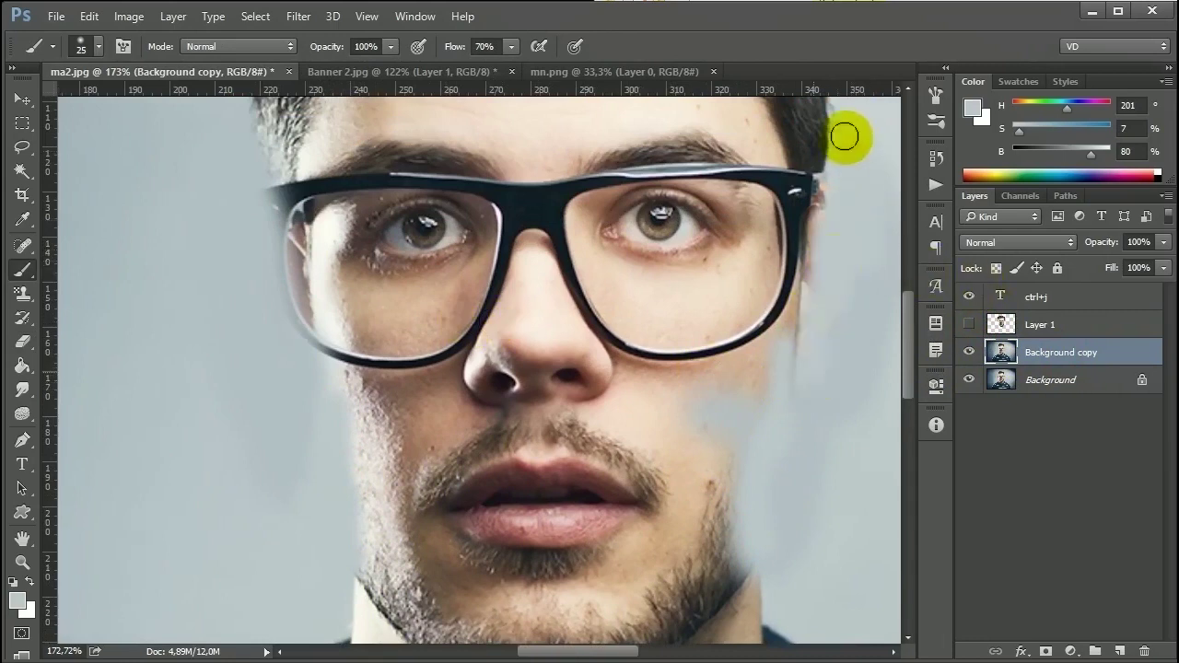
left_click(1002, 355)
left_click_drag(679, 381, 708, 323)
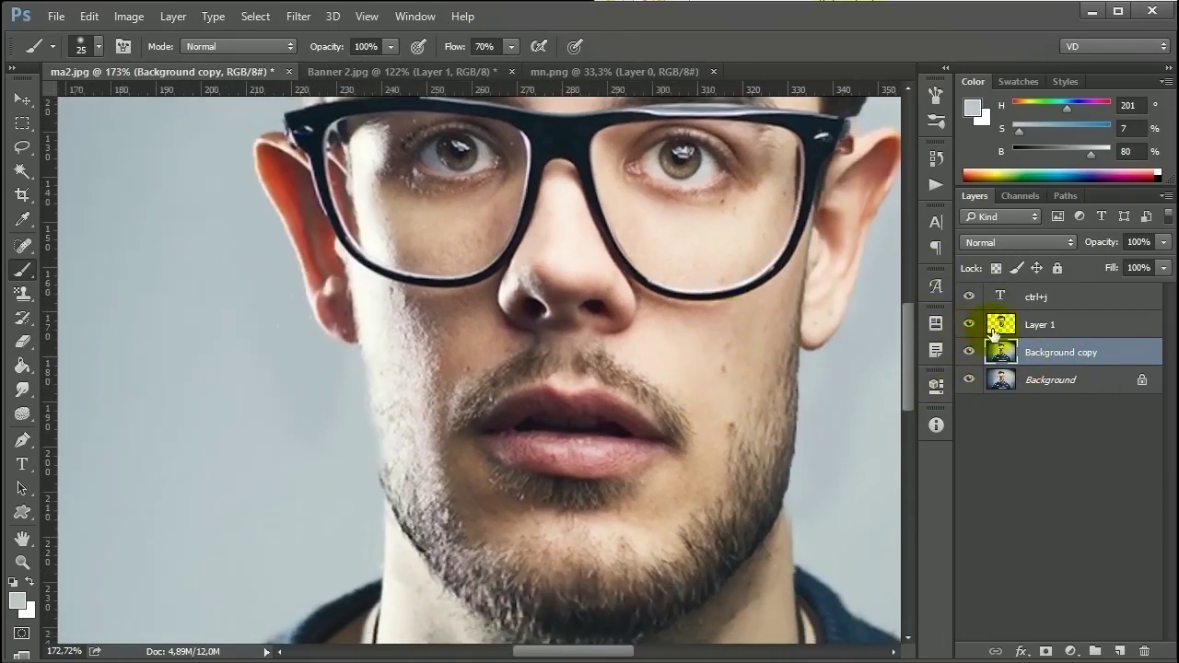
- Erase the leftover neck edge below the jaw on the image's right side of Layer 1 with a size 30 eraser
left_click(996, 322)
left_click_drag(398, 508, 350, 481)
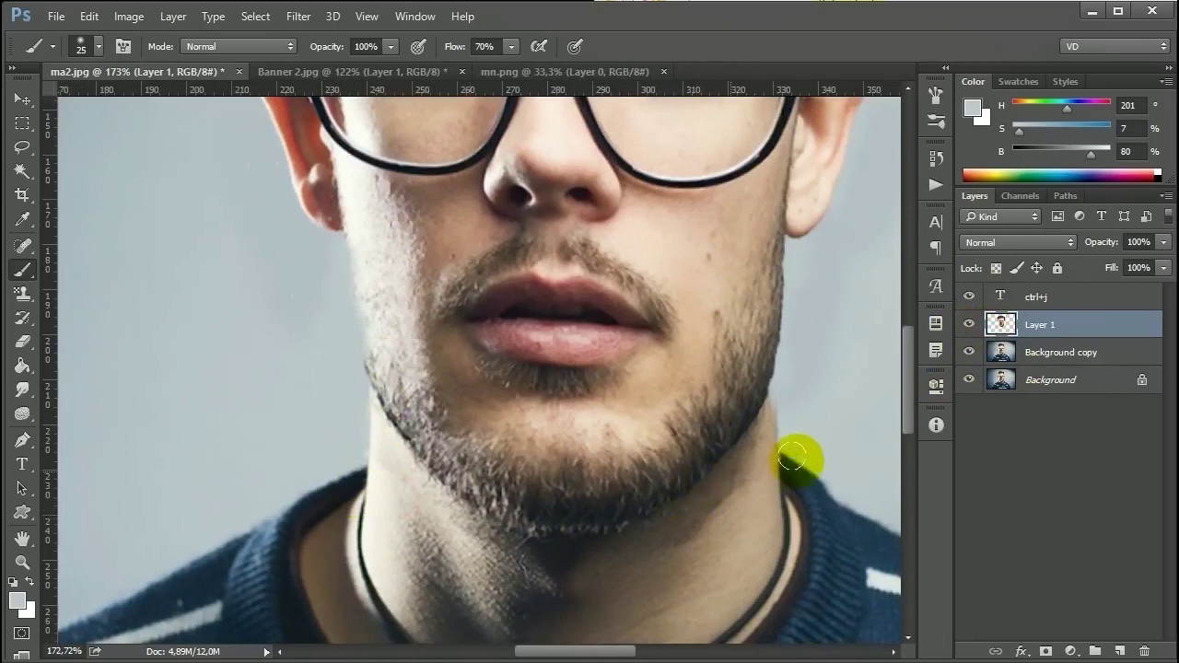
key("e")
mouse_move(769, 478)
left_mouse_down()
mouse_move(678, 549)
mouse_move(657, 543)
mouse_move(760, 466)
mouse_move(660, 558)
left_mouse_up()
scroll(659, 558, "down", 5)
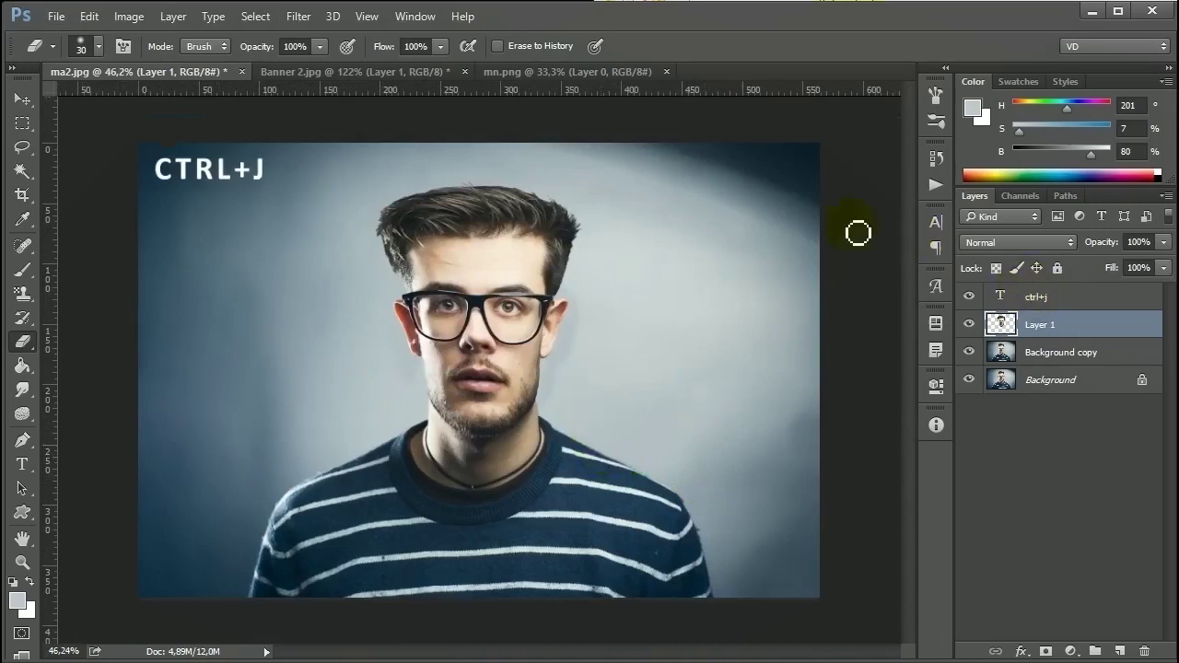
- Push the right ear and the top of the hair on Layer 1 slightly inward using Liquify with brush size 147, and apply it
left_click(297, 16)
left_click(329, 164)
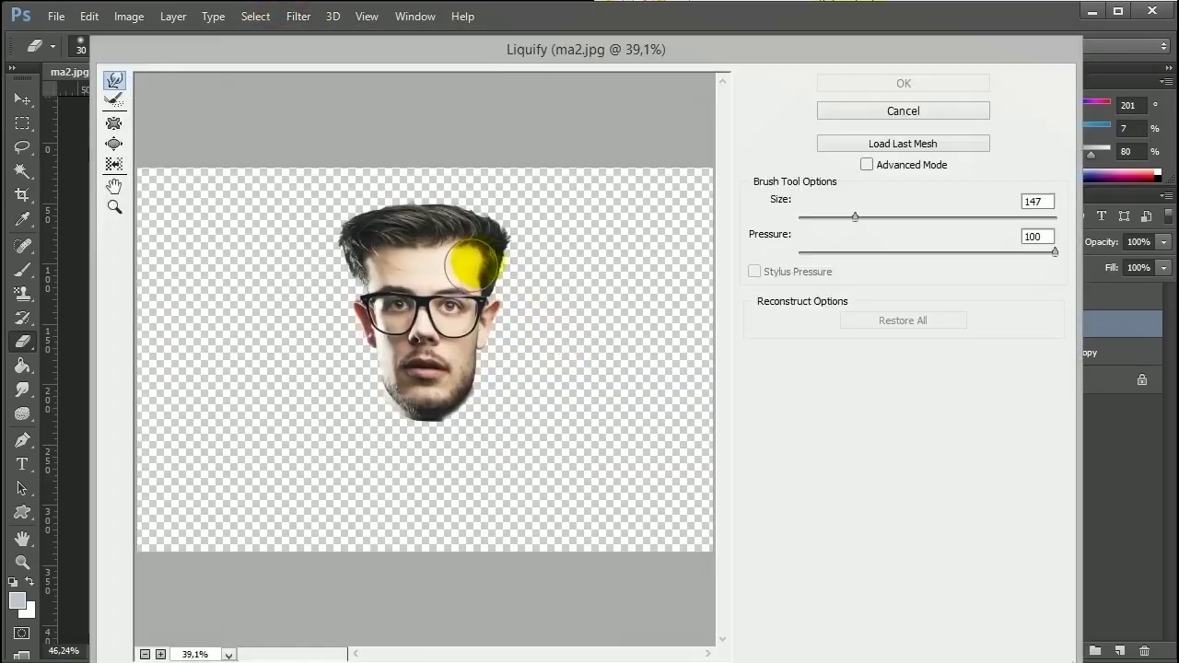
mouse_move(517, 279)
left_mouse_down()
mouse_move(519, 296)
mouse_move(524, 281)
left_mouse_up()
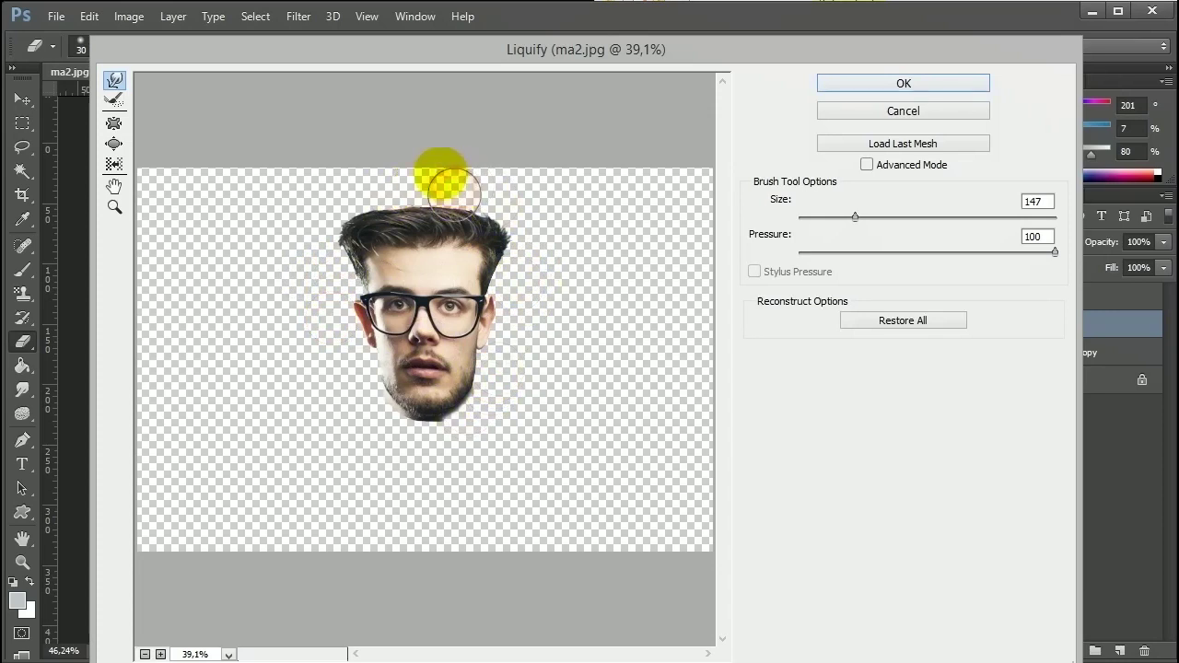
left_click(921, 83)
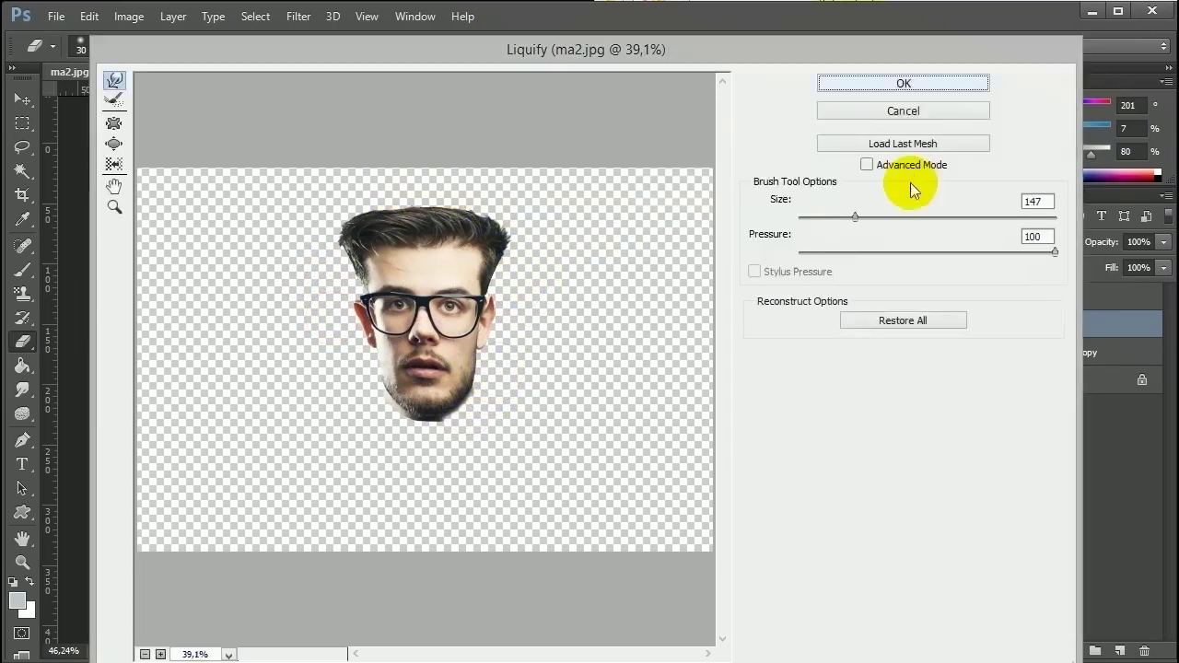